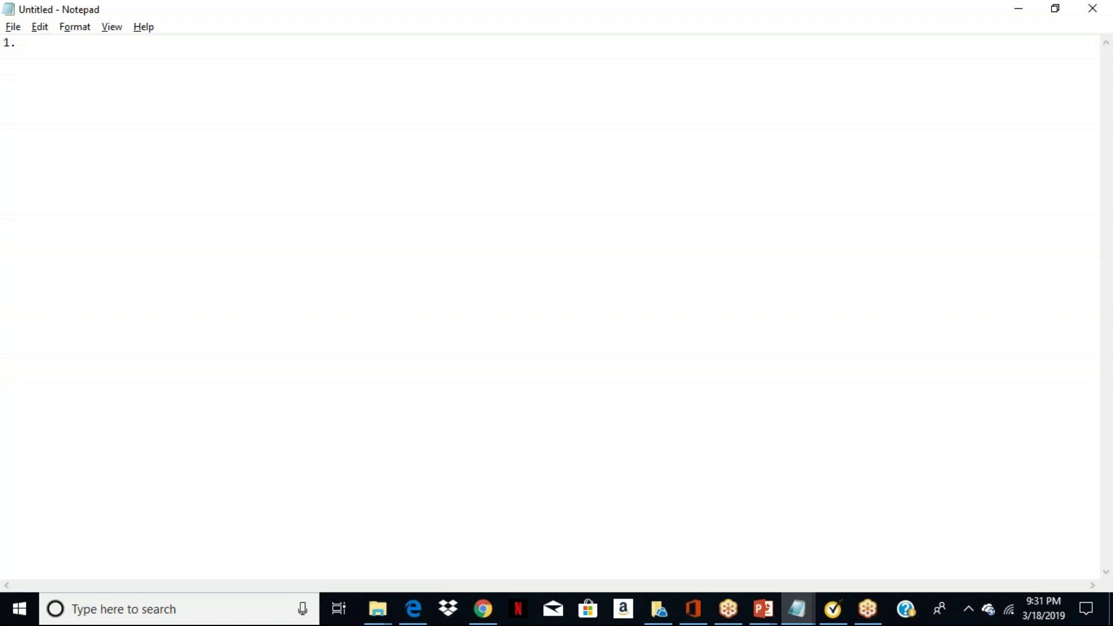
Complete the numbered heading as "Taking care of Blocked Customer or Blocked Supplier" and underline it with a row of dots
{"action": "type", "text": "Taking care of Bl"}
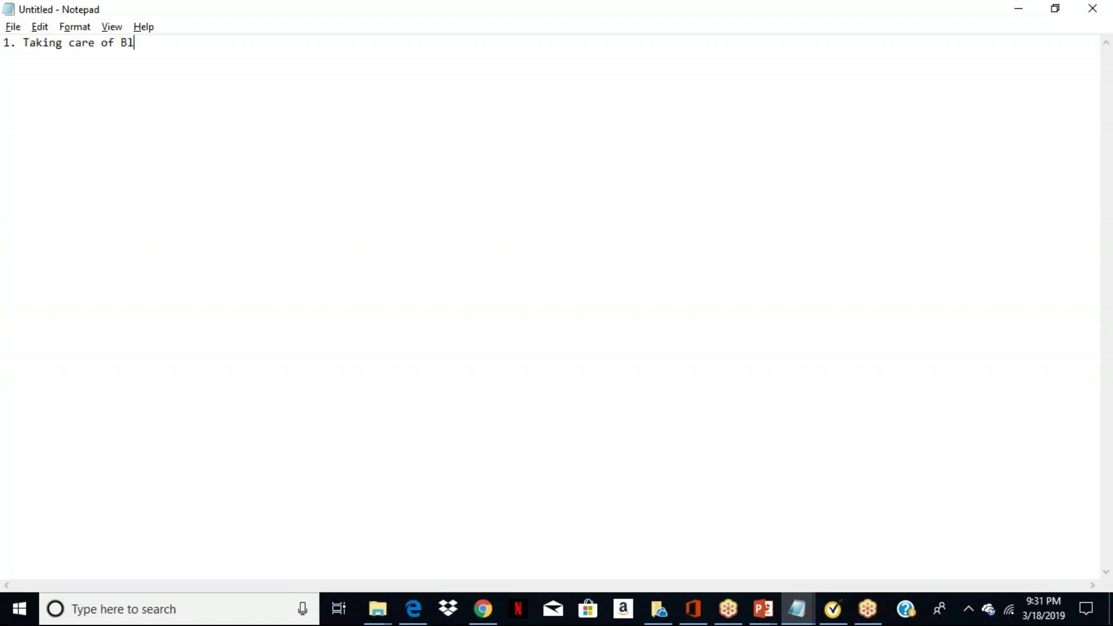
{"action": "type", "text": "ocked Customer or "}
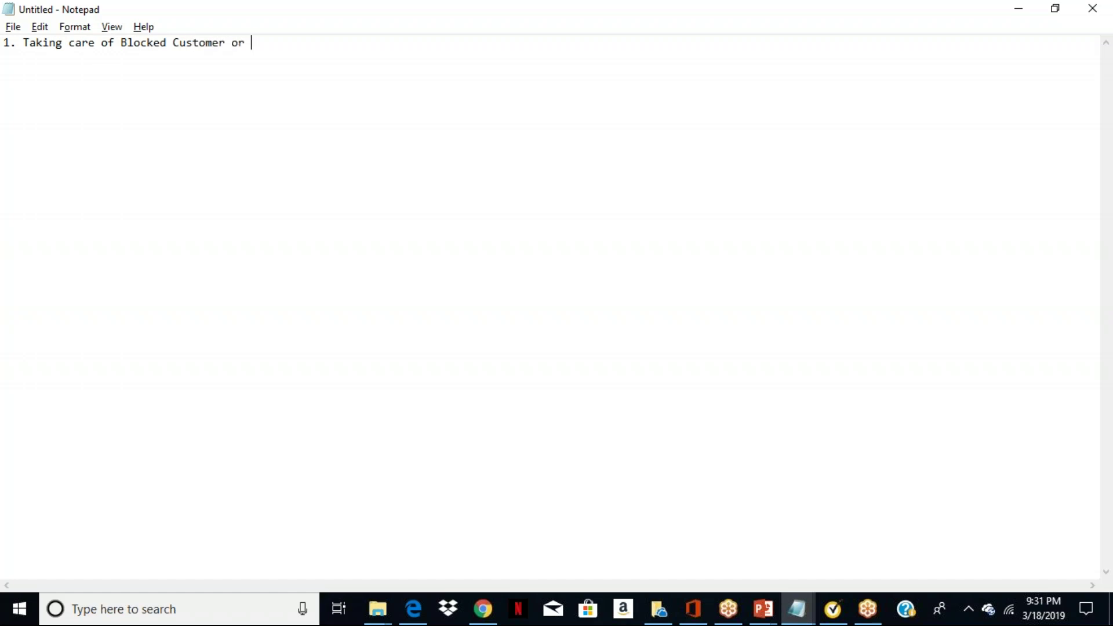
{"action": "type", "text": "Blocked Supplier"}
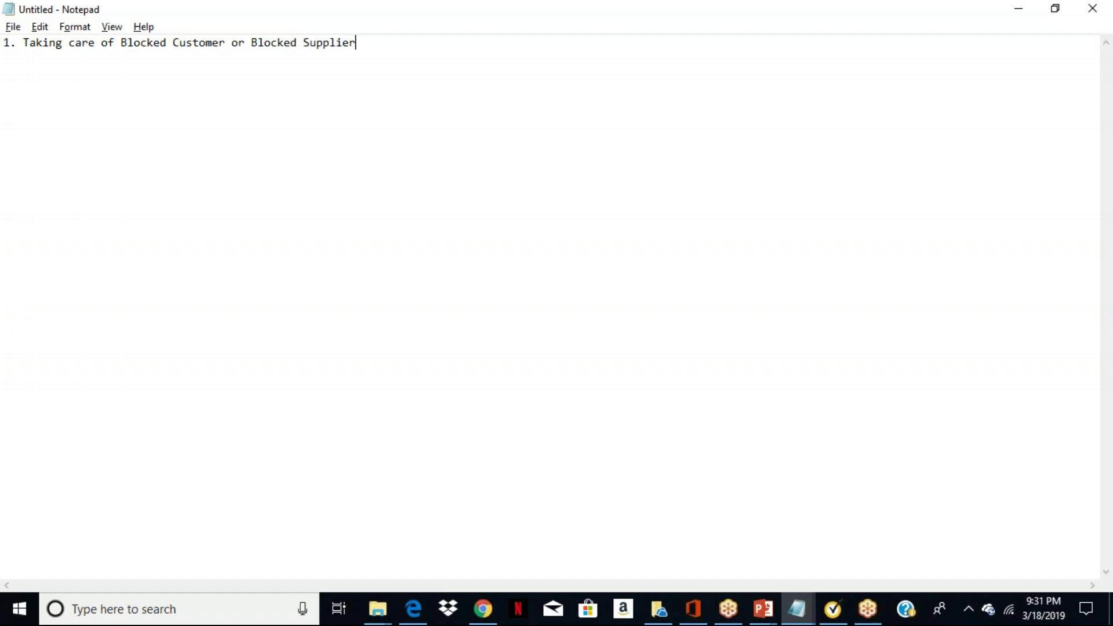
{"action": "key", "text": "Return"}
{"action": "type", "text": "................................................................."}
{"action": "key", "text": "Return"}
Relabel the heading about blocked customers and suppliers as "A." in place of its number
{"action": "type", "text": "1"}
{"action": "key", "text": "BackSpace"}
{"action": "key", "text": "BackSpace"}
{"action": "left_click", "coordinate": [11, 43]}
{"action": "key", "text": "BackSpace"}
{"action": "type", "text": "A"}
Add item 1 under the heading: "Material Documents that are realted to BP who has blocked indicator needs to be Archived"
{"action": "left_click", "coordinate": [53, 88]}
{"action": "type", "text": "1. Materials"}
{"action": "key", "text": "BackSpace"}
{"action": "type", "text": "Documents "}
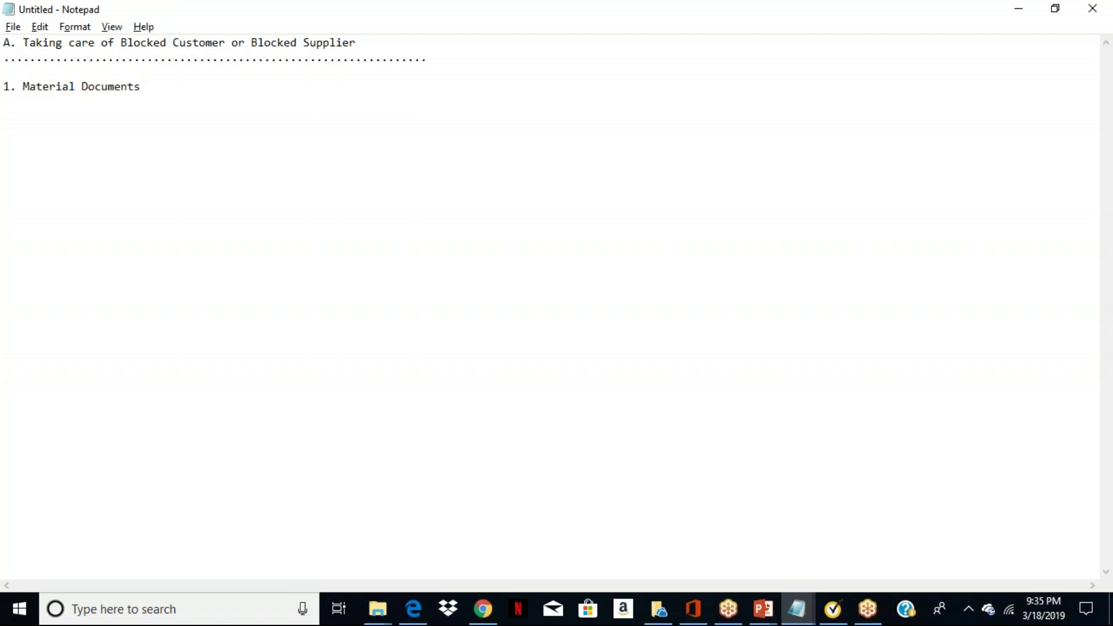
{"action": "type", "text": "that are realted to BP"}
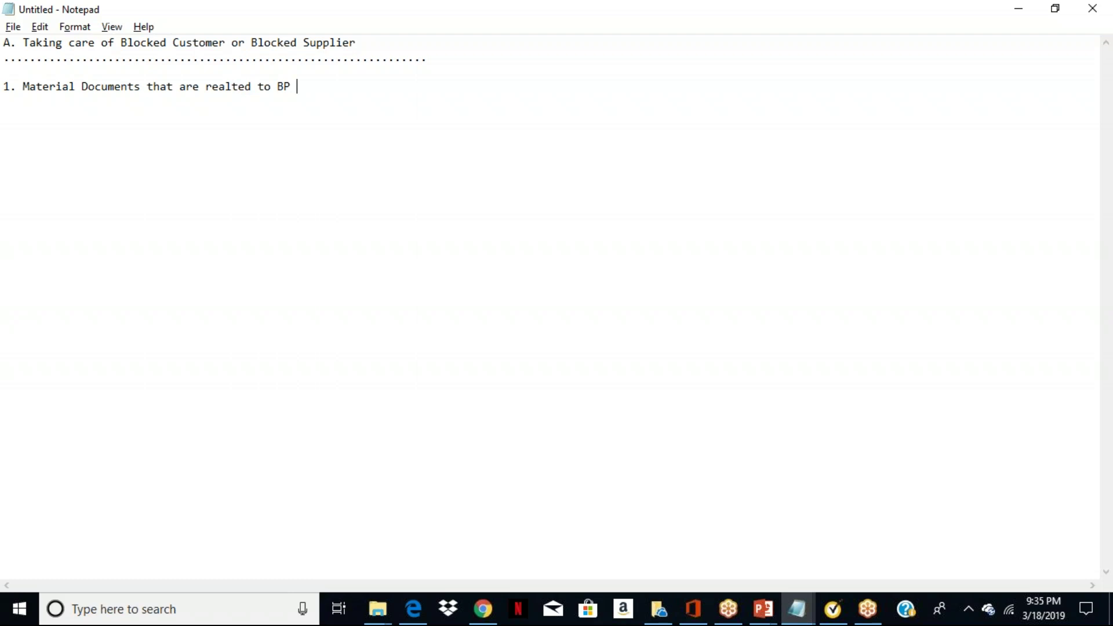
{"action": "type", "text": "who has blo"}
{"action": "type", "text": "ecke"}
{"action": "key", "text": "BackSpace"}
{"action": "key", "text": "BackSpace"}
{"action": "key", "text": "BackSpace"}
{"action": "type", "text": "ked indicato"}
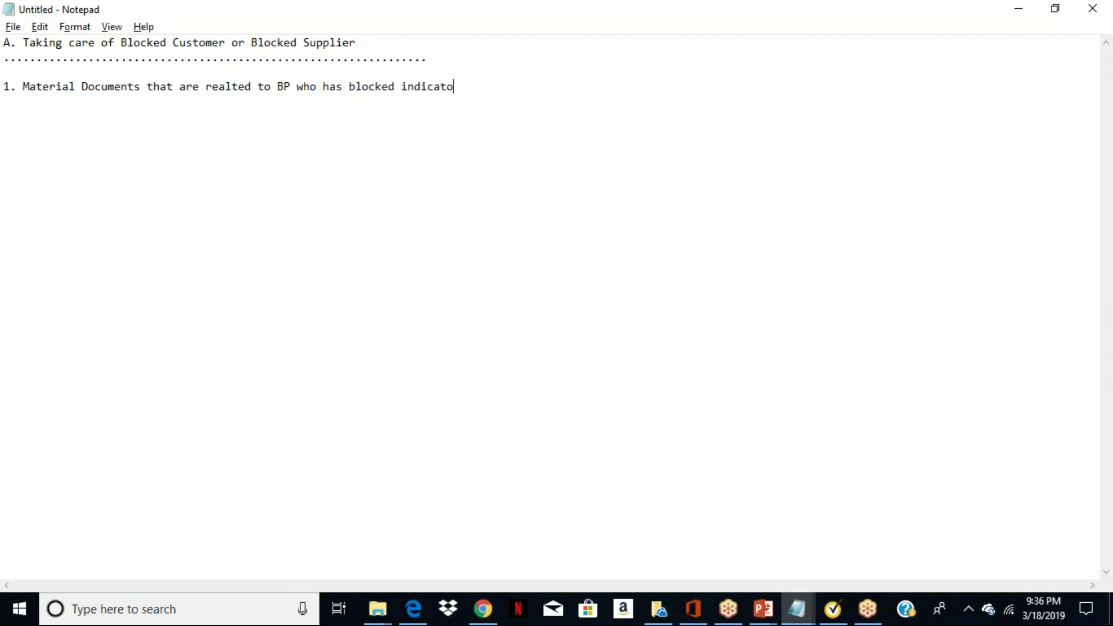
{"action": "type", "text": "r needs to be Archived"}
Add item 2 "Special Stock" to the list, separated by a blank line
{"action": "key", "text": "Return"}
{"action": "key", "text": "Return"}
{"action": "type", "text": "2."}
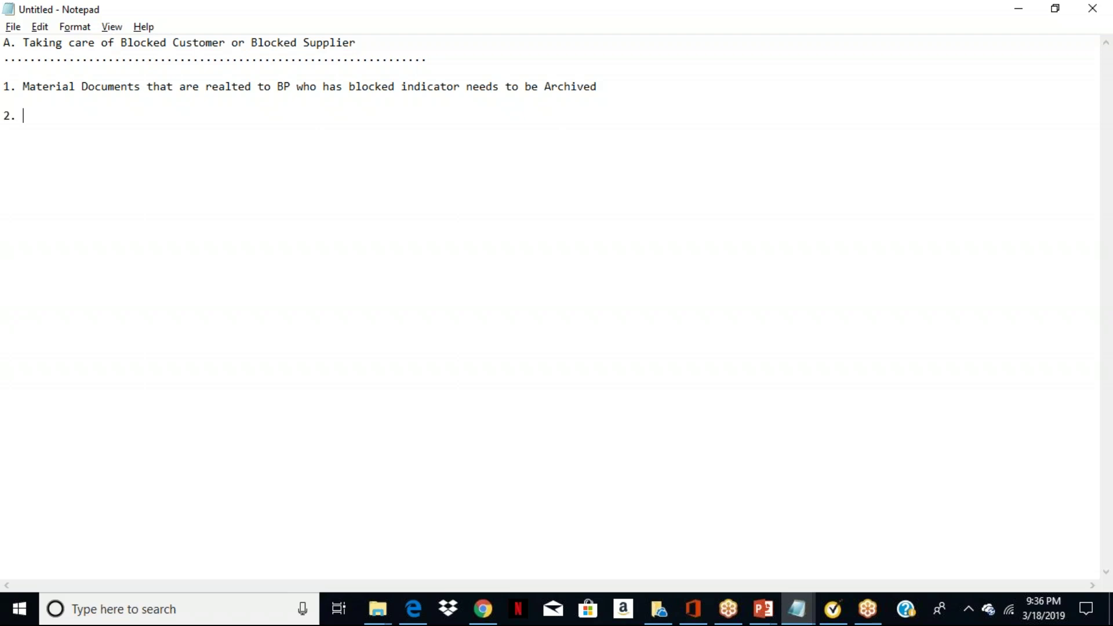
{"action": "type", "text": "Special Stock"}
Add item 3 "Physical Inventory Documents" to the list, separated by a blank line
{"action": "key", "text": "Return"}
{"action": "key", "text": "Return"}
{"action": "type", "text": "3."}
{"action": "type", "text": "Phs"}
{"action": "key", "text": "BackSpace"}
{"action": "type", "text": "ysical Inventory DO"}
{"action": "key", "text": "BackSpace"}
{"action": "type", "text": "ocuments"}
{"action": "key", "text": "Return"}
{"action": "key", "text": "Return"}
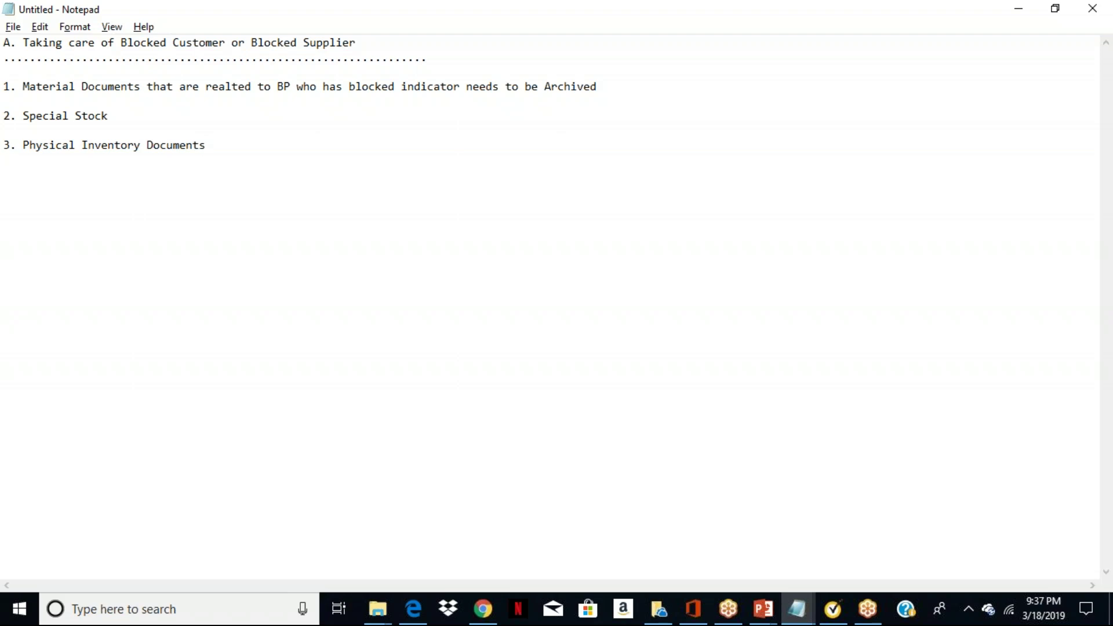
Add item 4 "Open reservation" to the list
{"action": "key", "text": "Return"}
{"action": "type", "text": "4. Open reservaton"}
{"action": "key", "text": "BackSpace"}
{"action": "key", "text": "BackSpace"}
{"action": "type", "text": "ion"}
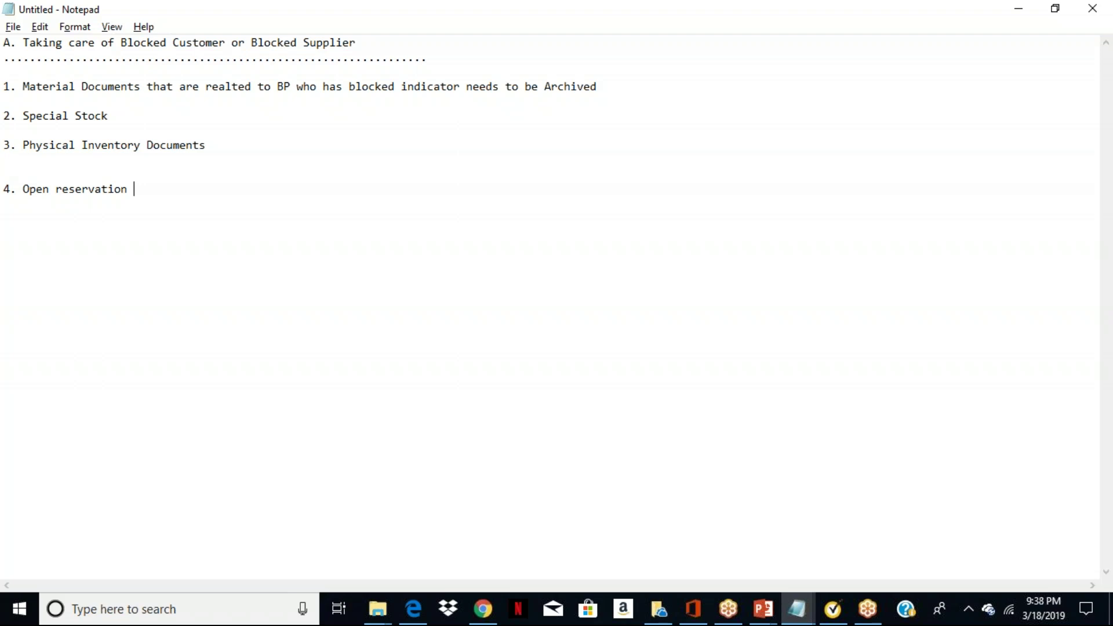
Remove the extra blank line between items 3 and 4 so that only one separates them
{"action": "left_click", "coordinate": [211, 153]}
{"action": "left_click", "coordinate": [217, 149]}
{"action": "key", "text": "Delete"}
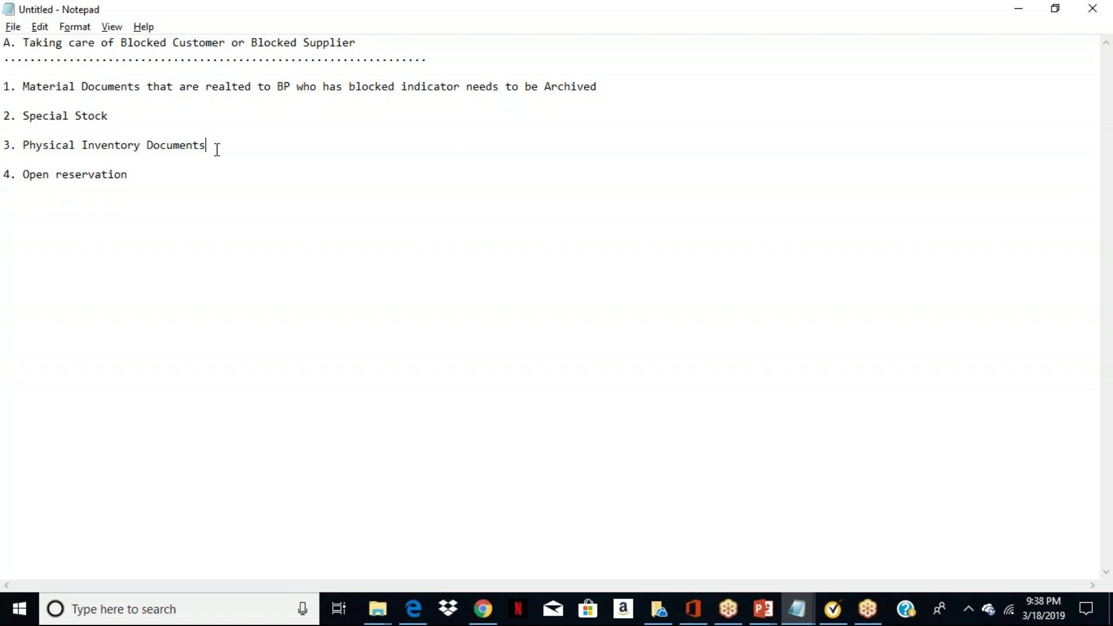
{"action": "key", "text": "Return"}
{"action": "key", "text": "Return"}
{"action": "key", "text": "BackSpace"}
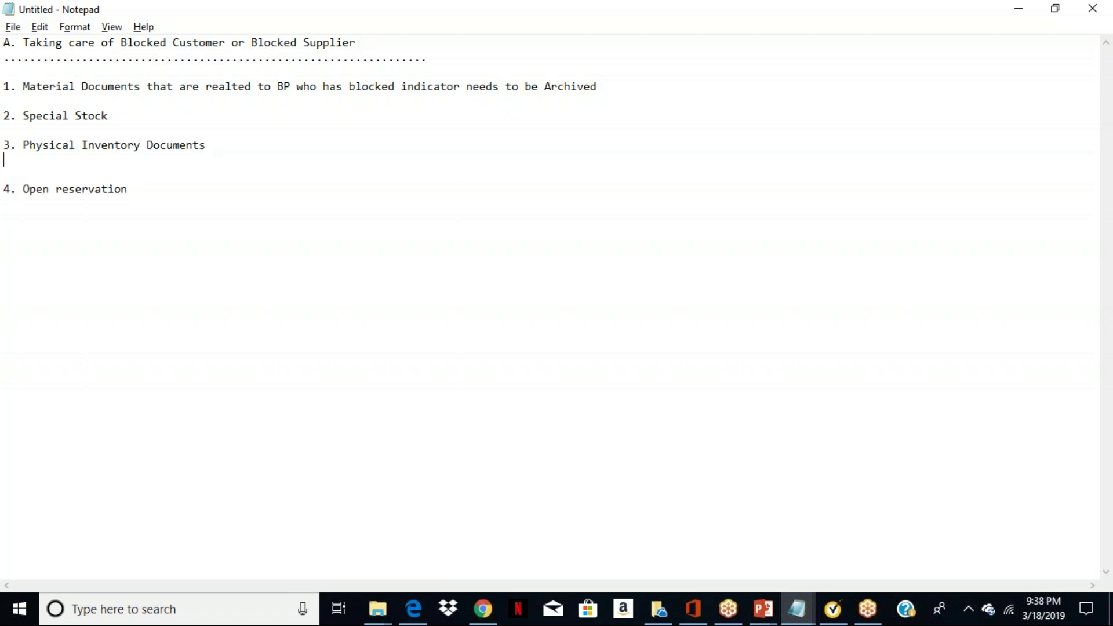
{"action": "key", "text": "BackSpace"}
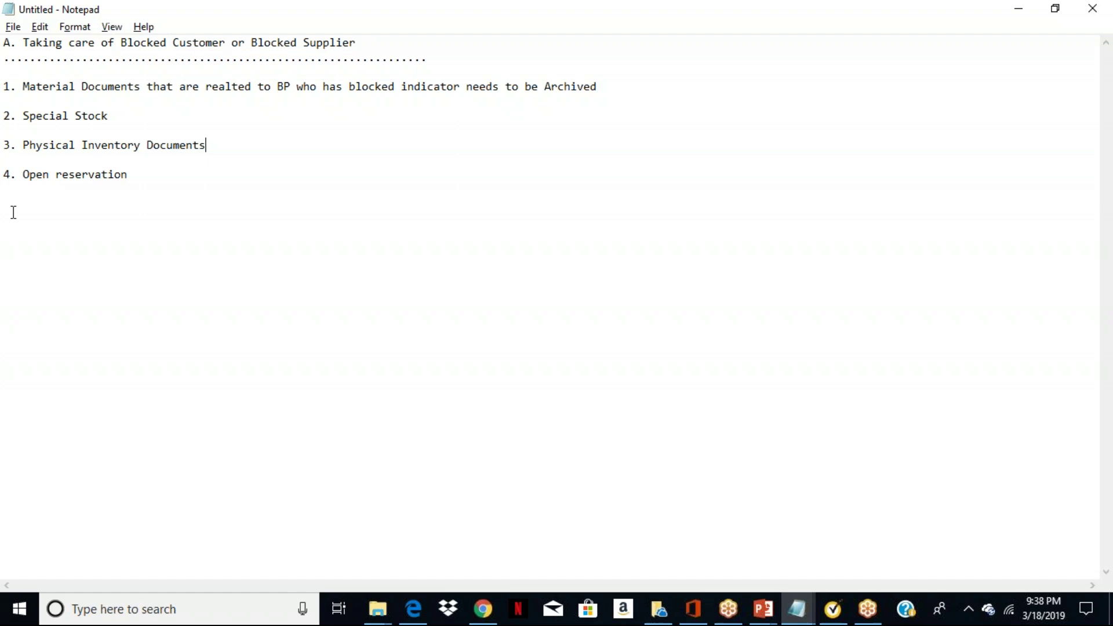
Add item 5 to the list: "The customer and Supplier has to be removed from Plant and Storage location"
{"action": "left_click", "coordinate": [147, 177]}
{"action": "key", "text": "Return"}
{"action": "key", "text": "Return"}
{"action": "type", "text": "5."}
{"action": "type", "text": "The customer and Sup"}
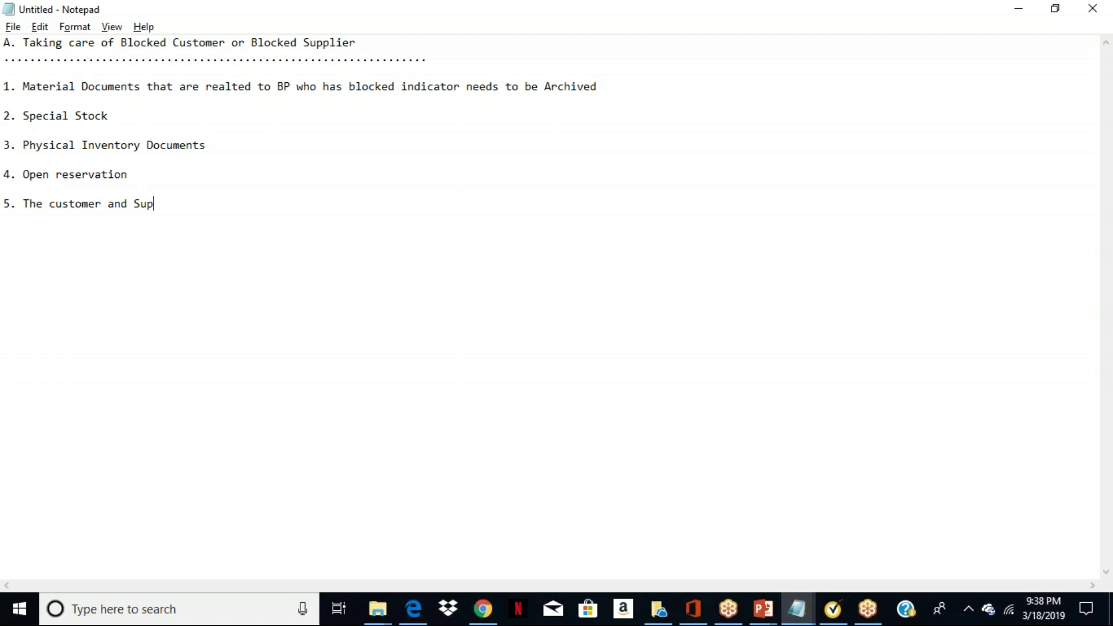
{"action": "type", "text": "plier has to be remove"}
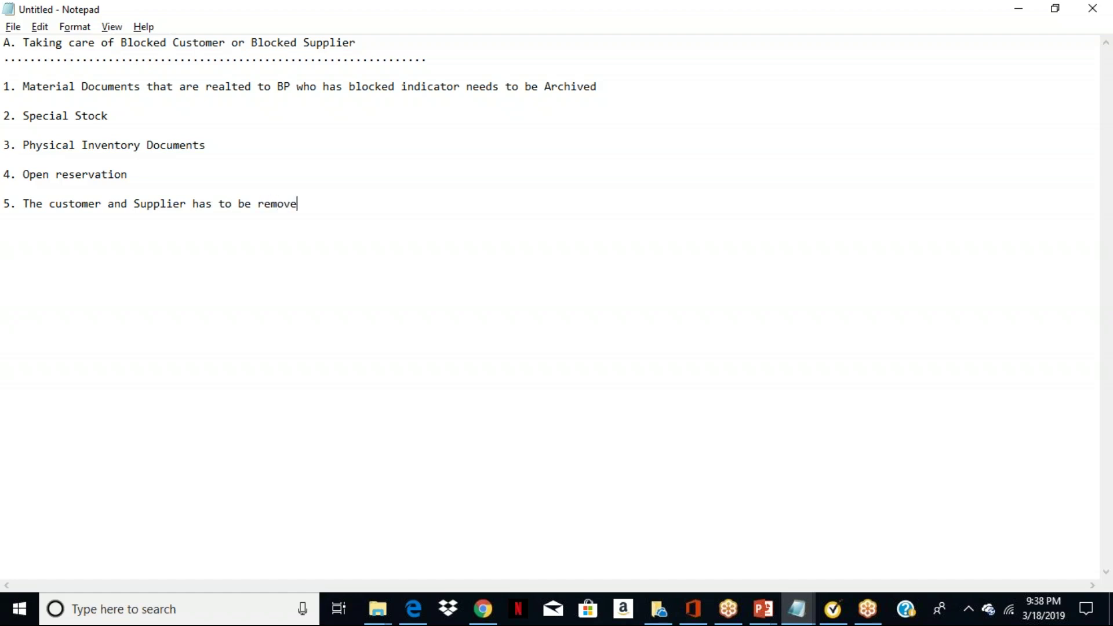
{"action": "type", "text": "d from Plant and St"}
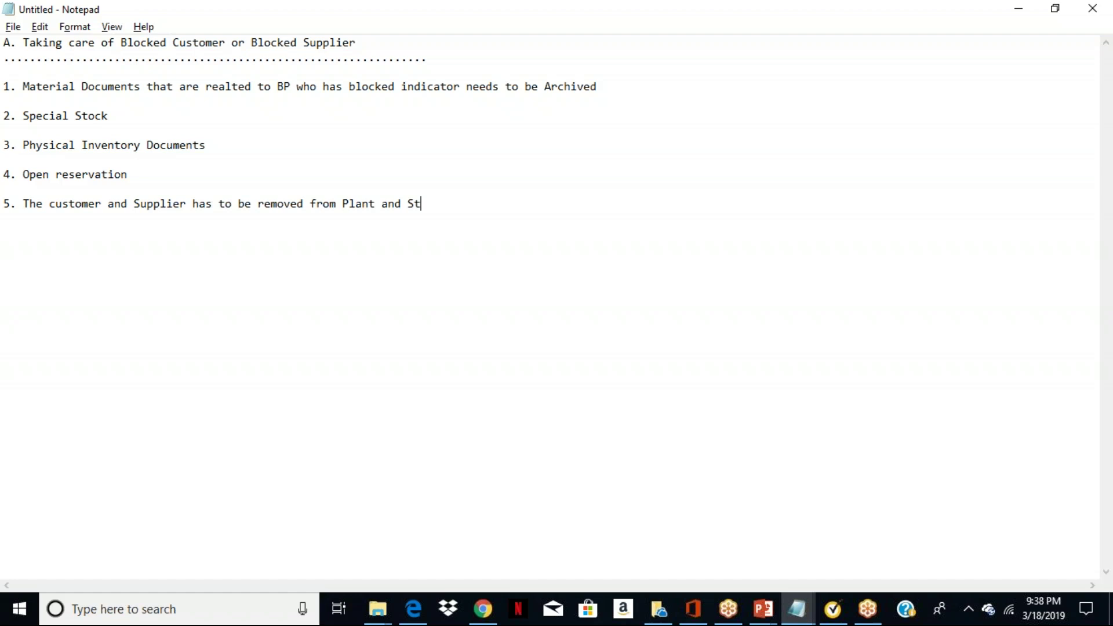
{"action": "type", "text": "orage location"}
Add a new section heading "Determination Relavancy :" below the list, with a dashed line beneath it
{"action": "key", "text": "Return"}
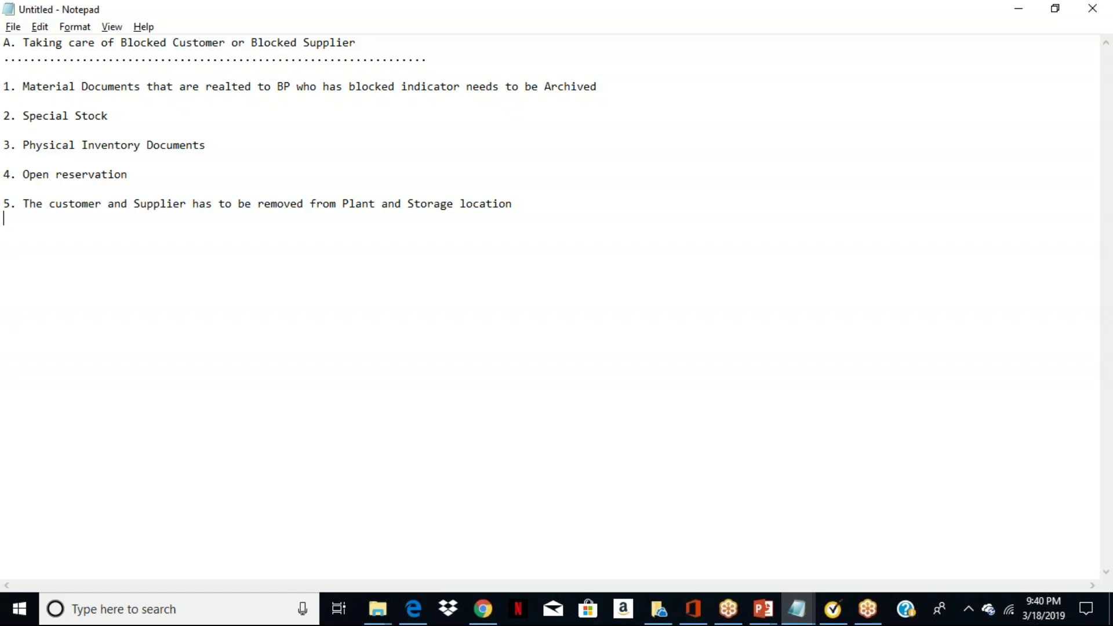
{"action": "key", "text": "Return"}
{"action": "key", "text": "Return"}
{"action": "type", "text": "Determination Re"}
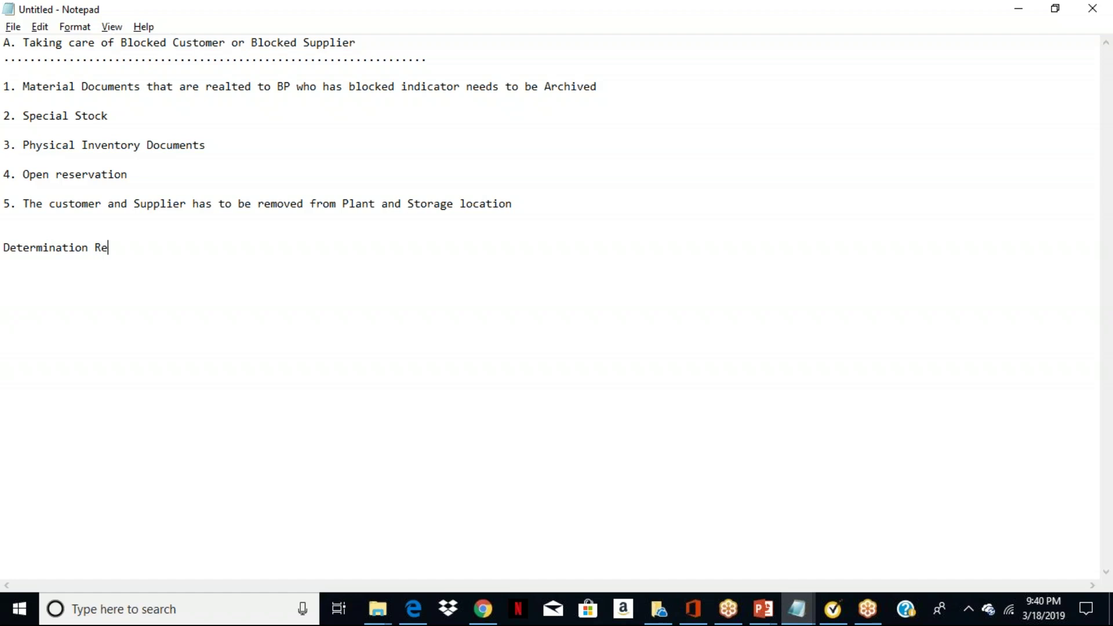
{"action": "type", "text": "lavancy :"}
{"action": "key", "text": "Return"}
{"action": "key", "text": "Return"}
{"action": "type", "text": "-----------------------------"}
{"action": "key", "text": "Return"}
Add item 1 "KNB1 table - CVP_XBLCK_B" under the Determination Relavancy heading
{"action": "type", "text": "1. KNB"}
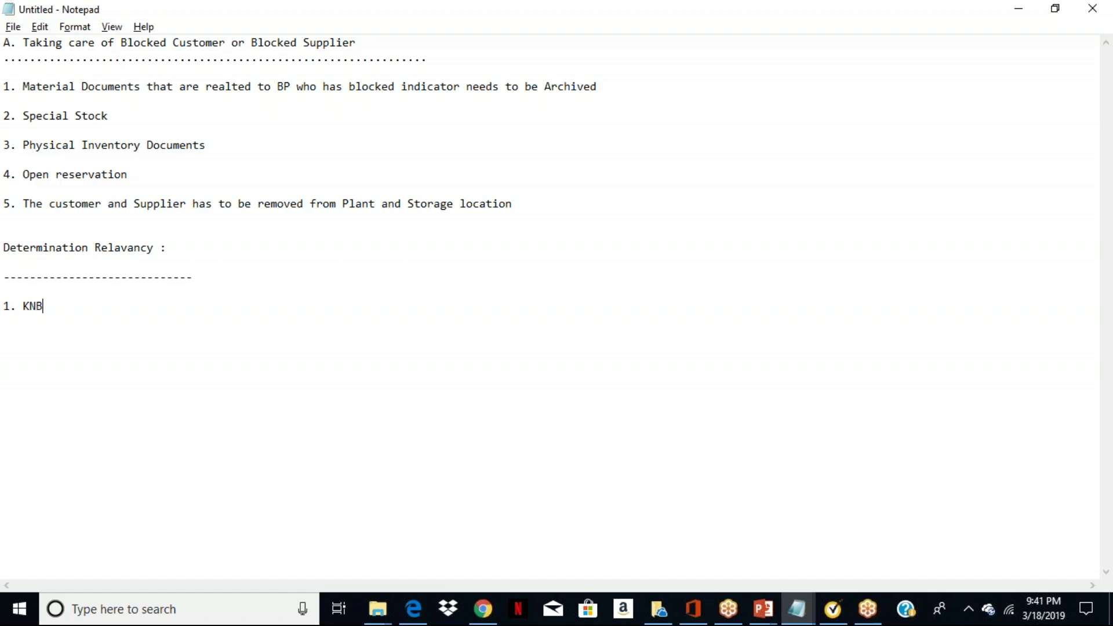
{"action": "type", "text": "1 table -"}
{"action": "type", "text": "CVP_XBLCK_B"}
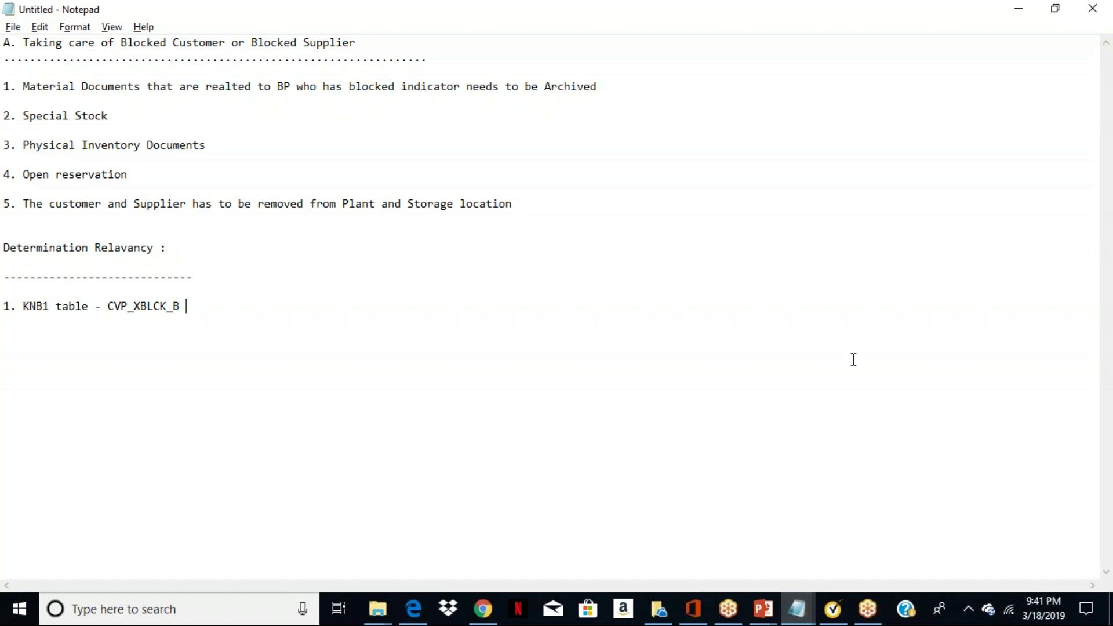
Launch Remote Desktop Connection through the Run command mstsc and connect to the saved computer
{"action": "left_click", "coordinate": [142, 609]}
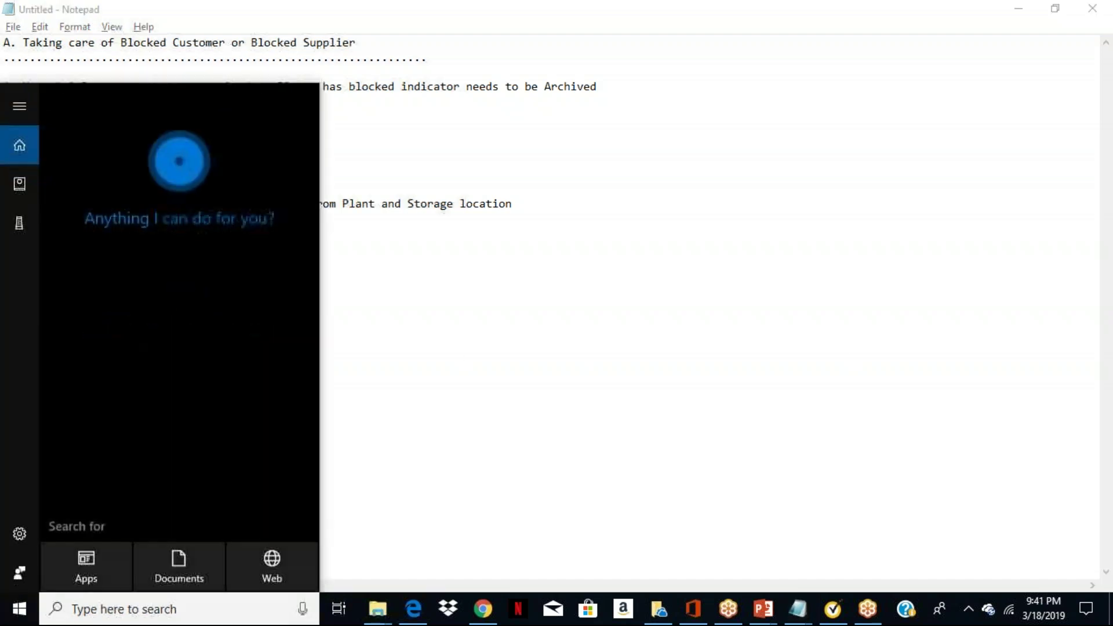
{"action": "type", "text": "run"}
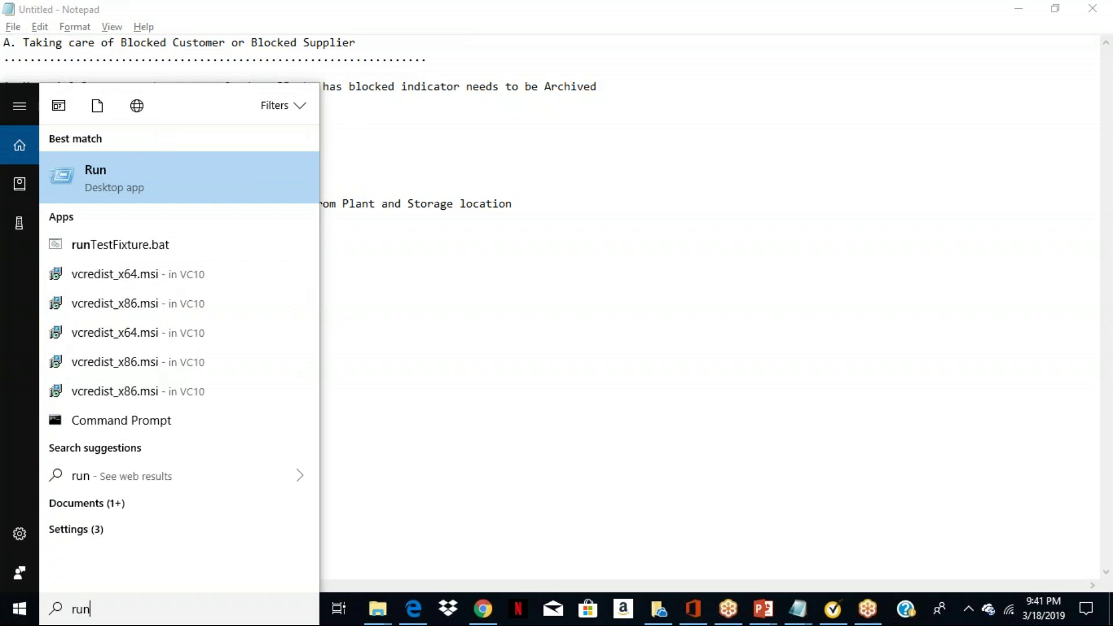
{"action": "key", "text": "Return"}
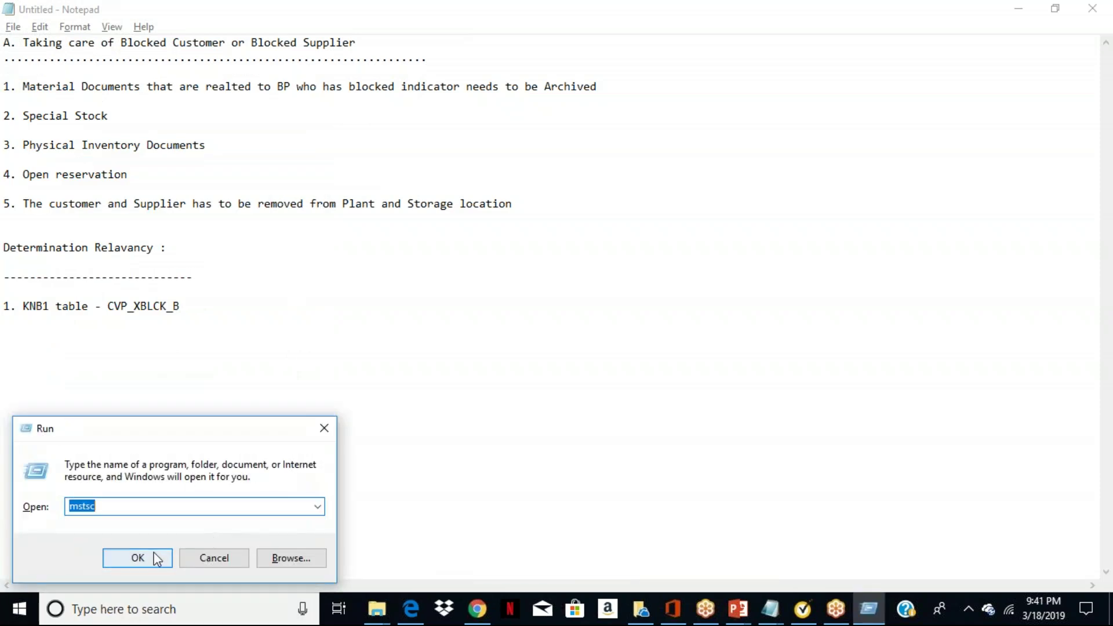
{"action": "left_click", "coordinate": [156, 558]}
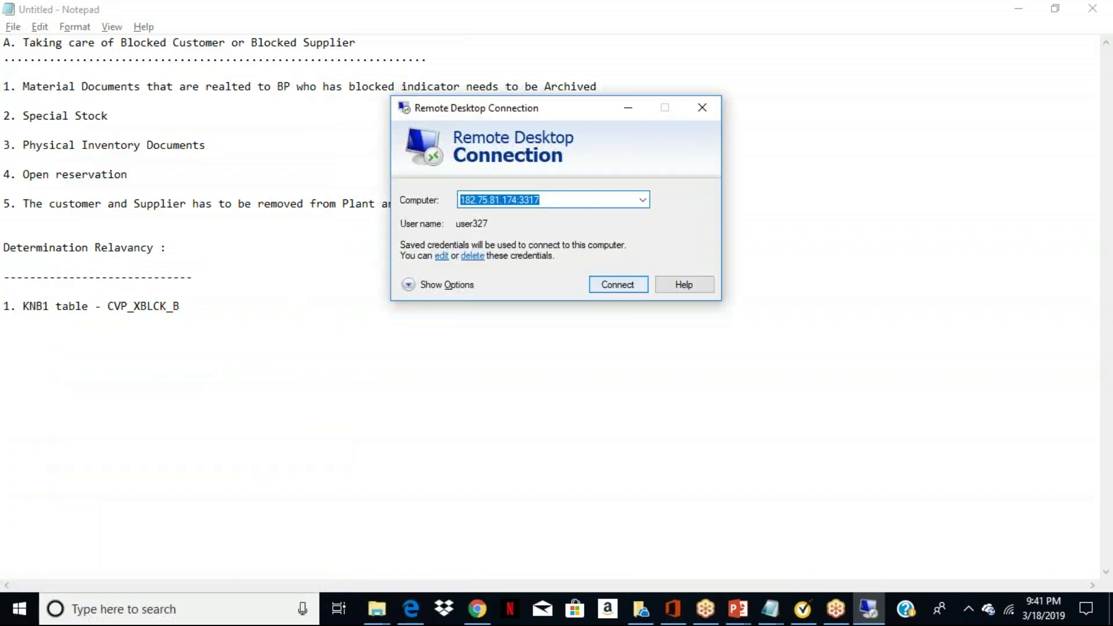
{"action": "left_click", "coordinate": [616, 285]}
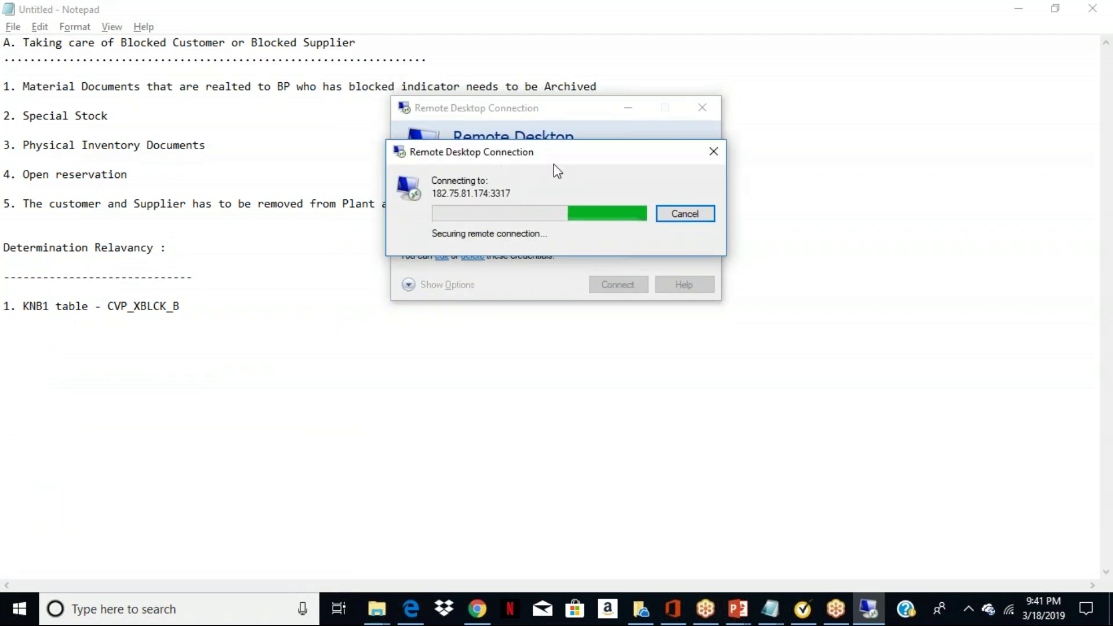
{"action": "left_click", "coordinate": [606, 341]}
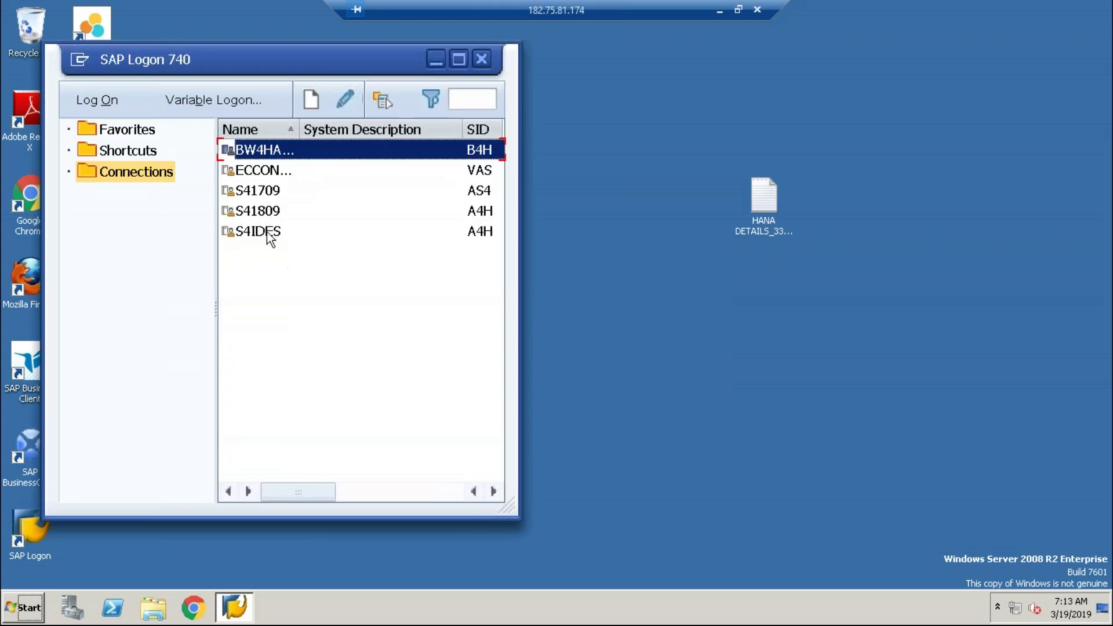
Widen the Name column in SAP Logon and open the ECCONMSSQK system
{"action": "left_click", "coordinate": [271, 171]}
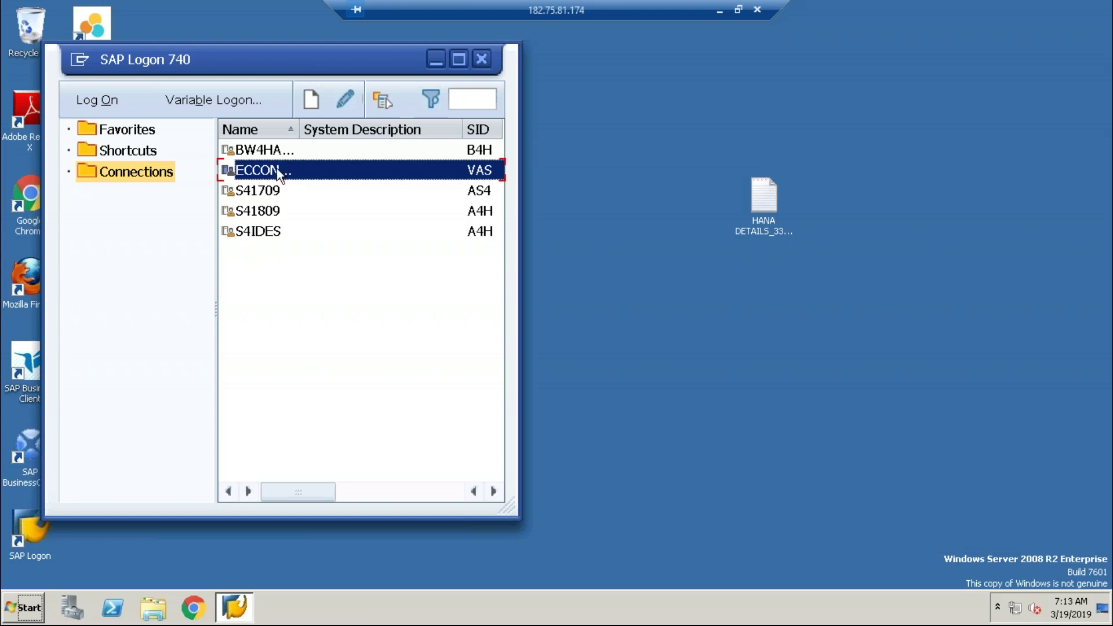
{"action": "left_click_drag", "start_coordinate": [300, 137], "coordinate": [333, 136]}
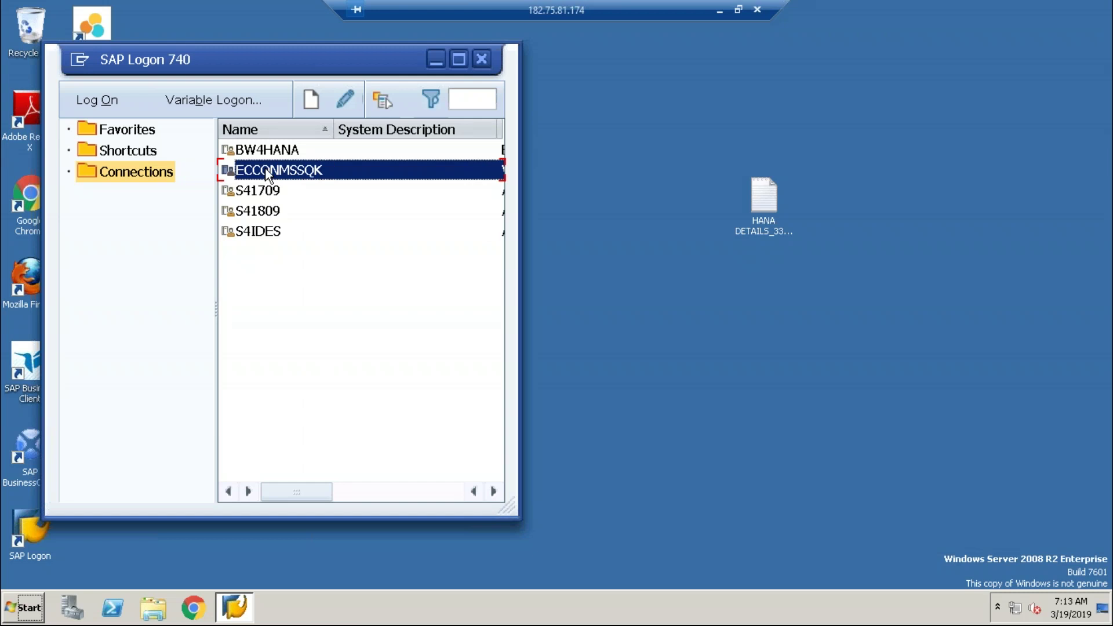
{"action": "double_click", "coordinate": [267, 169]}
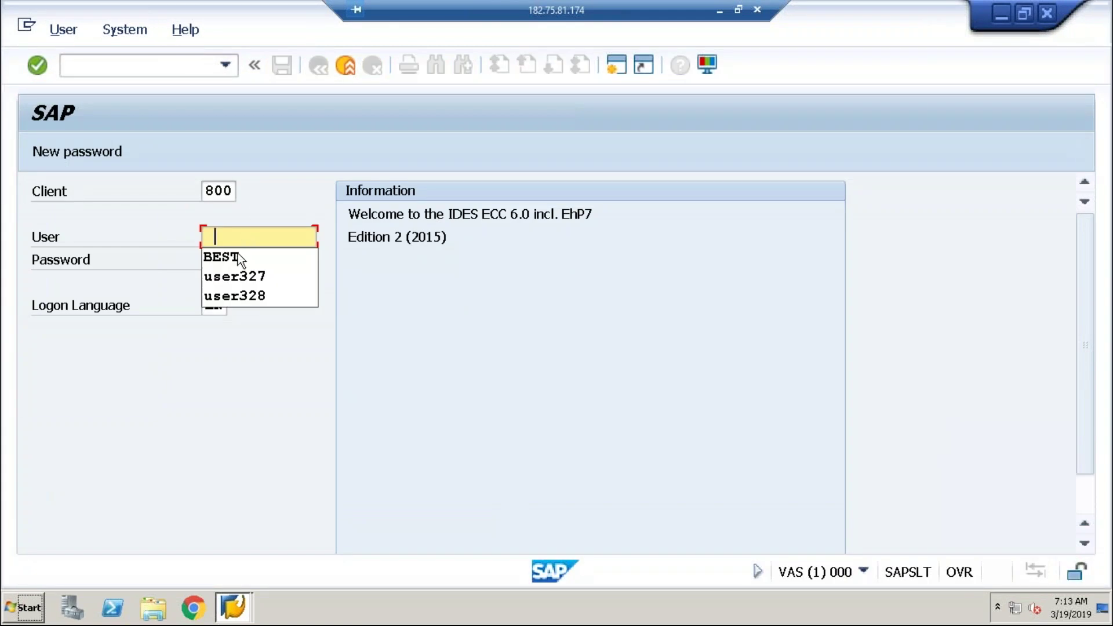
Log on to client 800 as user BEST by entering the account password
{"action": "key", "text": "Down"}
{"action": "key", "text": "Return"}
{"action": "key", "text": "Tab"}
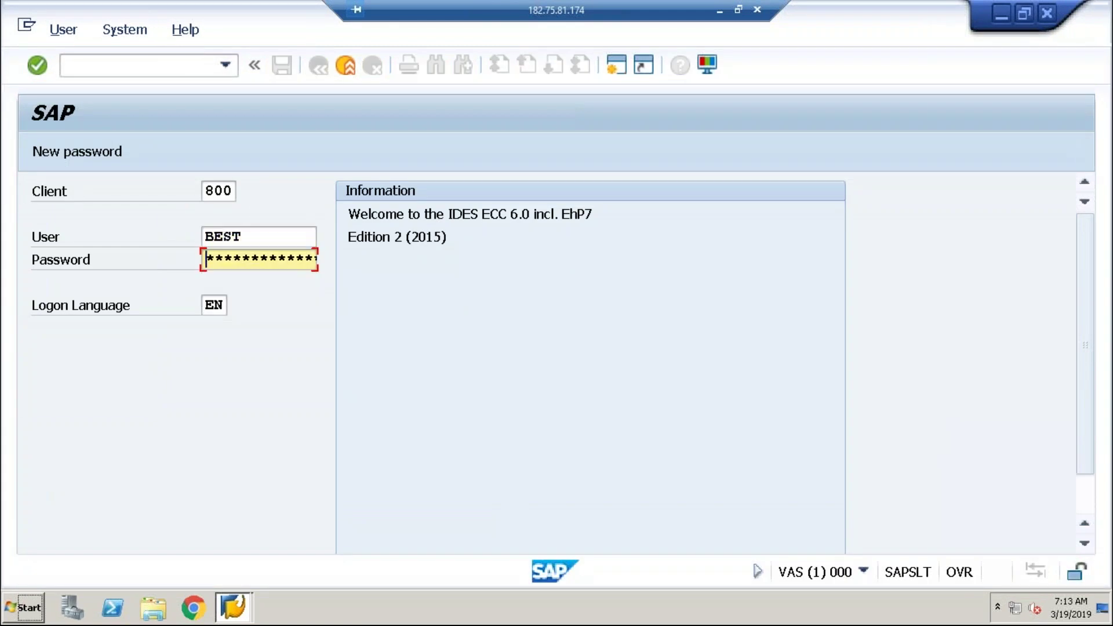
{"action": "type", "text": "**********"}
{"action": "key", "text": "Return"}
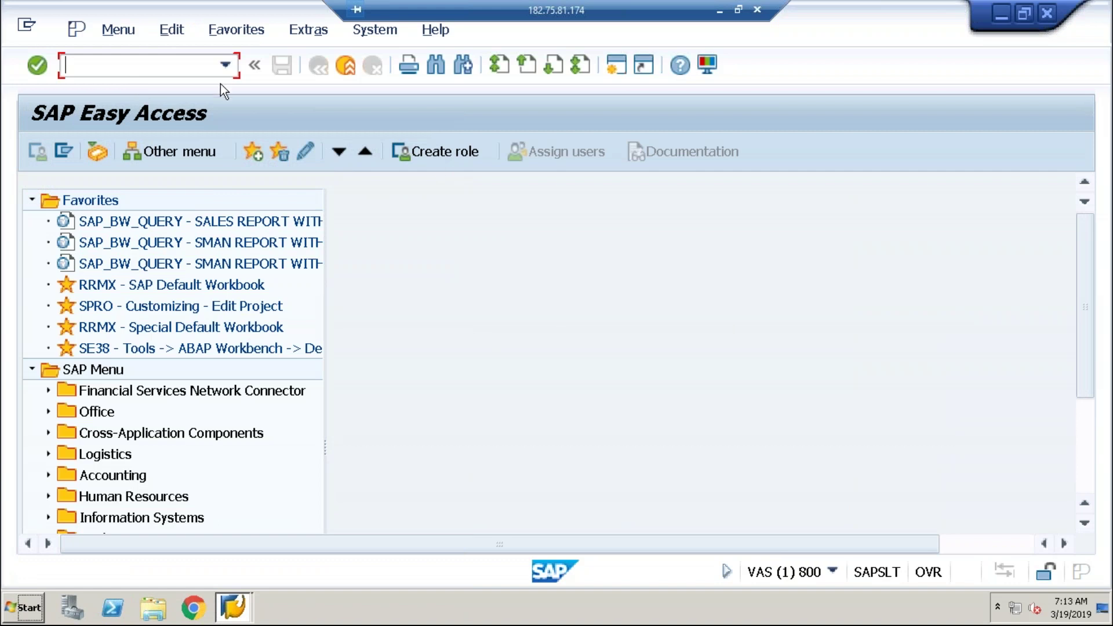
Open the ABAP Dictionary with transaction /nse11 and display database table KNB1
{"action": "type", "text": "/nse11"}
{"action": "key", "text": "Return"}
{"action": "type", "text": "KNB1"}
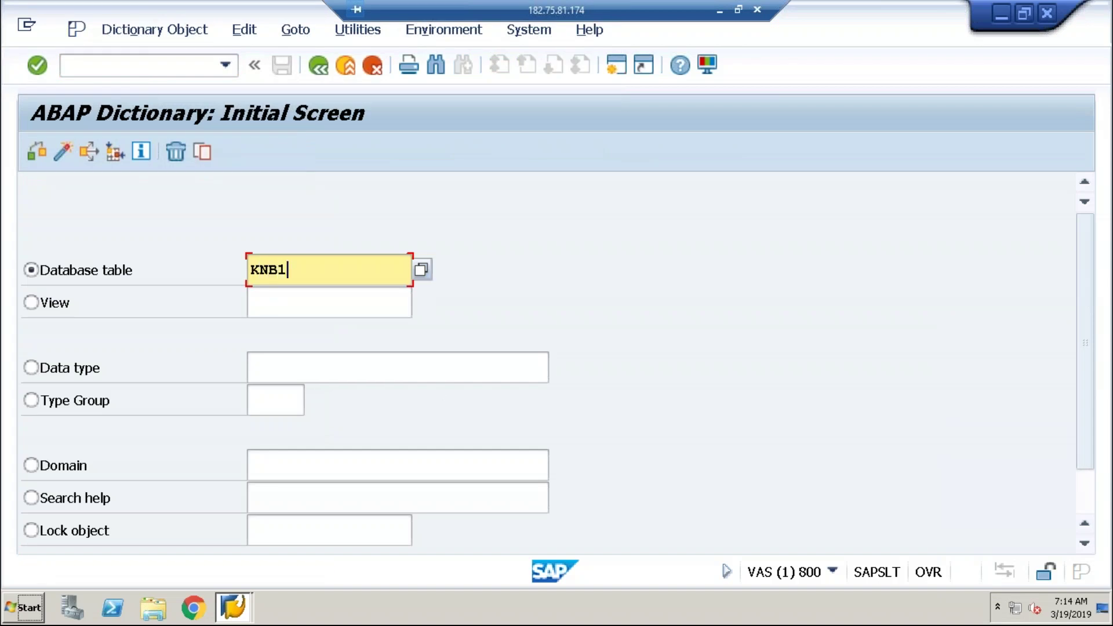
{"action": "left_click_drag", "start_coordinate": [1083, 433], "coordinate": [1090, 490]}
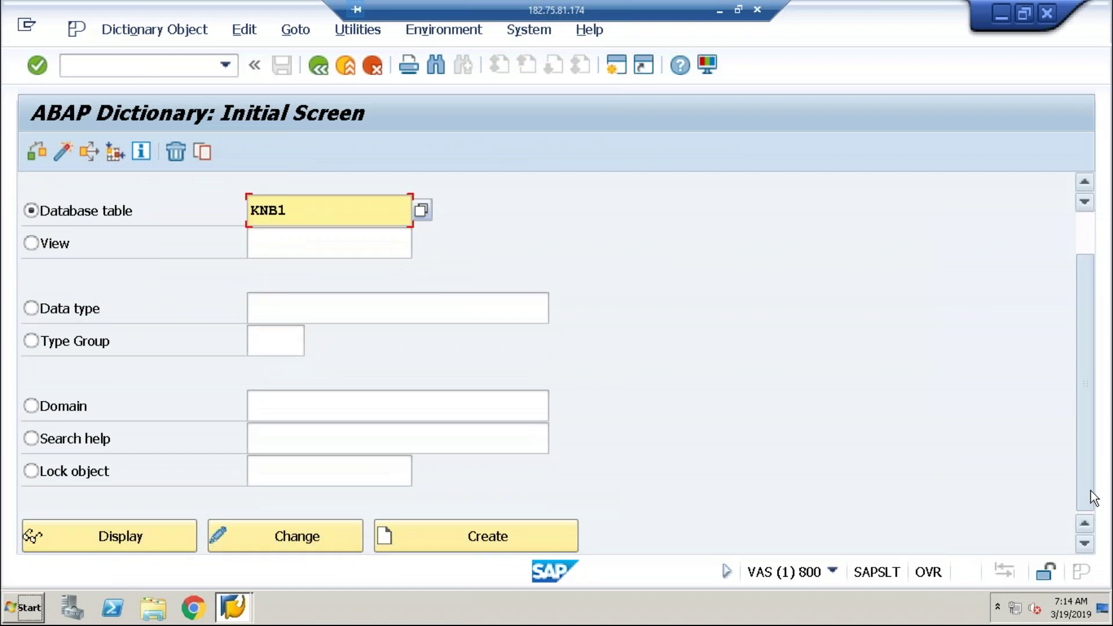
{"action": "left_click", "coordinate": [113, 536]}
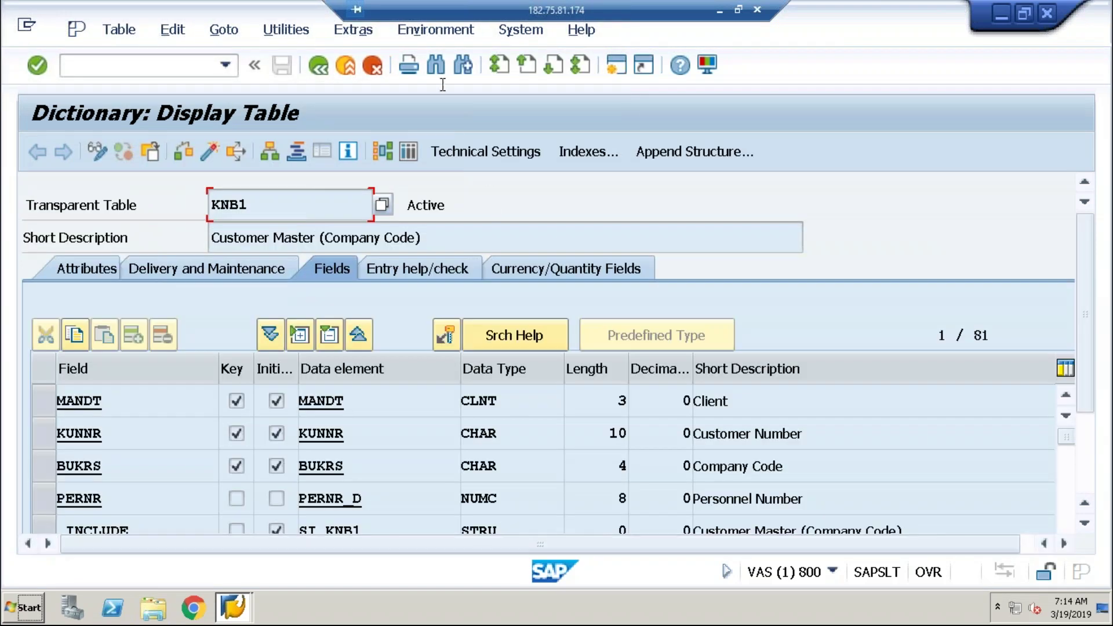
Search the field list of table KNB1 for "CVP"
{"action": "left_click", "coordinate": [435, 67]}
{"action": "type", "text": "CVP"}
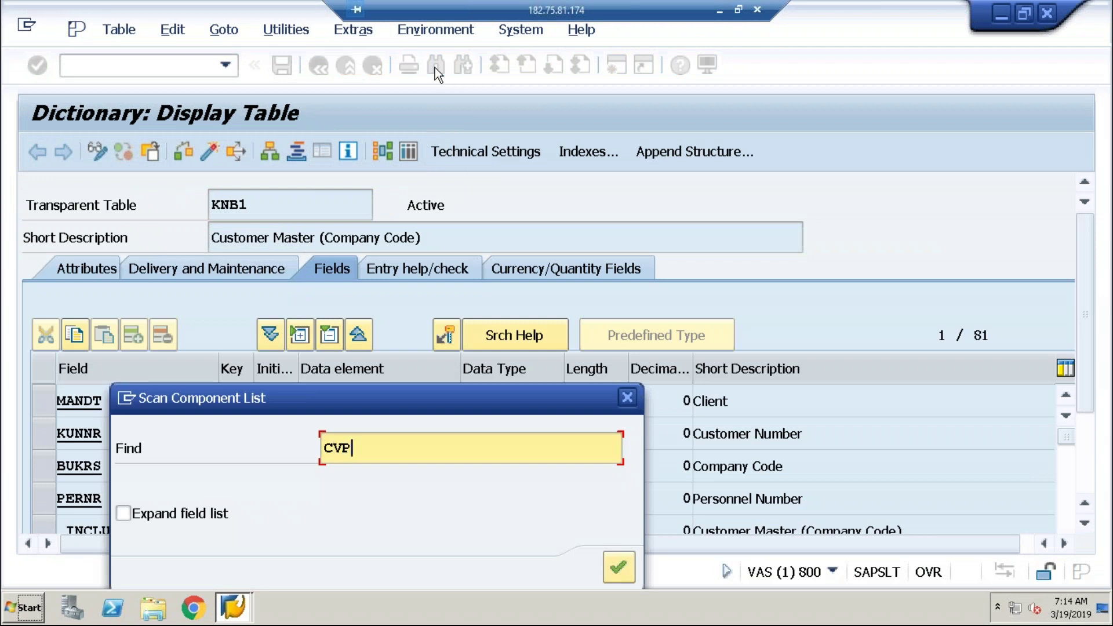
{"action": "key", "text": "Return"}
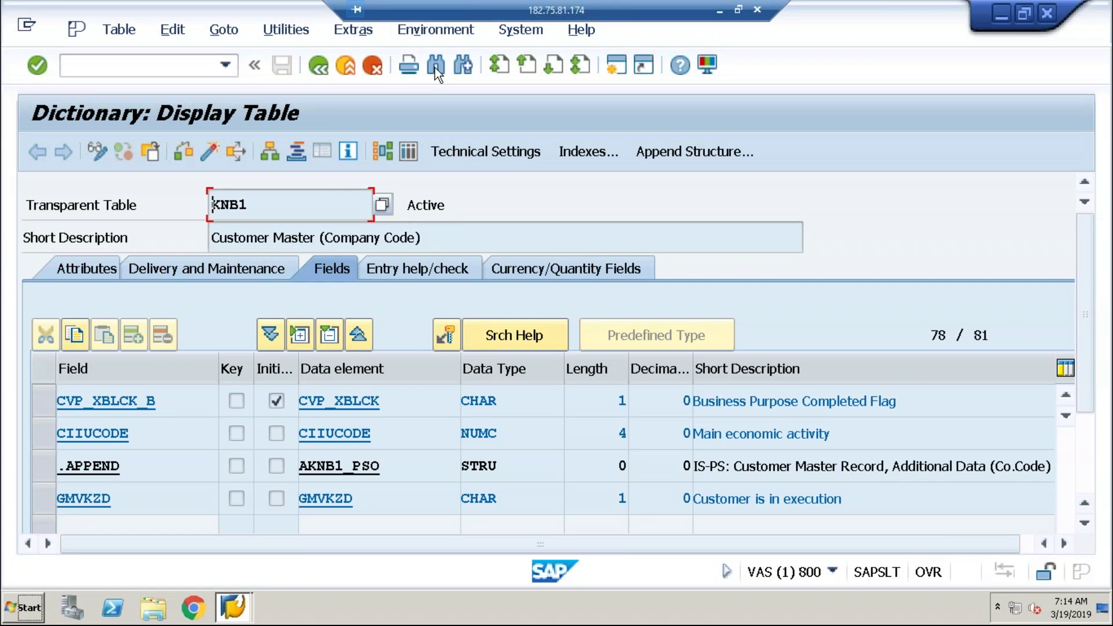
Open the contents selection of table KNB1 with CVP_XBLCK_B, found by searching "cvp", added to the selection fields
{"action": "left_click", "coordinate": [44, 401]}
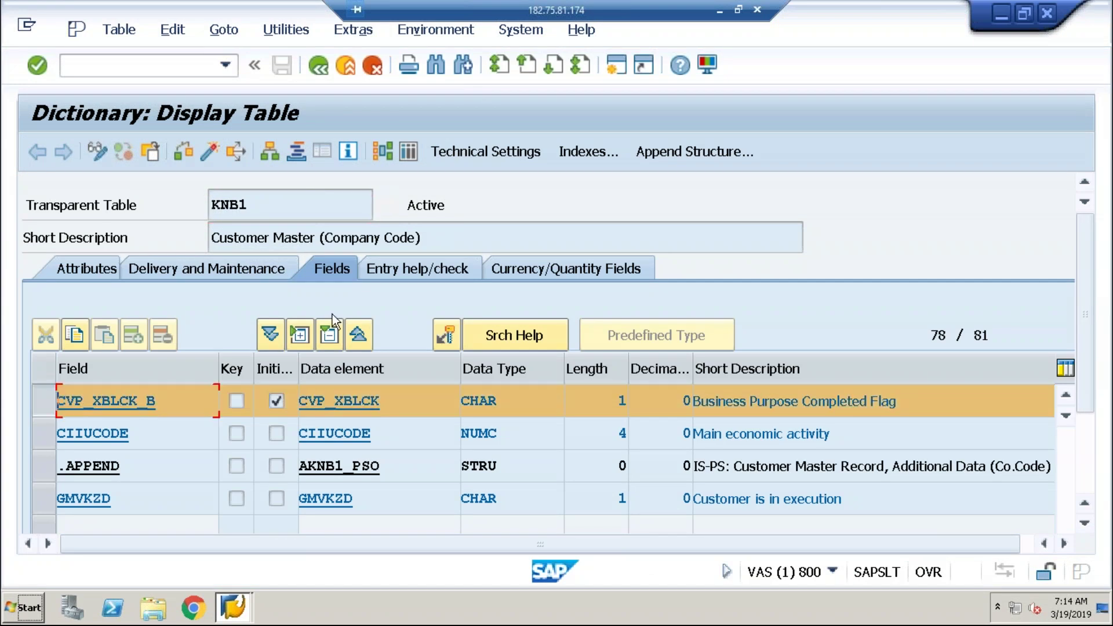
{"action": "left_click", "coordinate": [410, 153]}
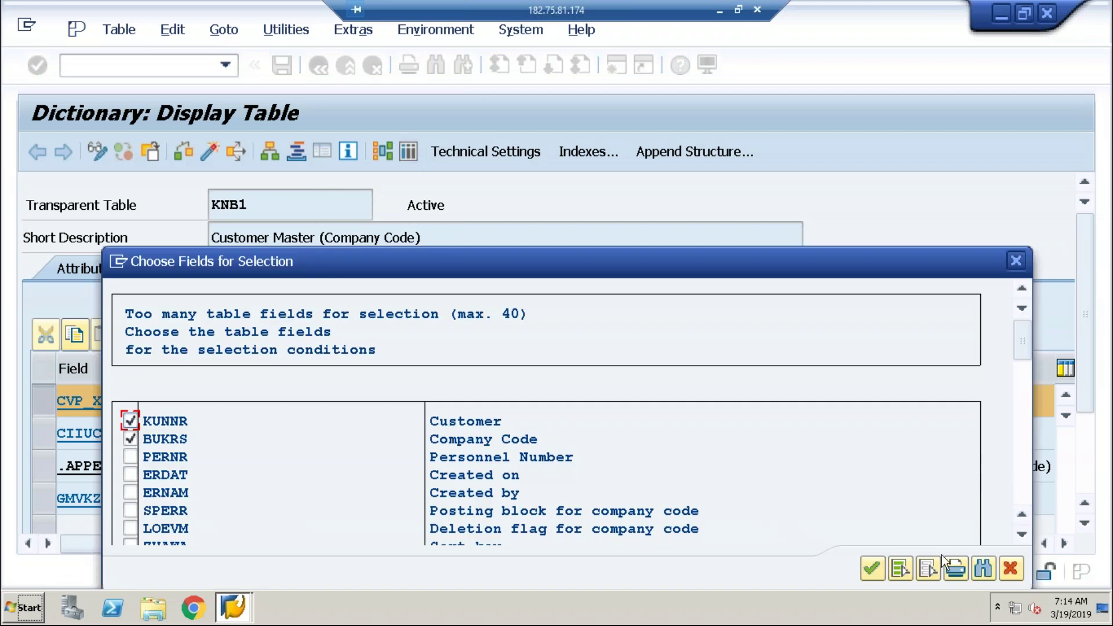
{"action": "left_click", "coordinate": [986, 568]}
{"action": "type", "text": "cvp"}
{"action": "key", "text": "Return"}
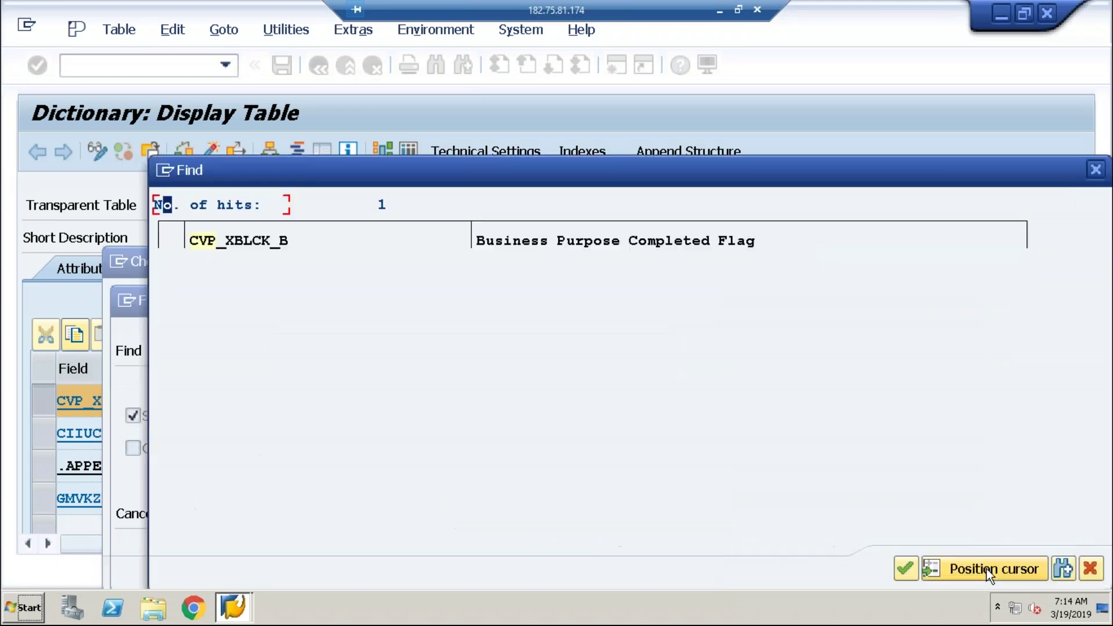
{"action": "double_click", "coordinate": [255, 244]}
{"action": "left_click", "coordinate": [132, 298]}
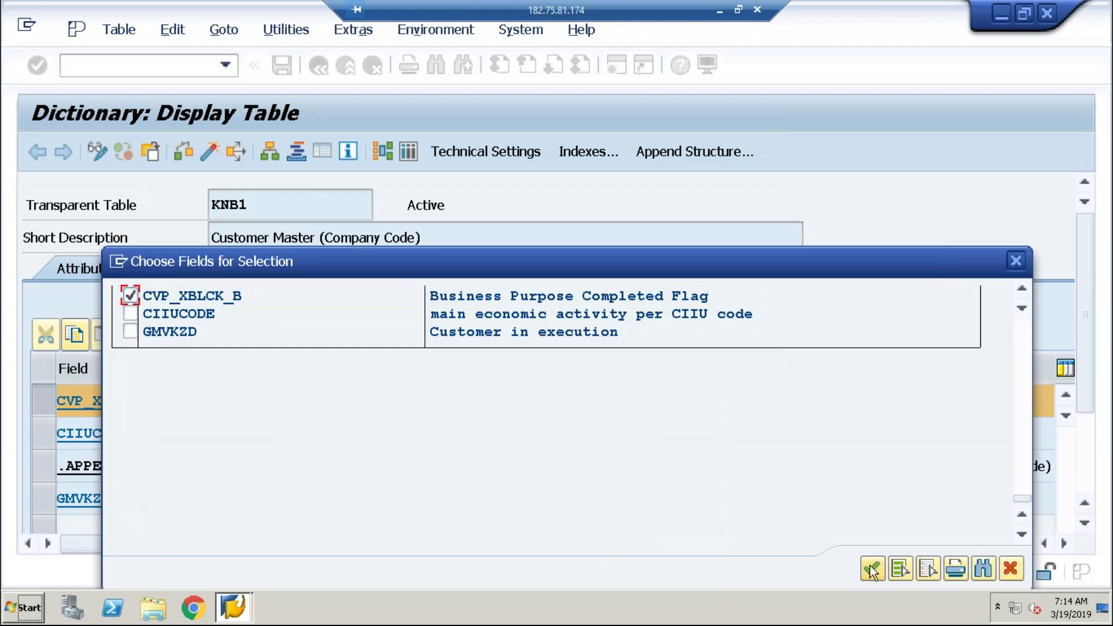
{"action": "left_click", "coordinate": [871, 568]}
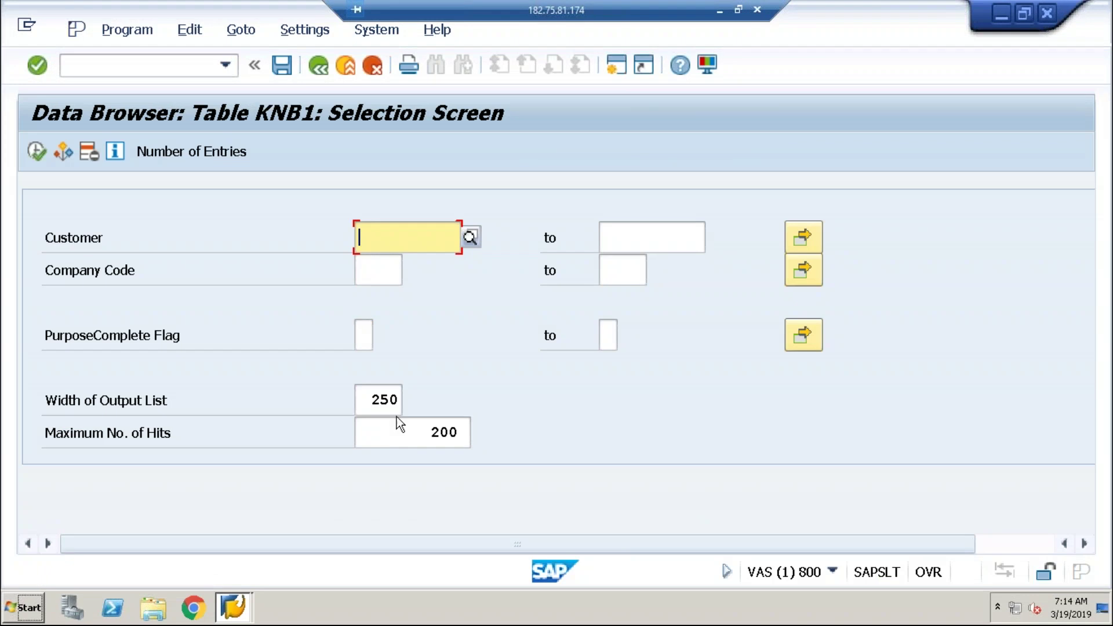
Count the KNB1 entries whose PurposeComplete Flag is X (blocked)
{"action": "left_click", "coordinate": [364, 345]}
{"action": "key", "text": "F4"}
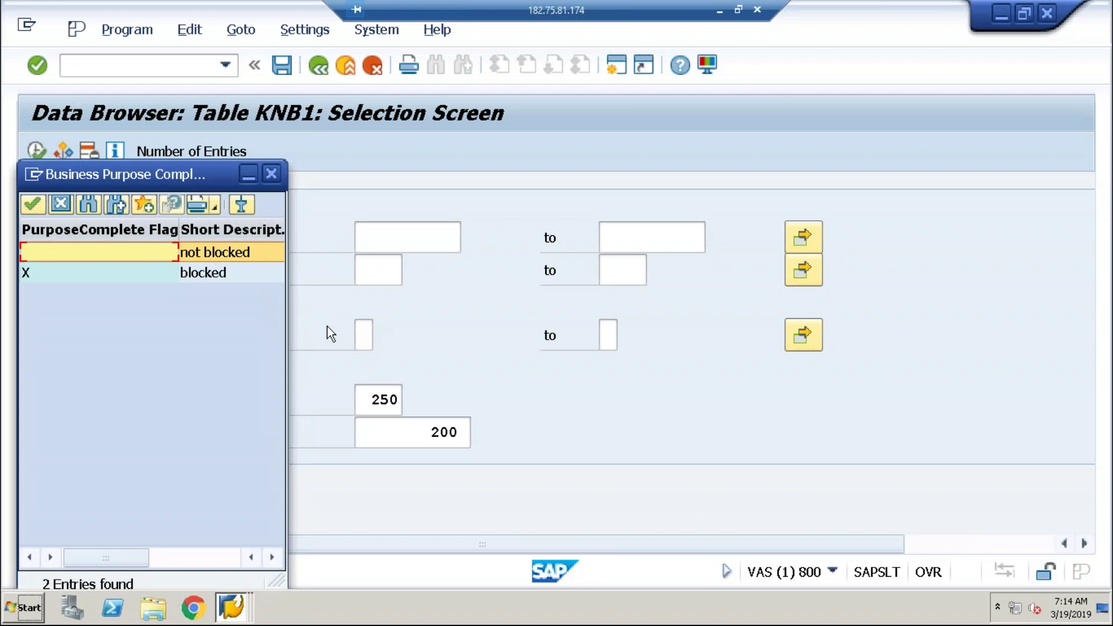
{"action": "double_click", "coordinate": [91, 274]}
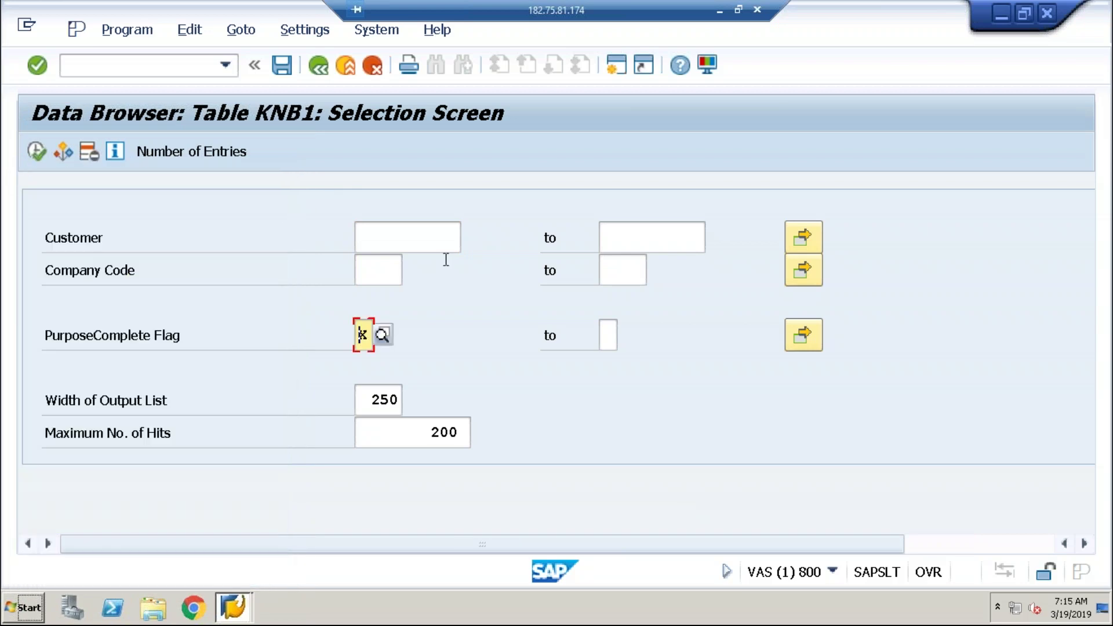
{"action": "left_click", "coordinate": [194, 153]}
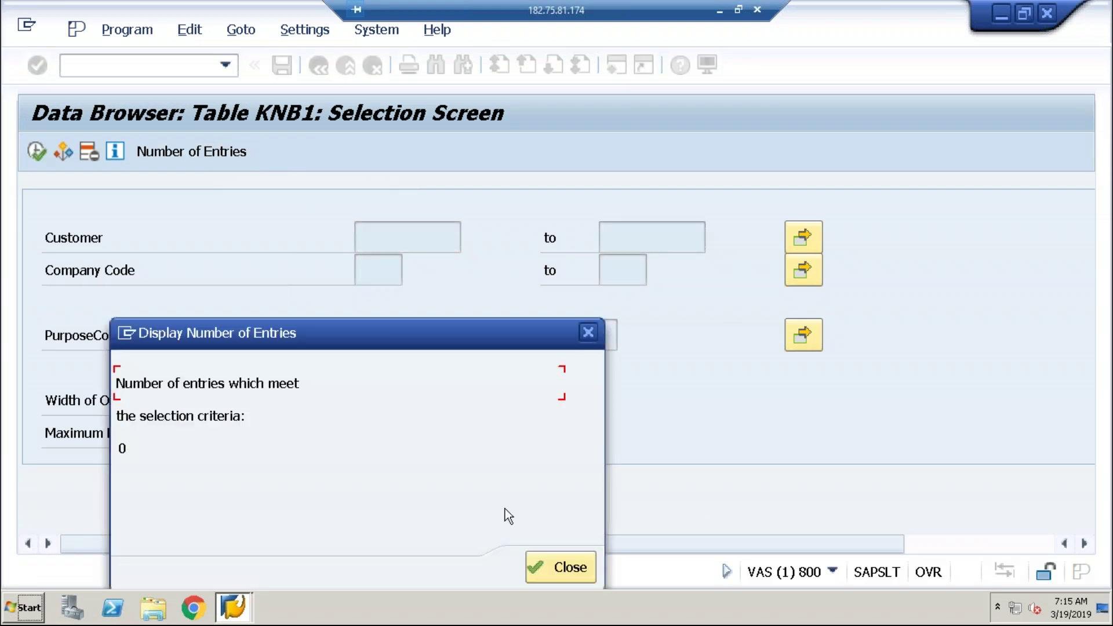
{"action": "left_click", "coordinate": [568, 569]}
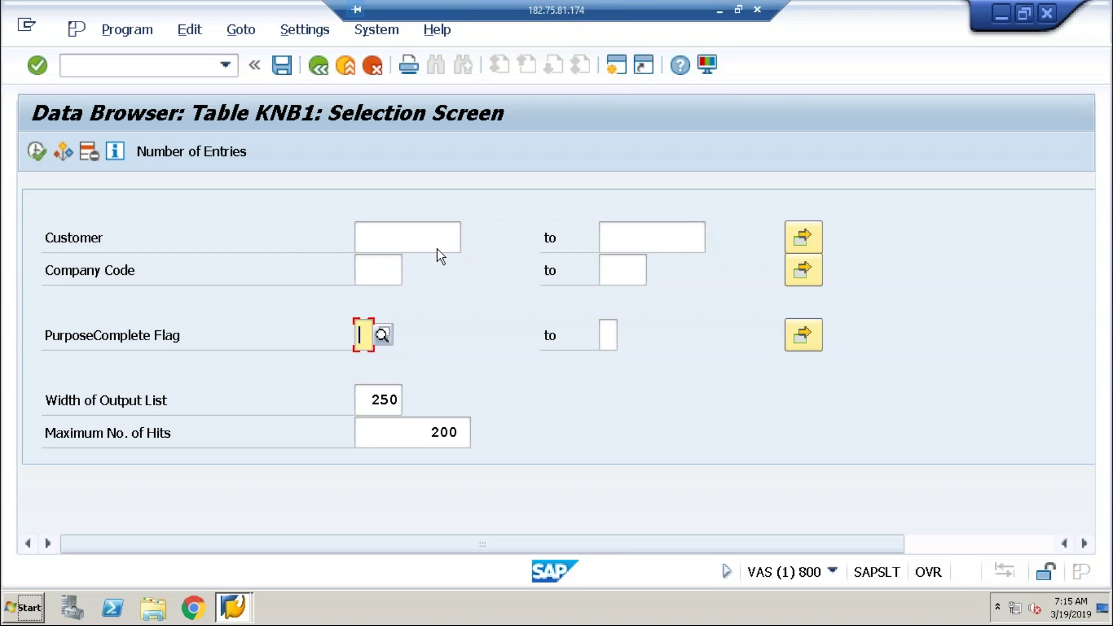
Return to the ABAP Dictionary initial screen and display database table LFB1
{"action": "left_click", "coordinate": [320, 68]}
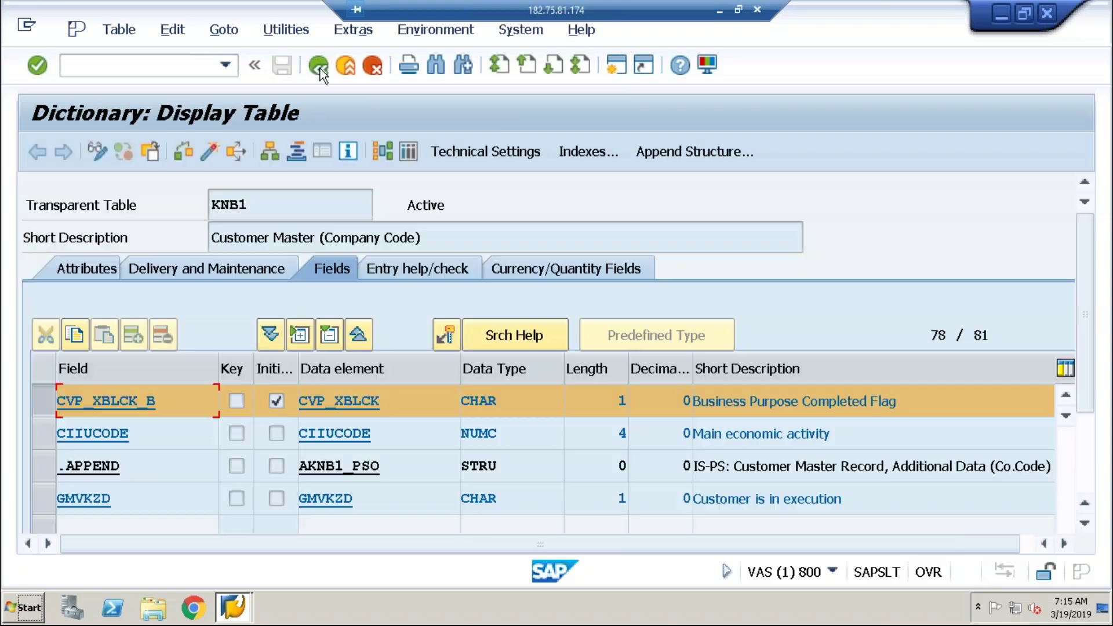
{"action": "left_click", "coordinate": [320, 68]}
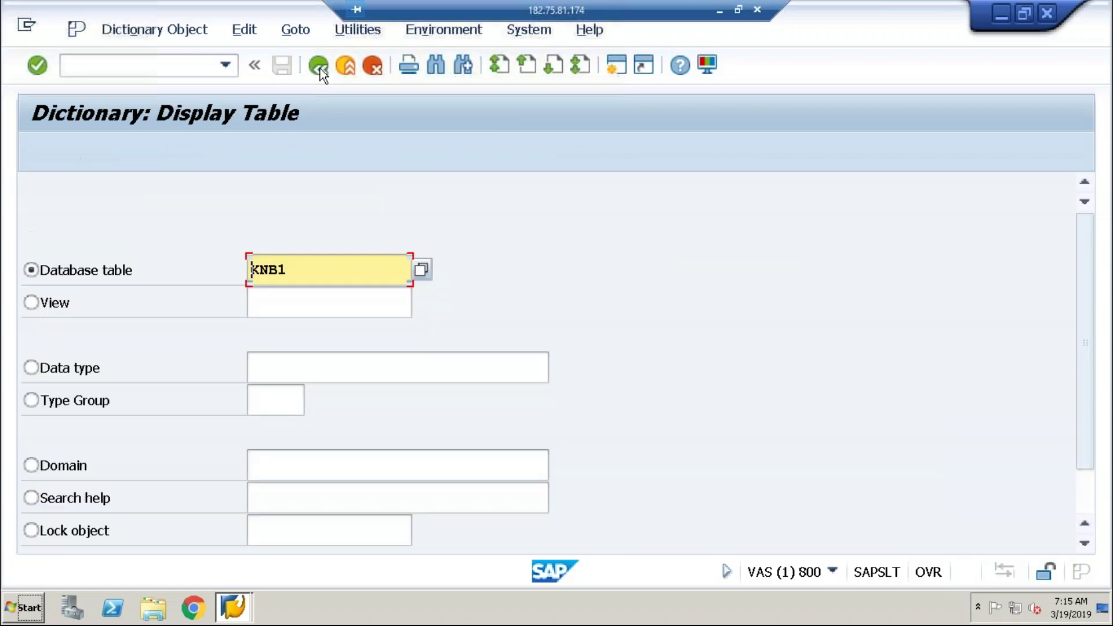
{"action": "left_click", "coordinate": [306, 272]}
{"action": "key", "text": "BackSpace"}
{"action": "key", "text": "BackSpace"}
{"action": "key", "text": "BackSpace"}
{"action": "key", "text": "BackSpace"}
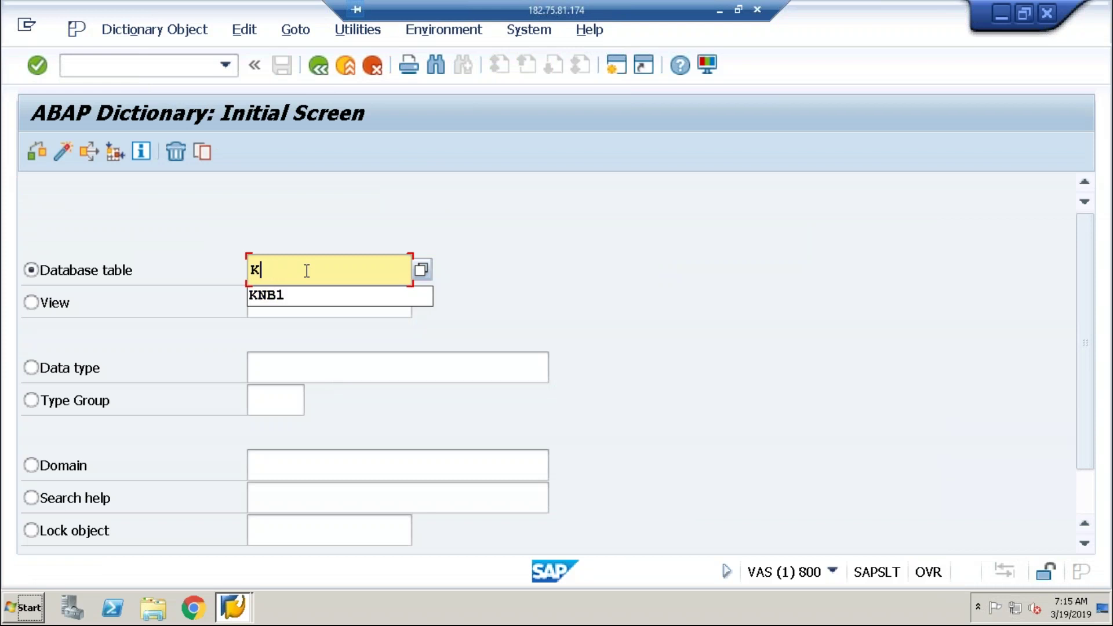
{"action": "type", "text": "LFb"}
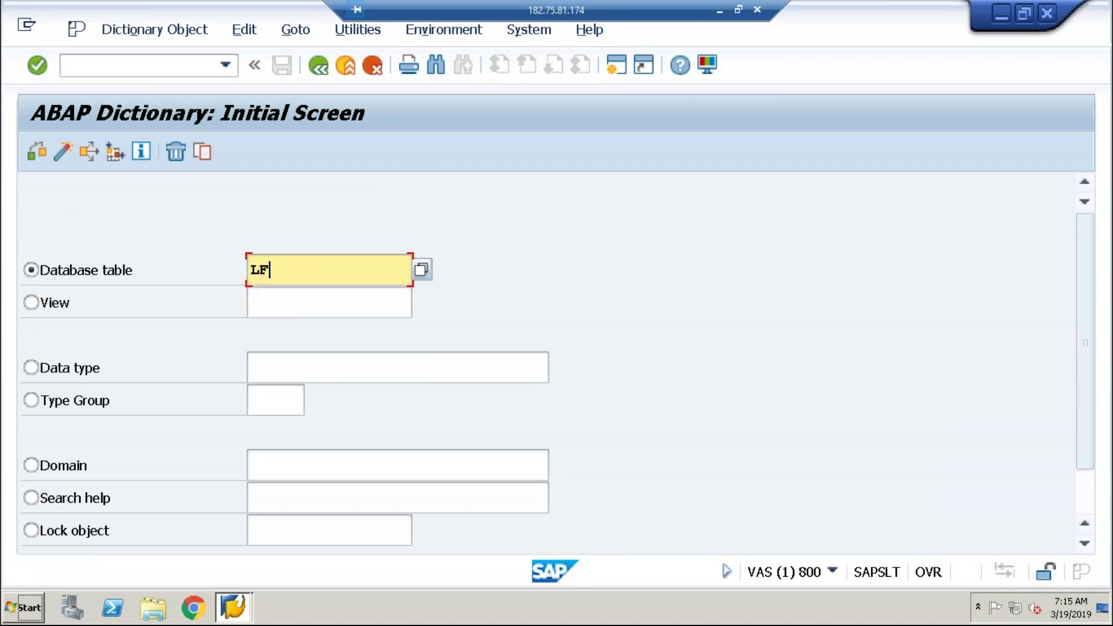
{"action": "type", "text": "1"}
{"action": "left_click_drag", "start_coordinate": [1083, 398], "coordinate": [1084, 420]}
{"action": "left_click", "coordinate": [118, 551]}
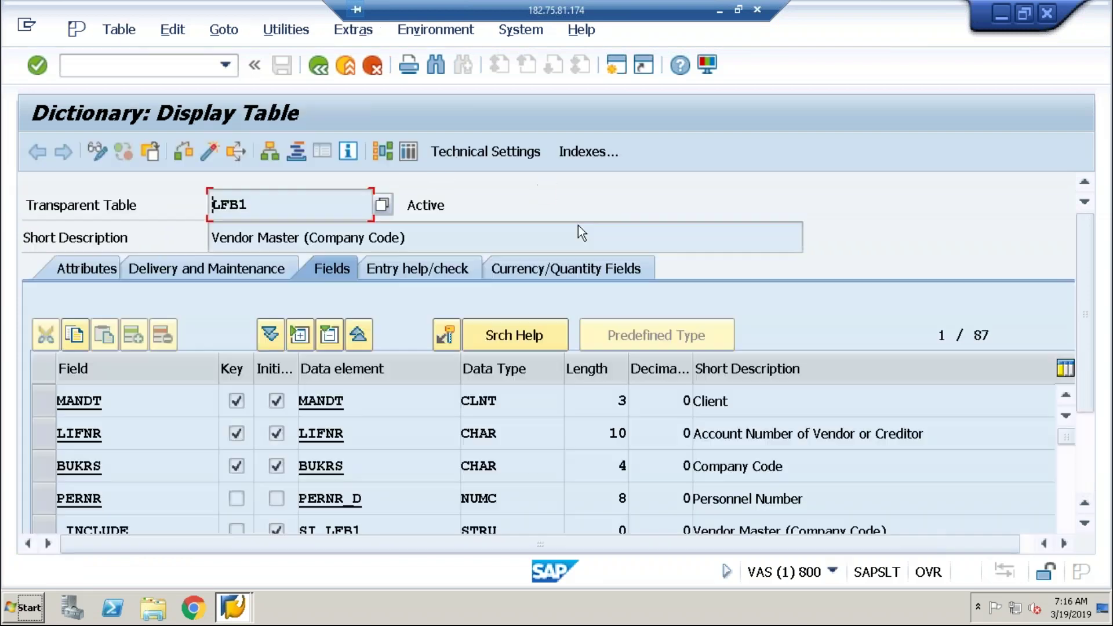
Open the contents selection of table LFB1 and add CVP_XBLCK_B, found by searching "cvp", to its selection fields
{"action": "left_click", "coordinate": [410, 149]}
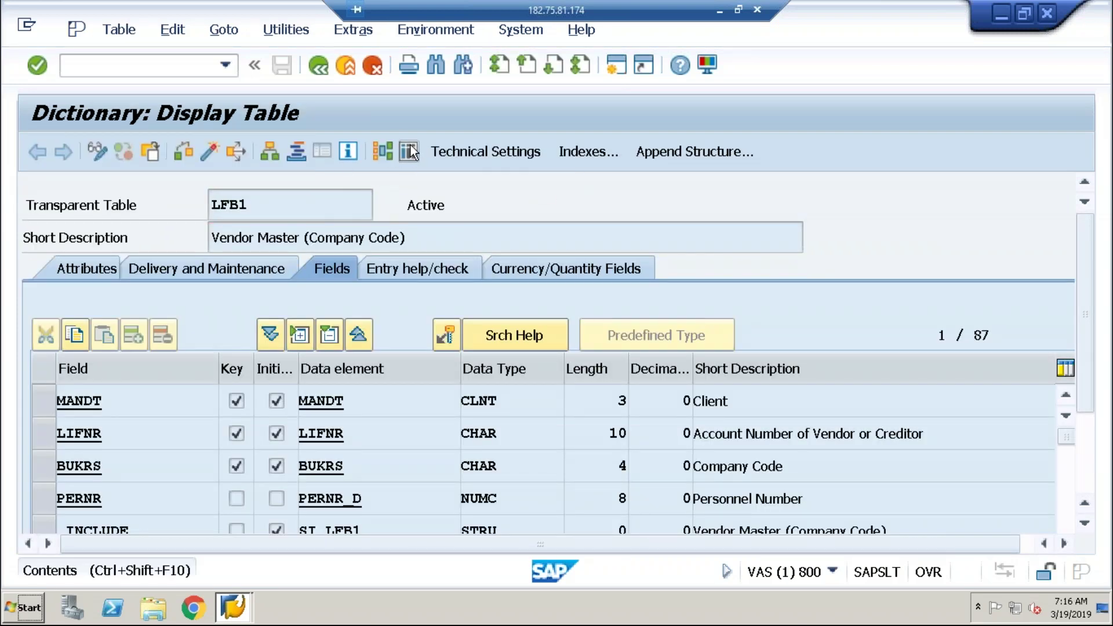
{"action": "left_click", "coordinate": [302, 30]}
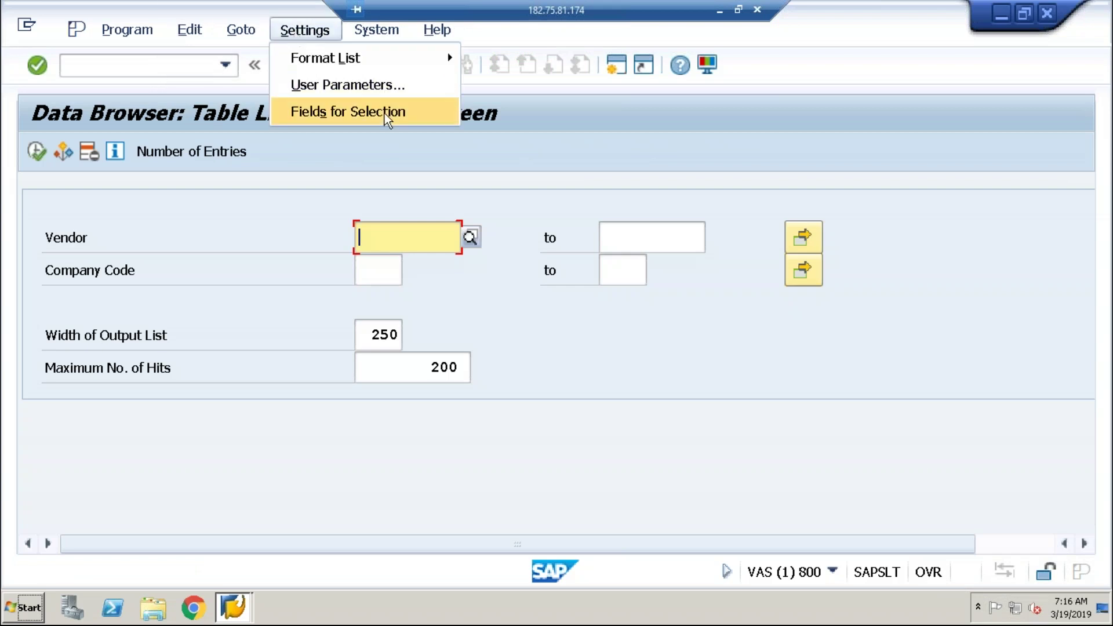
{"action": "left_click", "coordinate": [384, 114]}
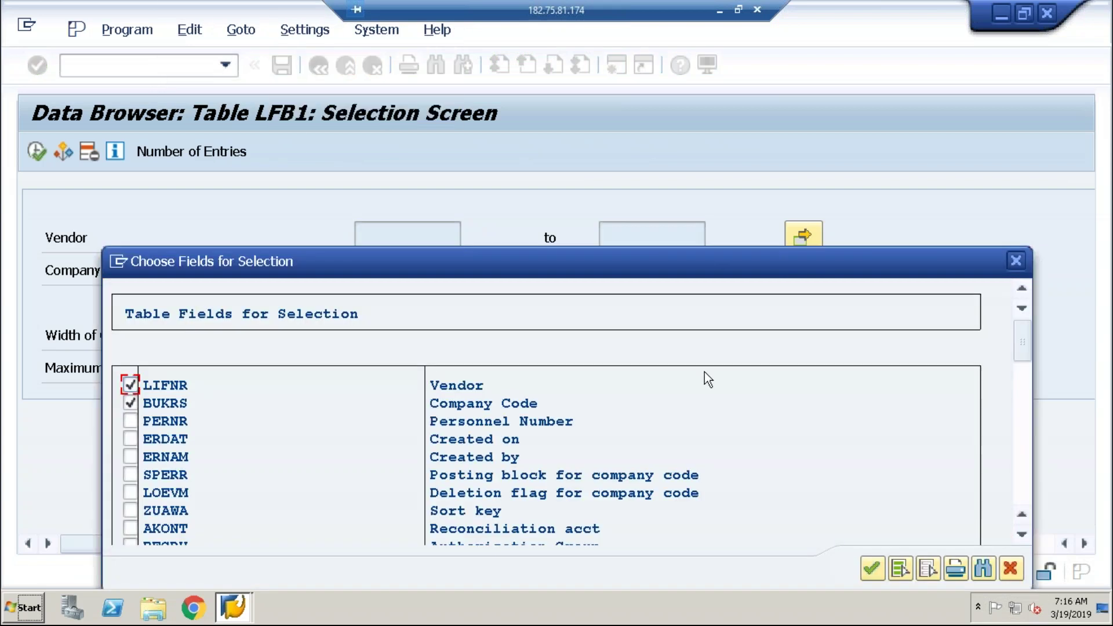
{"action": "left_click", "coordinate": [983, 571]}
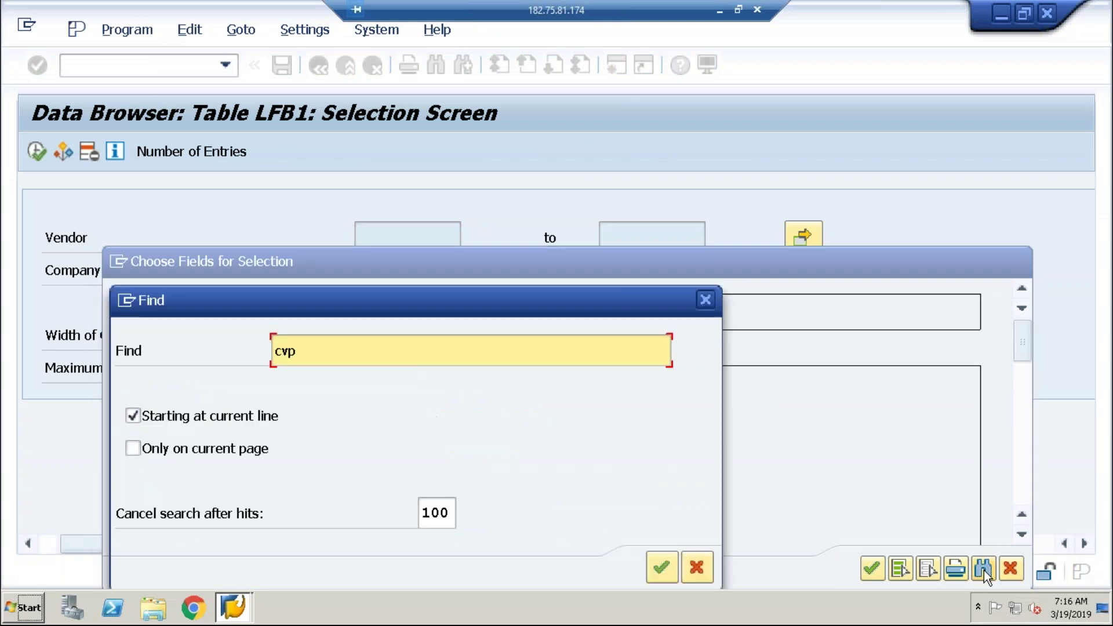
{"action": "key", "text": "BackSpace"}
{"action": "type", "text": "["}
{"action": "key", "text": "BackSpace"}
{"action": "type", "text": "p"}
{"action": "key", "text": "Return"}
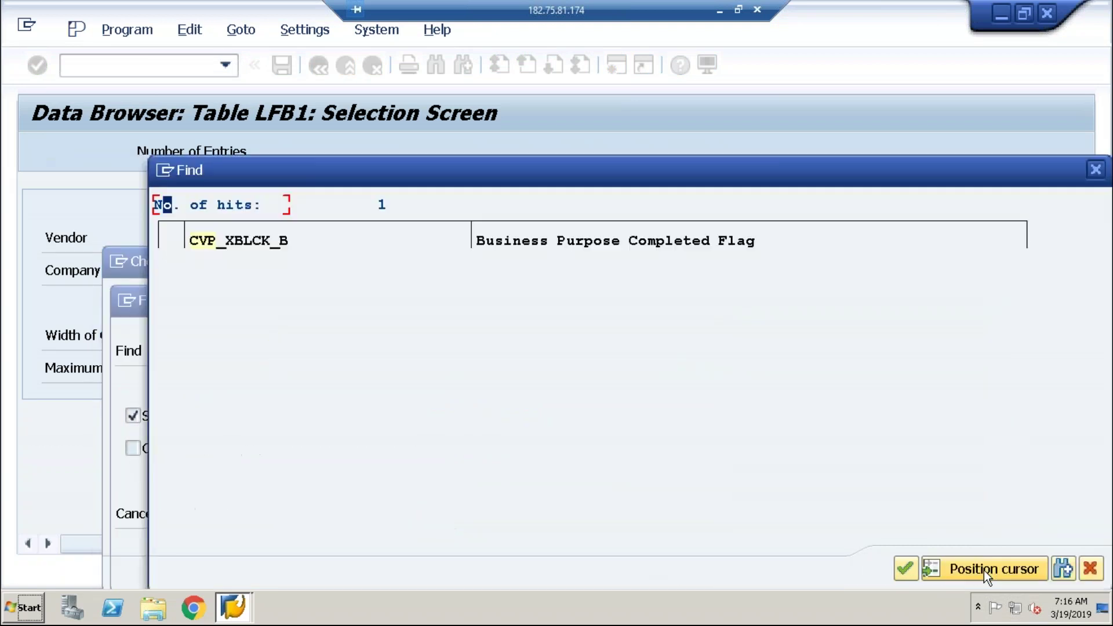
{"action": "double_click", "coordinate": [569, 242]}
{"action": "left_click", "coordinate": [131, 295]}
{"action": "left_click", "coordinate": [871, 570]}
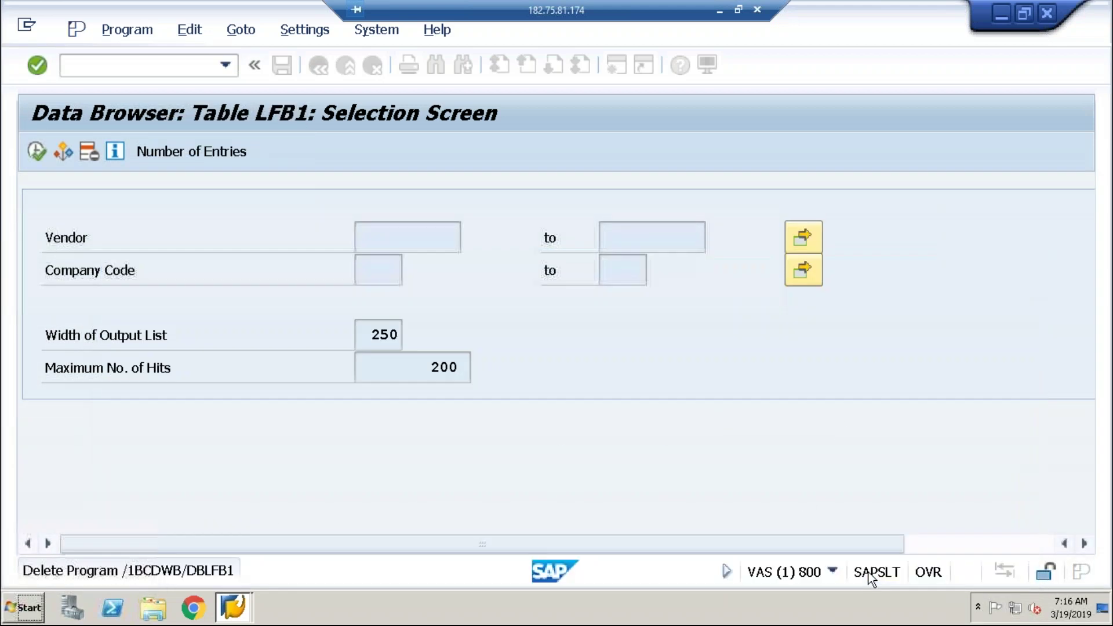
Count all LFB1 entries without any selection restriction
{"action": "left_click", "coordinate": [193, 154]}
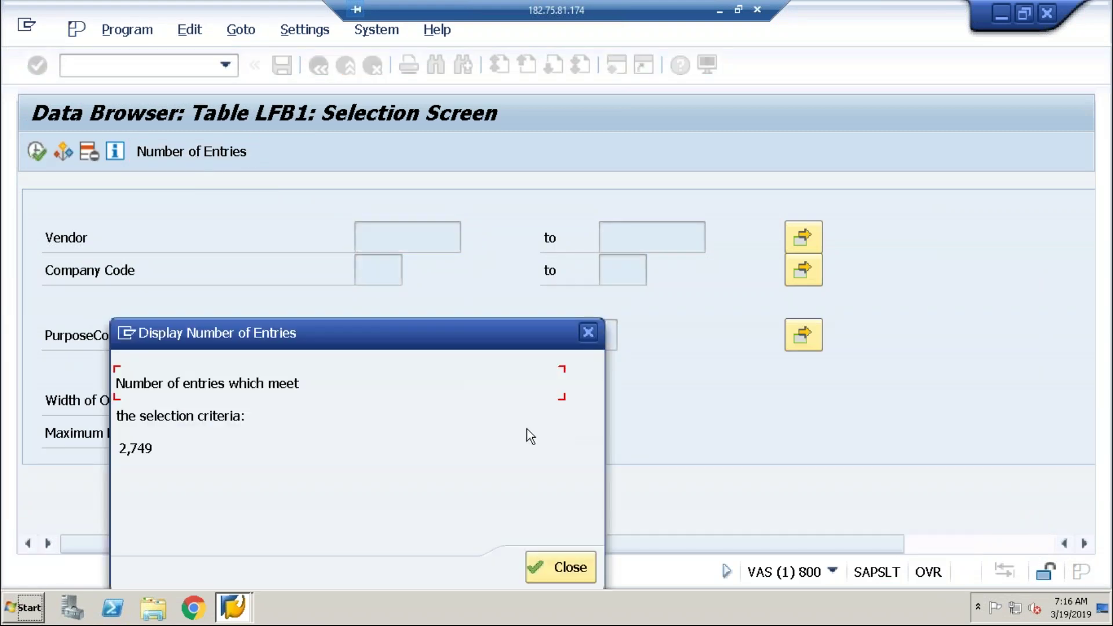
{"action": "left_click_drag", "start_coordinate": [626, 412], "coordinate": [634, 414]}
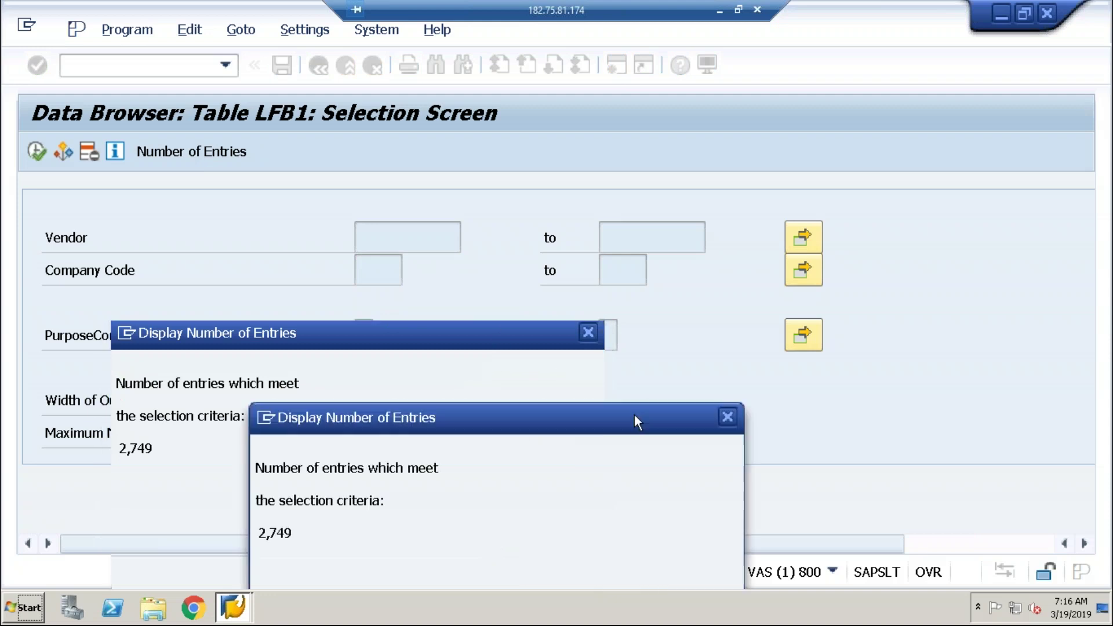
{"action": "left_click", "coordinate": [728, 416]}
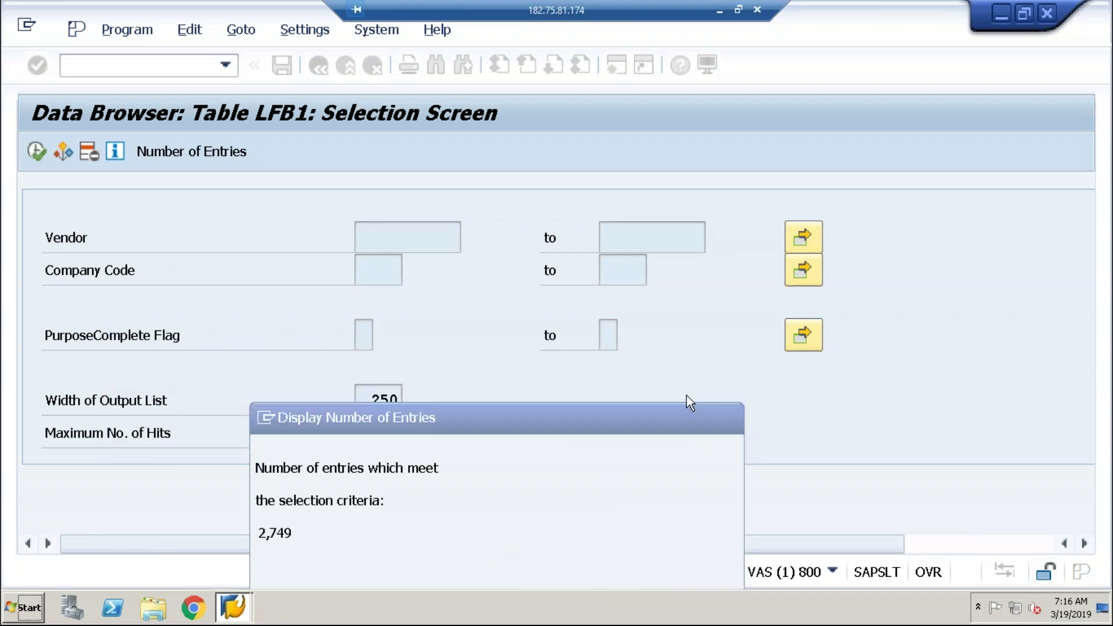
Count the LFB1 entries whose PurposeComplete Flag is X (blocked)
{"action": "left_click", "coordinate": [364, 335]}
{"action": "left_click", "coordinate": [381, 335]}
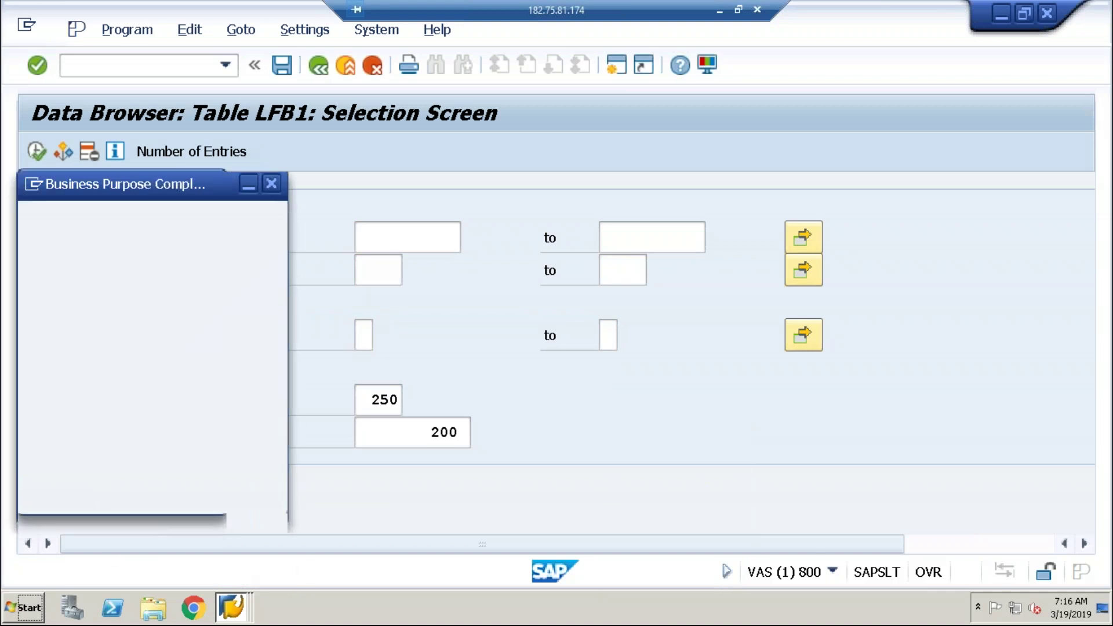
{"action": "left_click", "coordinate": [199, 276]}
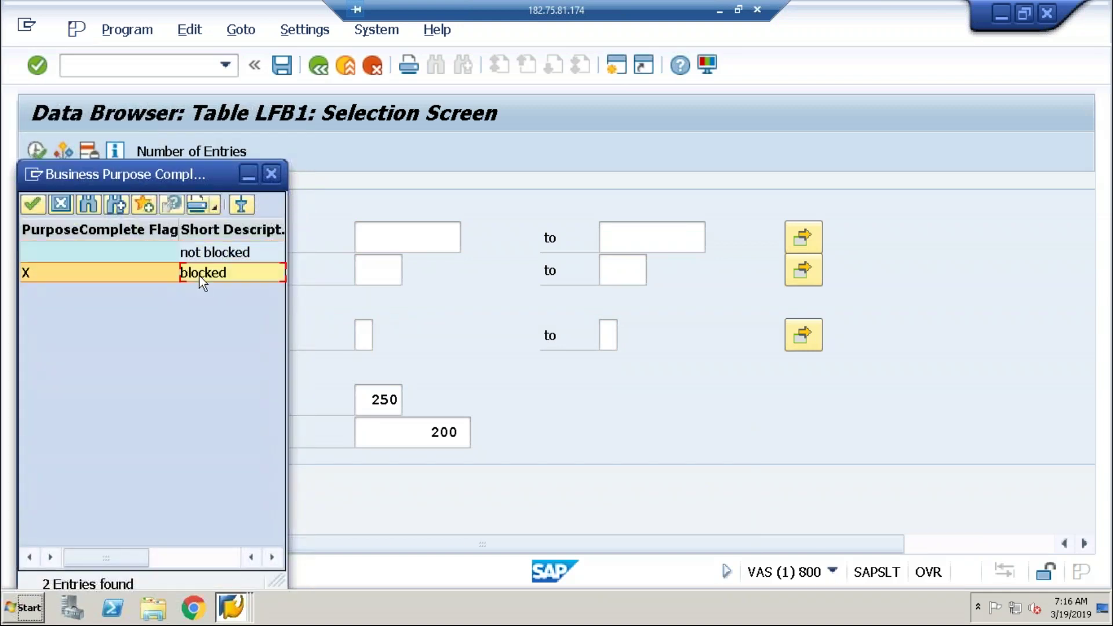
{"action": "double_click", "coordinate": [200, 276]}
{"action": "left_click", "coordinate": [202, 151]}
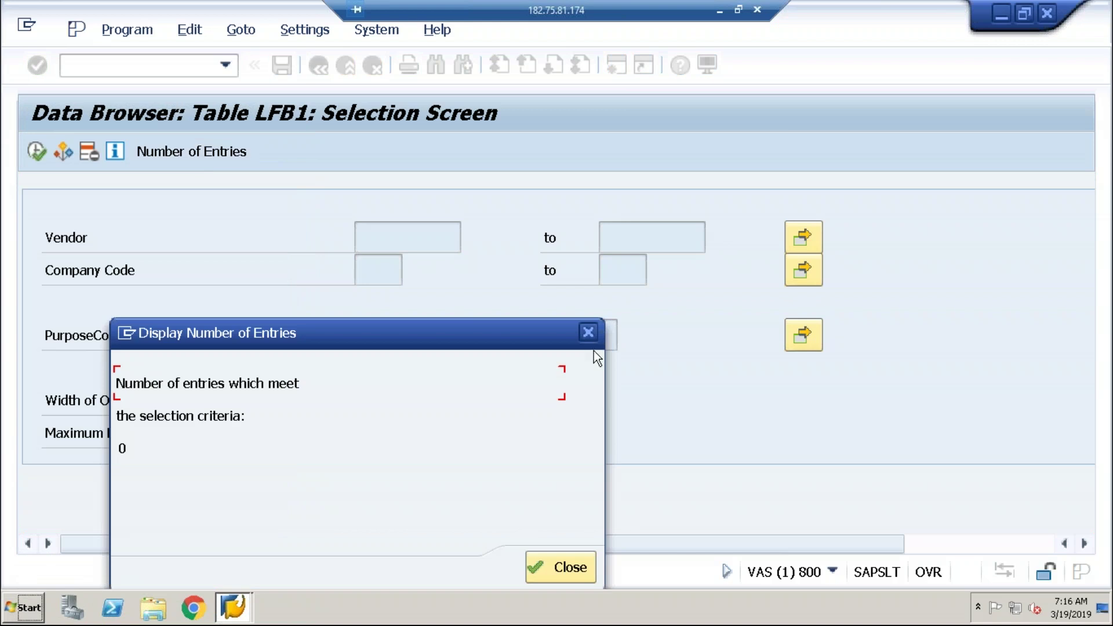
{"action": "left_click", "coordinate": [587, 333]}
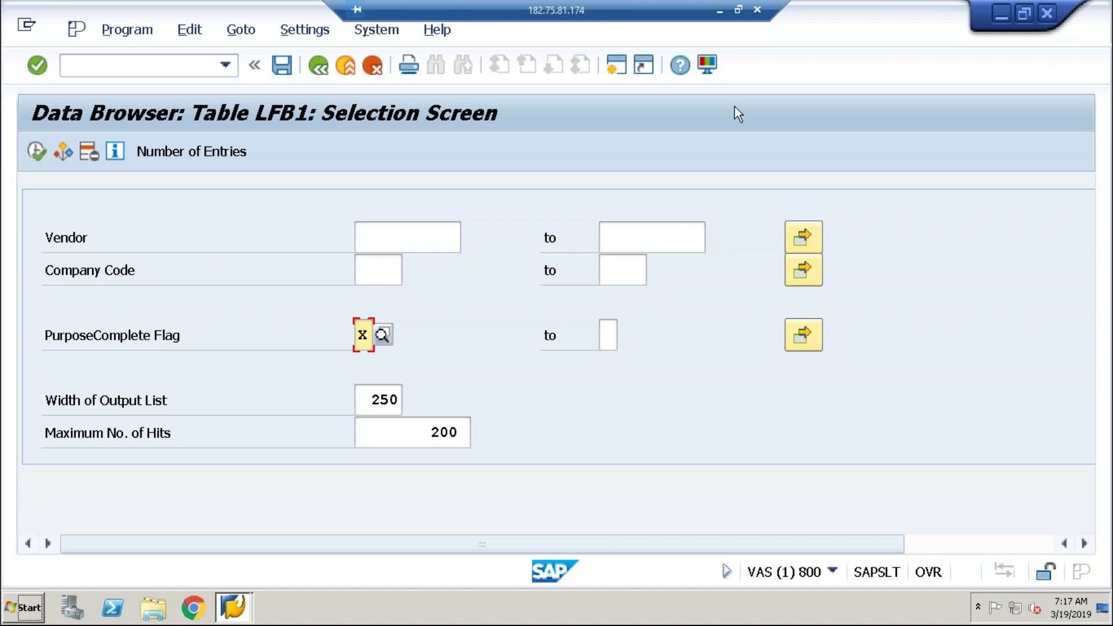
Switch to the Notepad notes and add "2. LFB1" below the KNB1 line under Determination Relavancy
{"action": "left_click", "coordinate": [720, 10]}
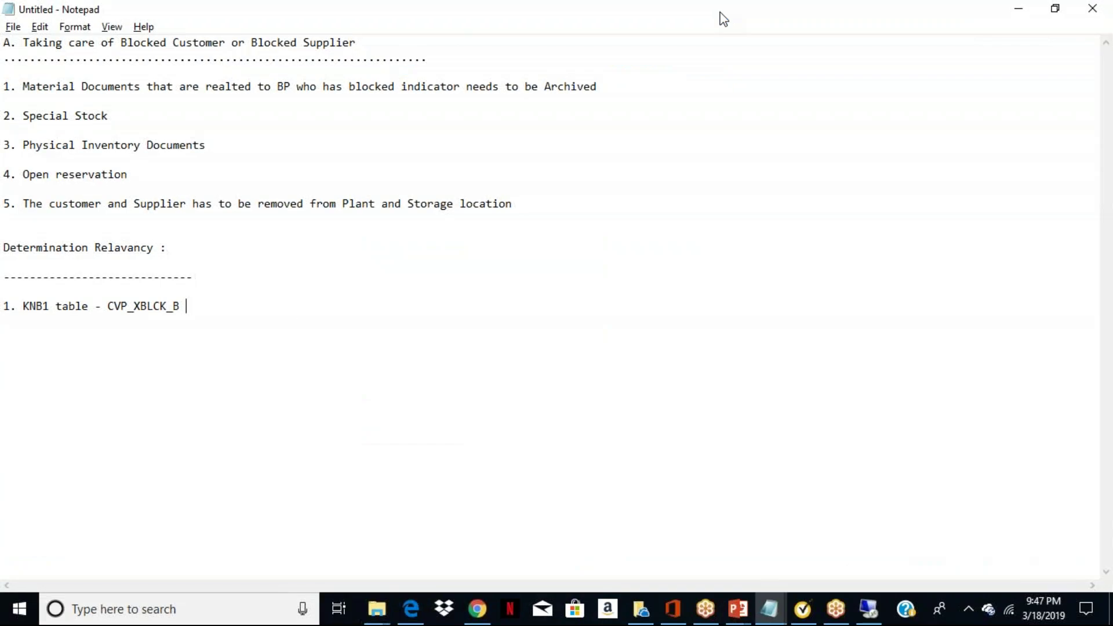
{"action": "key", "text": "Return"}
{"action": "key", "text": "Return"}
{"action": "key", "text": "Return"}
{"action": "key", "text": "Return"}
{"action": "key", "text": "BackSpace"}
{"action": "type", "text": "2. LB"}
{"action": "key", "text": "BackSpace"}
{"action": "type", "text": "FB1"}
{"action": "key", "text": "Return"}
{"action": "key", "text": "Return"}
Add the note line "3. ISEG,MKOL,MSEG,MSLB,MSSL and RKPF" below the LFB1 line
{"action": "type", "text": "3. IS"}
{"action": "key", "text": "BackSpace"}
{"action": "type", "text": "SEG,MKOL,MSEG,M"}
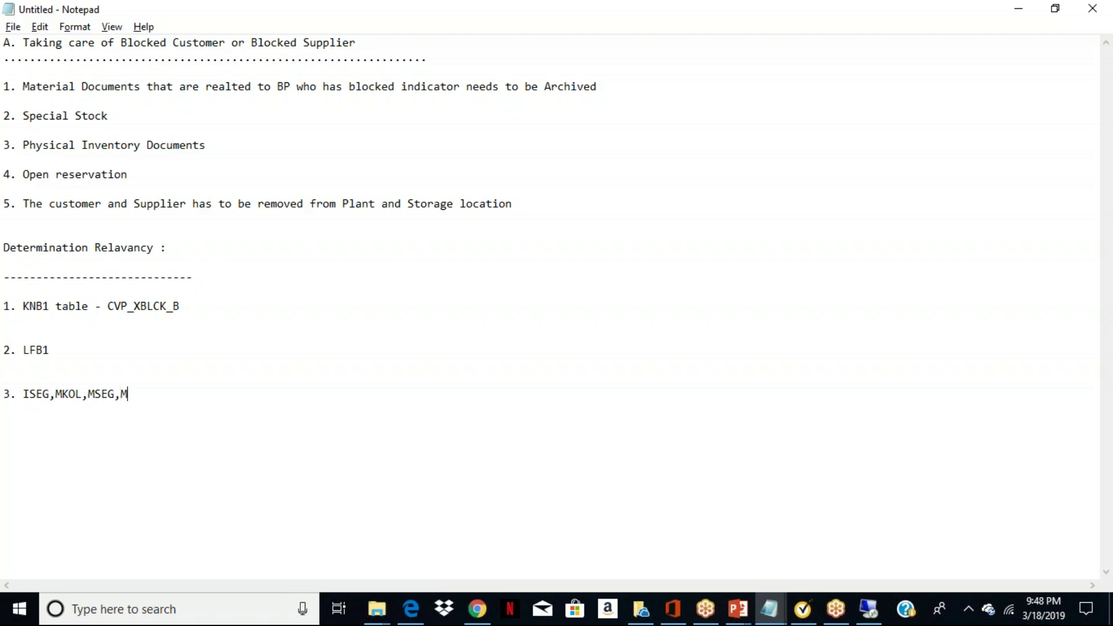
{"action": "type", "text": "SLB,MSSL"}
{"action": "type", "text": ","}
{"action": "key", "text": "BackSpace"}
{"action": "type", "text": "and RKPF"}
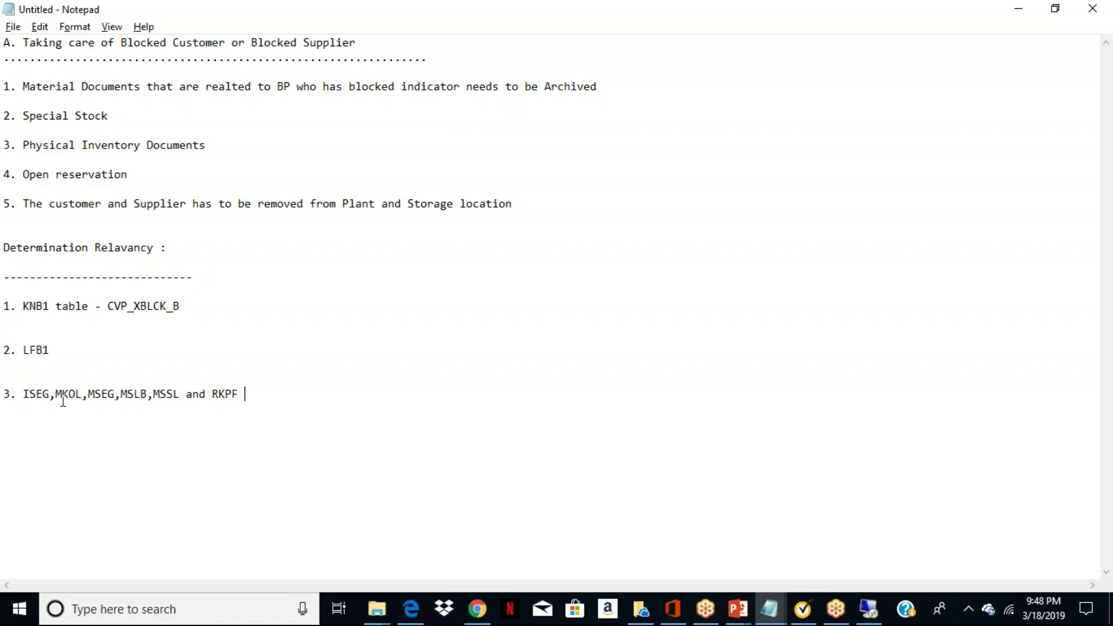
Switch back to SAP, return to the ABAP Dictionary initial screen and display database table MSEG
{"action": "left_click_drag", "start_coordinate": [87, 395], "coordinate": [112, 398]}
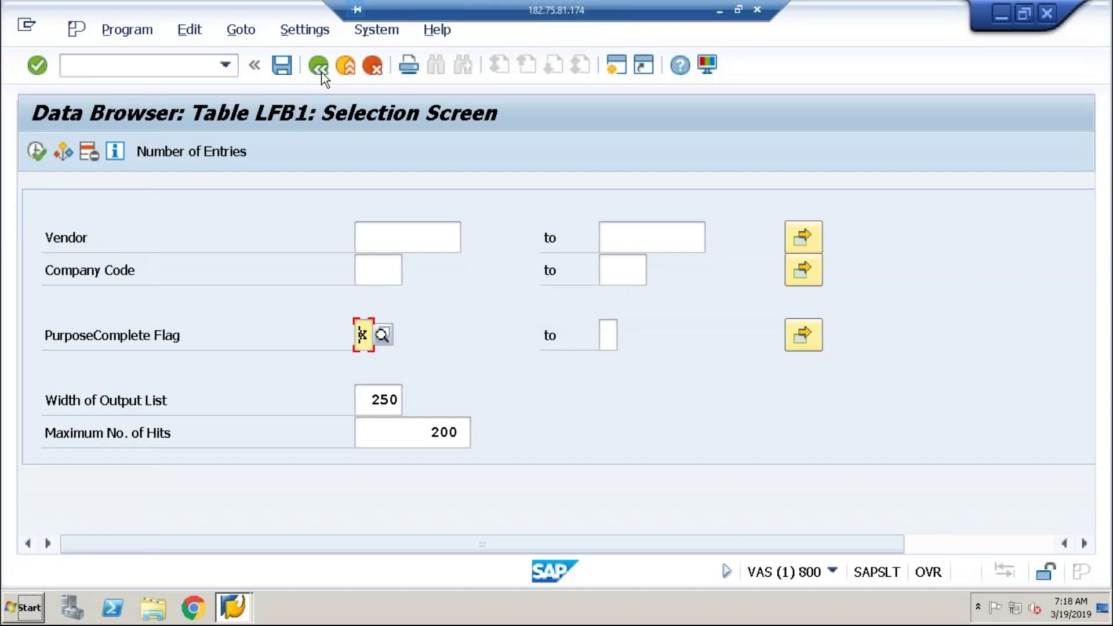
{"action": "left_click", "coordinate": [319, 65]}
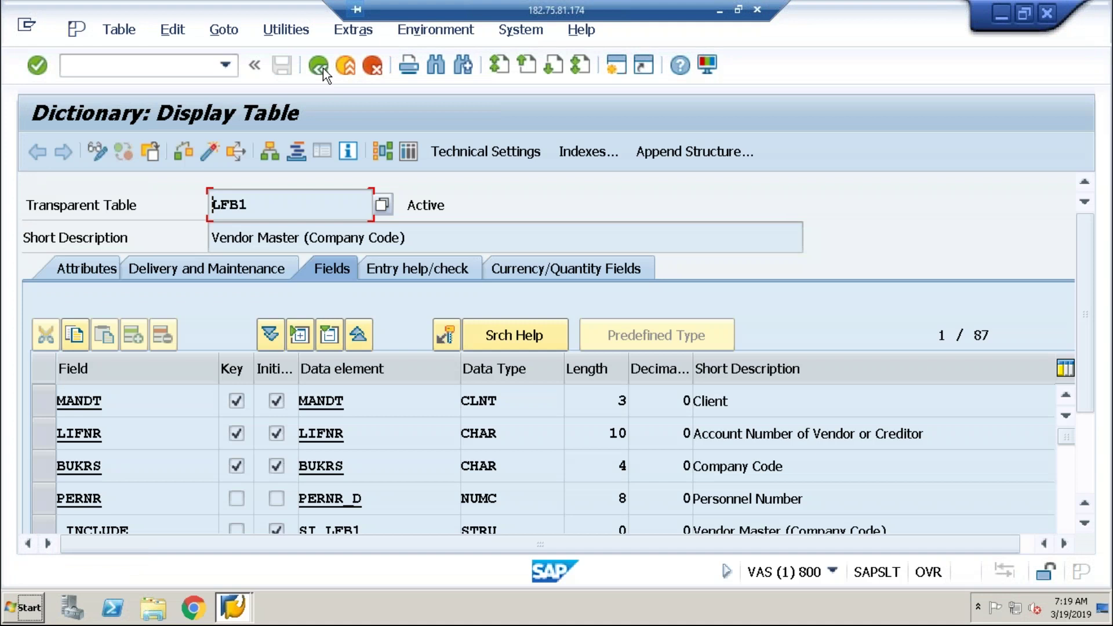
{"action": "left_click", "coordinate": [323, 68]}
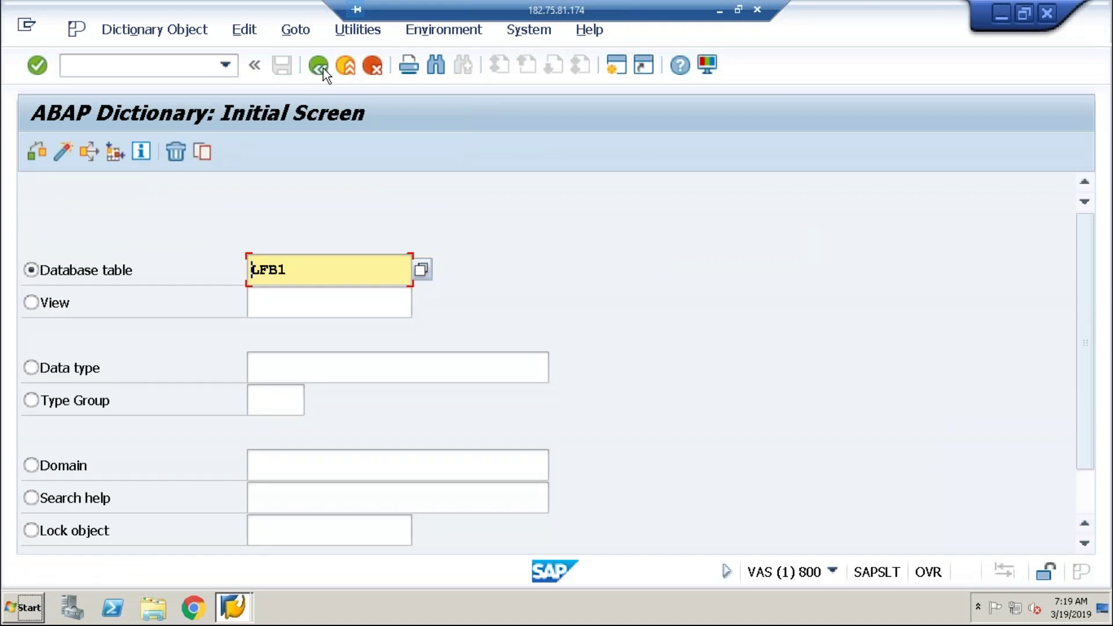
{"action": "type", "text": "MSEG"}
{"action": "left_click", "coordinate": [1086, 492]}
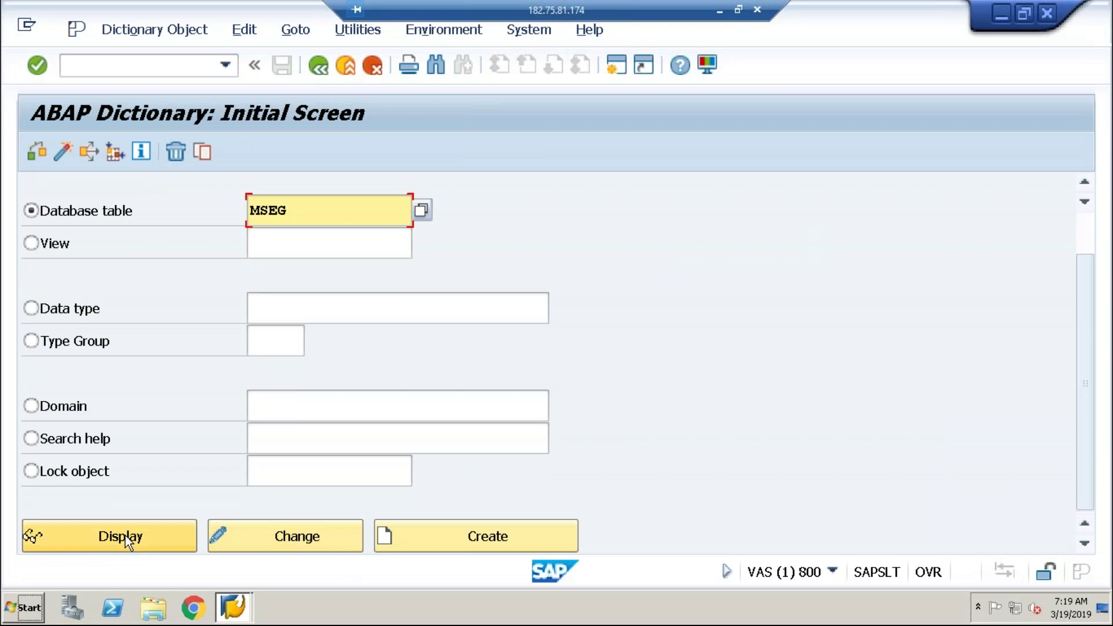
{"action": "left_click", "coordinate": [127, 542]}
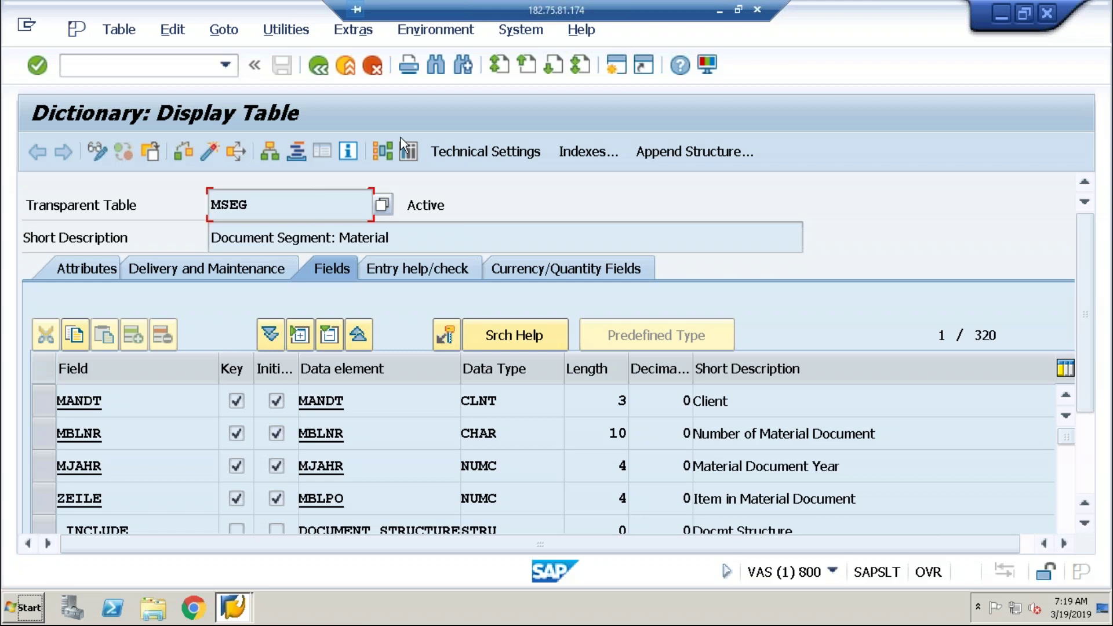
Open the Data Browser selection screen for table MSEG and bring up the list of table fields available for selection
{"action": "left_click", "coordinate": [409, 152]}
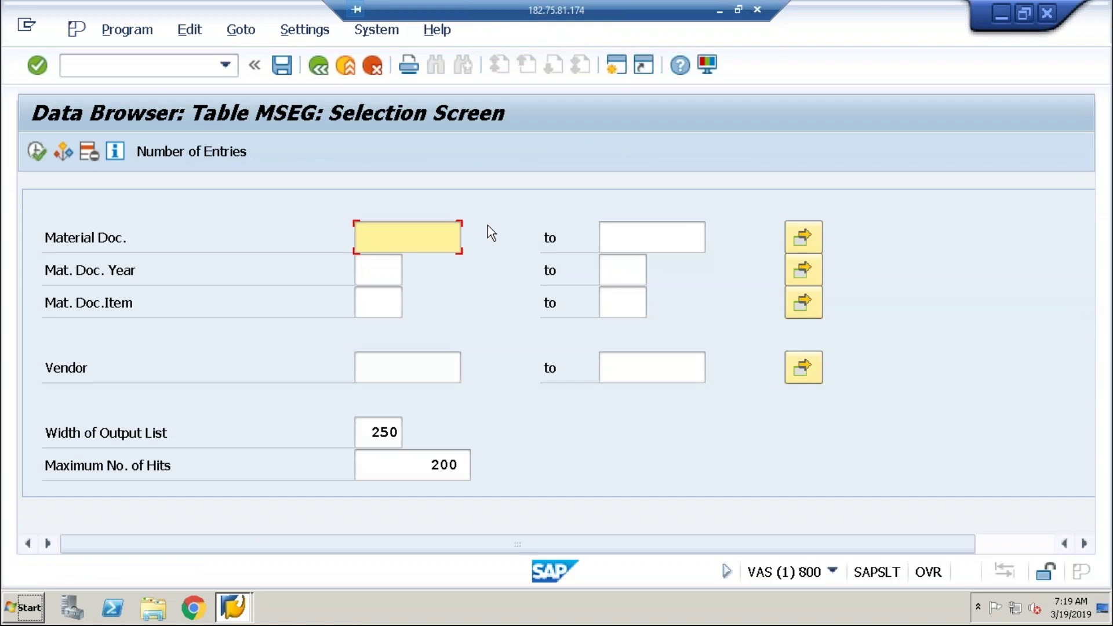
{"action": "left_click", "coordinate": [292, 31]}
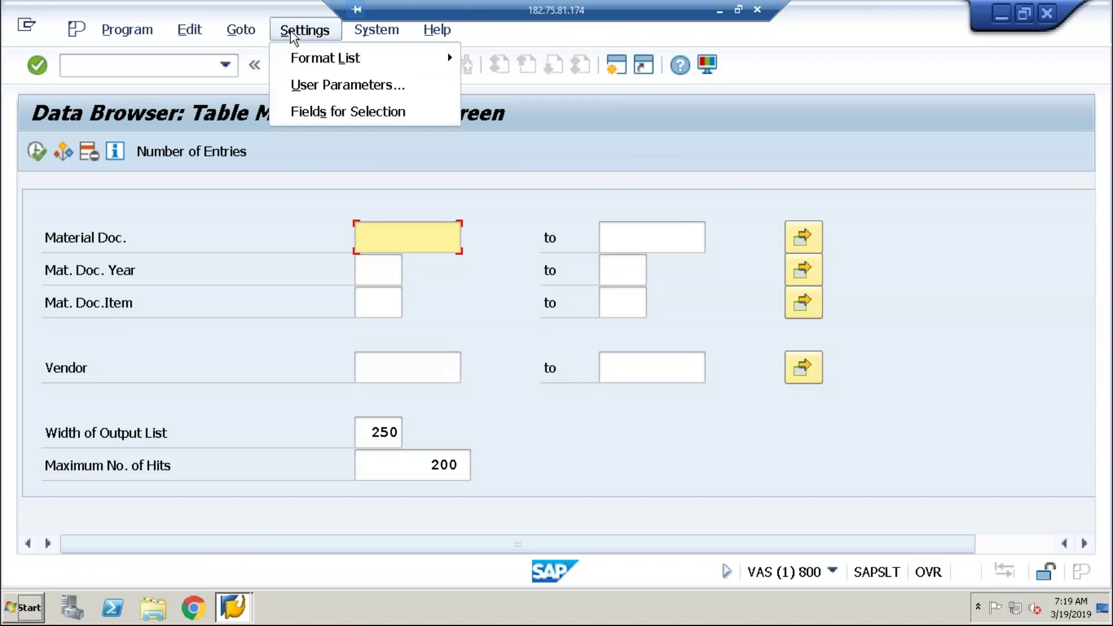
{"action": "left_click", "coordinate": [412, 119]}
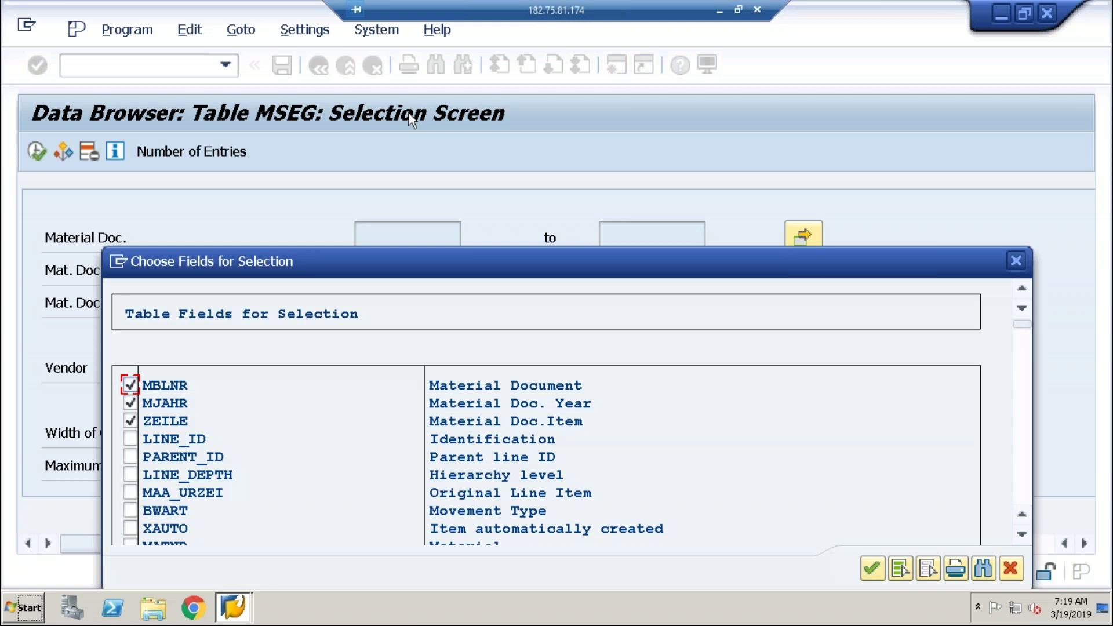
{"action": "left_click_drag", "start_coordinate": [639, 263], "coordinate": [710, 27]}
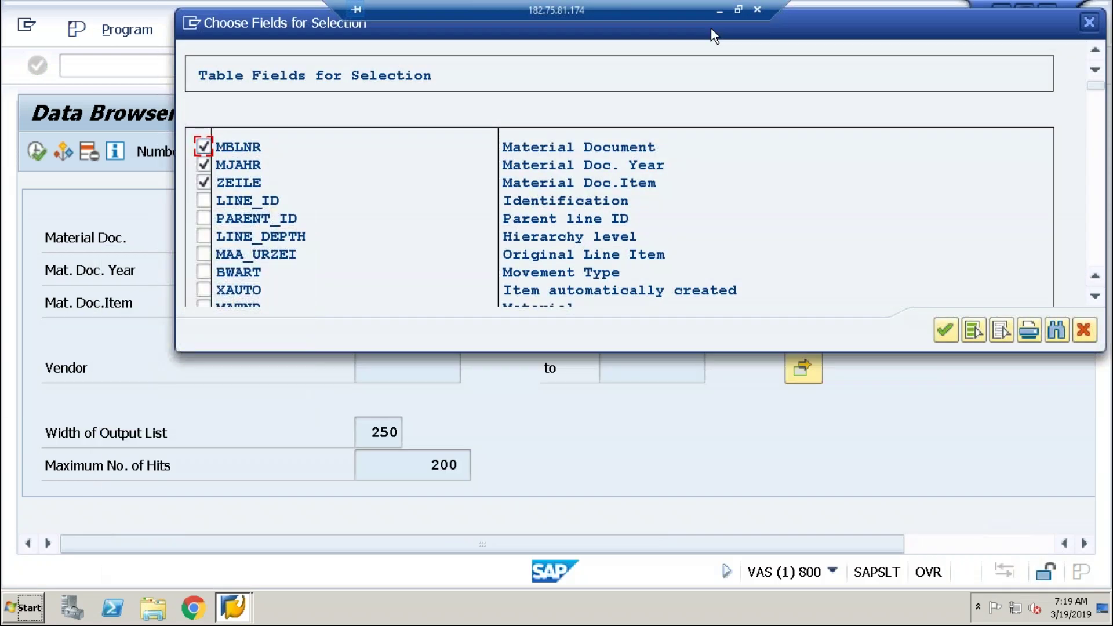
Search the entire MSEG selection field list for "blk", without starting at the current line
{"action": "left_click", "coordinate": [1054, 330]}
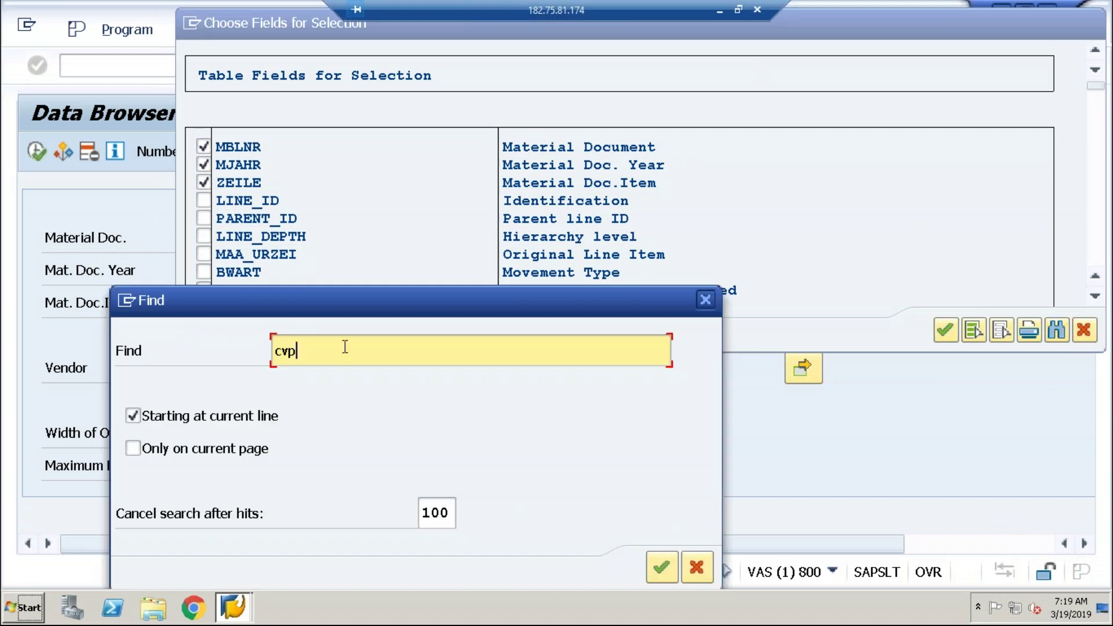
{"action": "key", "text": "BackSpace"}
{"action": "key", "text": "BackSpace"}
{"action": "key", "text": "BackSpace"}
{"action": "left_click", "coordinate": [196, 419]}
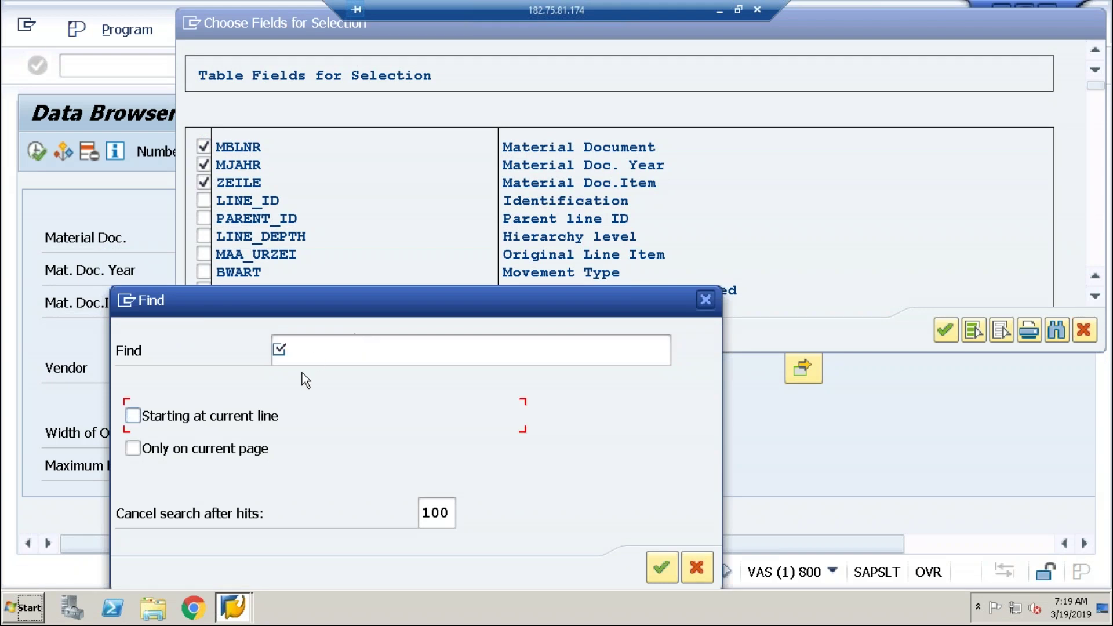
{"action": "left_click", "coordinate": [314, 355]}
{"action": "type", "text": "blk"}
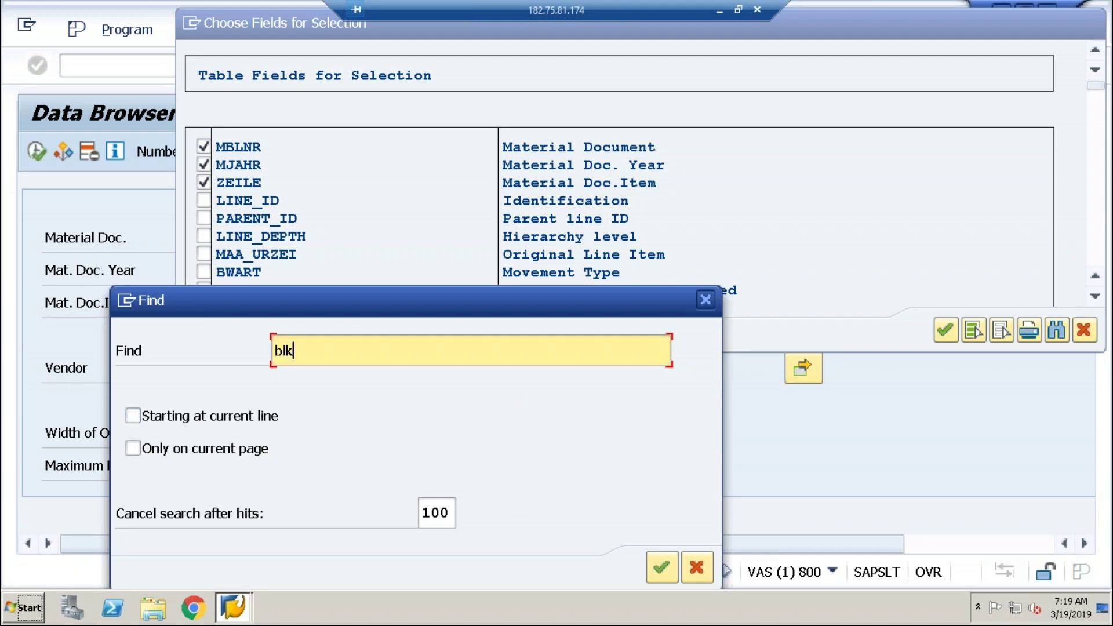
{"action": "key", "text": "Return"}
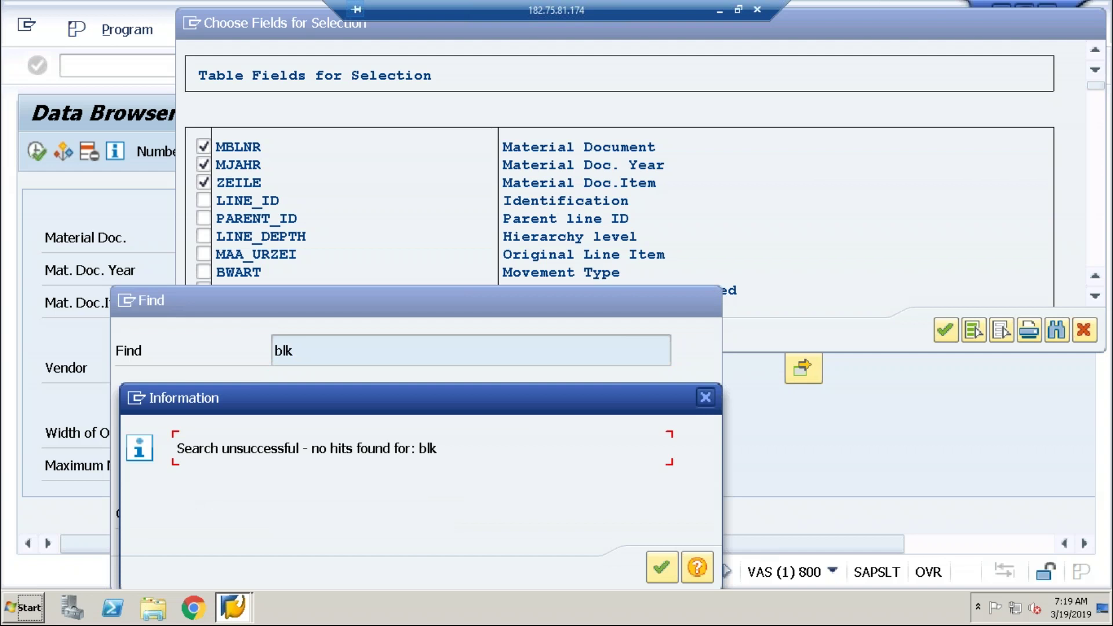
{"action": "left_click", "coordinate": [706, 398]}
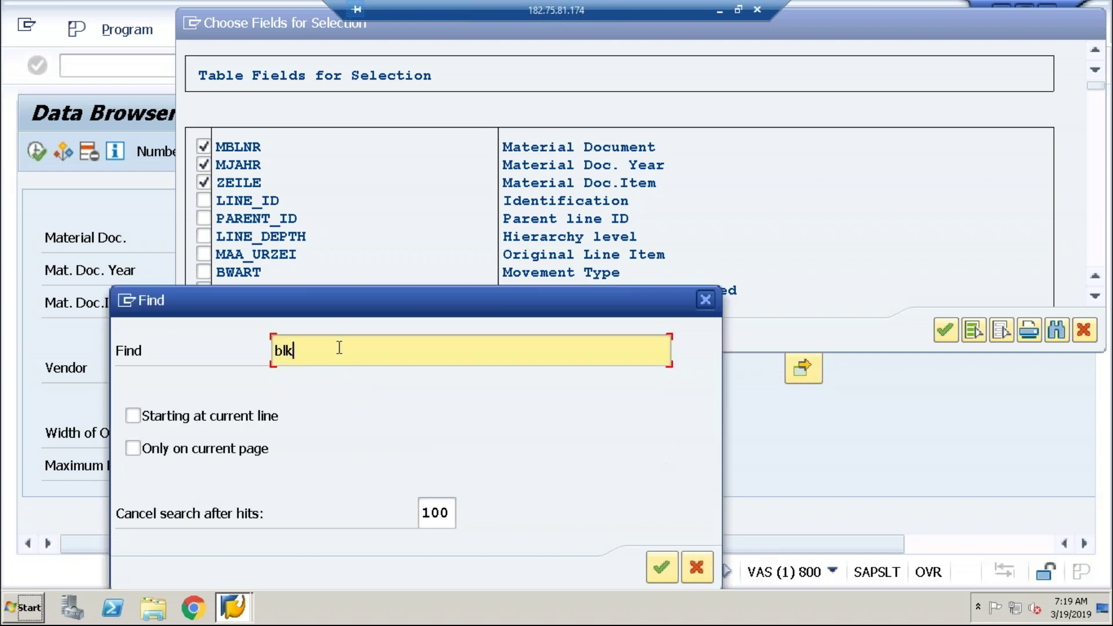
Search the MSEG selection field list for "block" and close the search
{"action": "key", "text": "BackSpace"}
{"action": "key", "text": "BackSpace"}
{"action": "type", "text": "lock"}
{"action": "key", "text": "Return"}
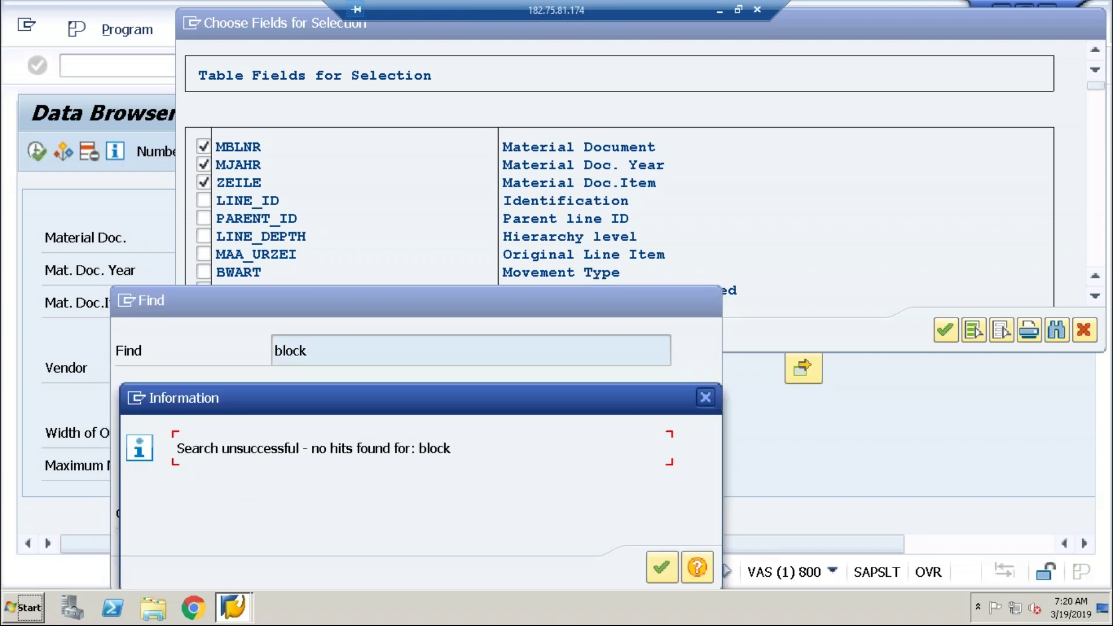
{"action": "left_click", "coordinate": [705, 401]}
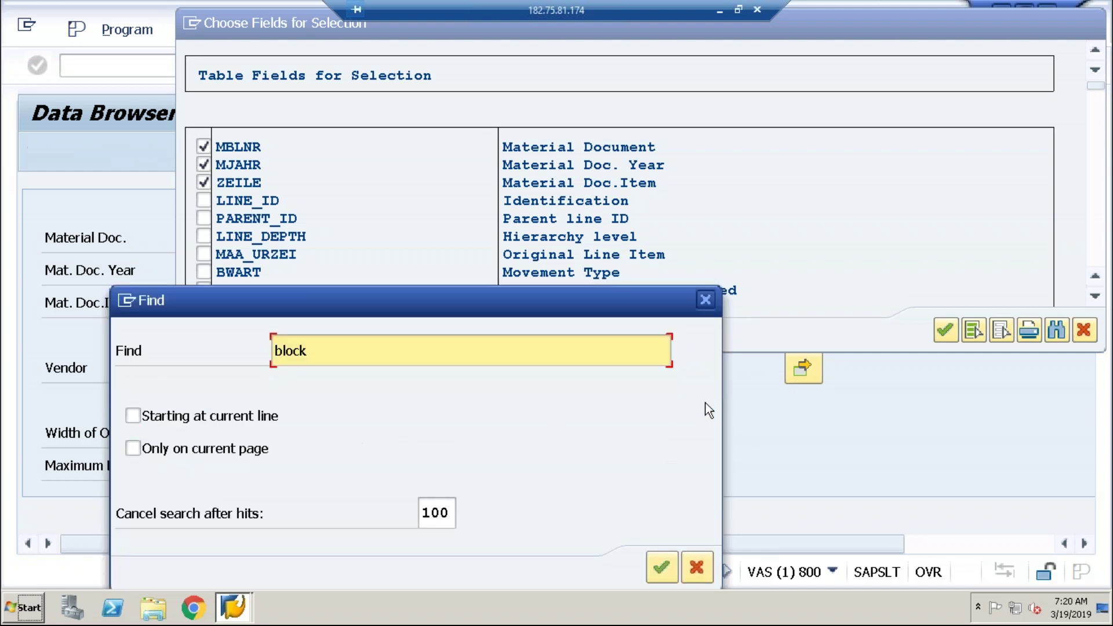
{"action": "left_click", "coordinate": [705, 299]}
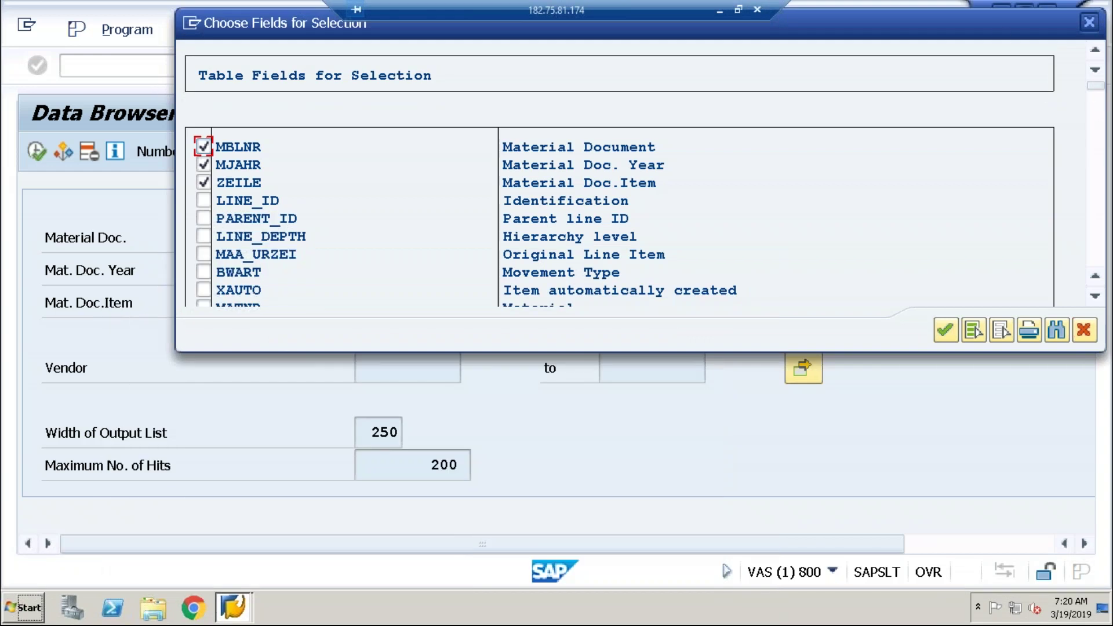
Look through the MSEG selection field list for a blocking indicator, and close it without changing the selected fields
{"action": "left_click", "coordinate": [1095, 297]}
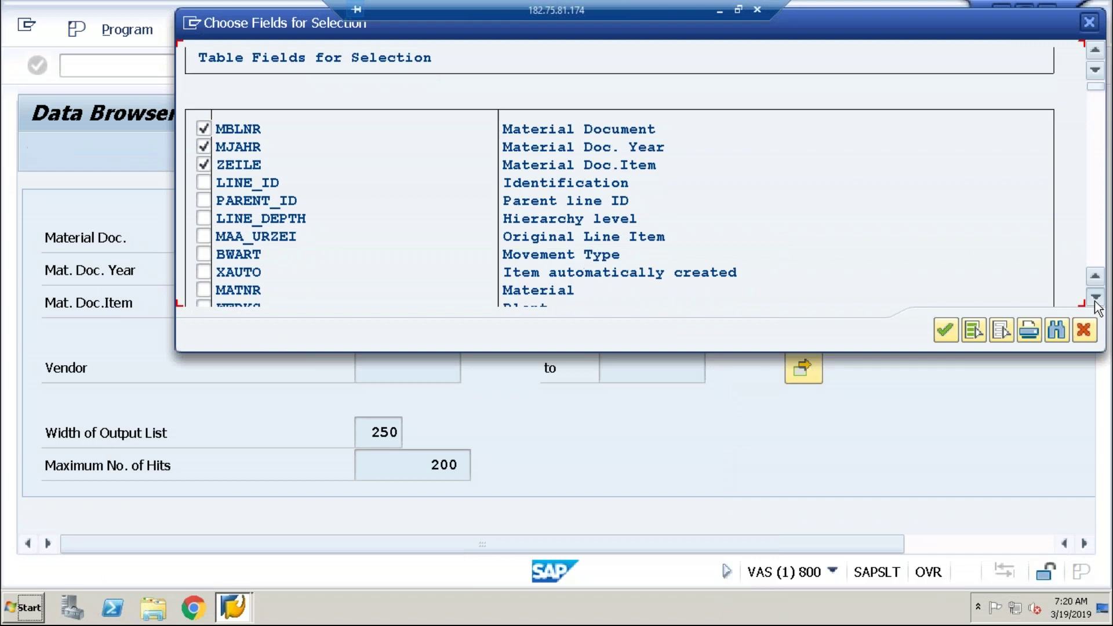
{"action": "left_click", "coordinate": [1095, 297]}
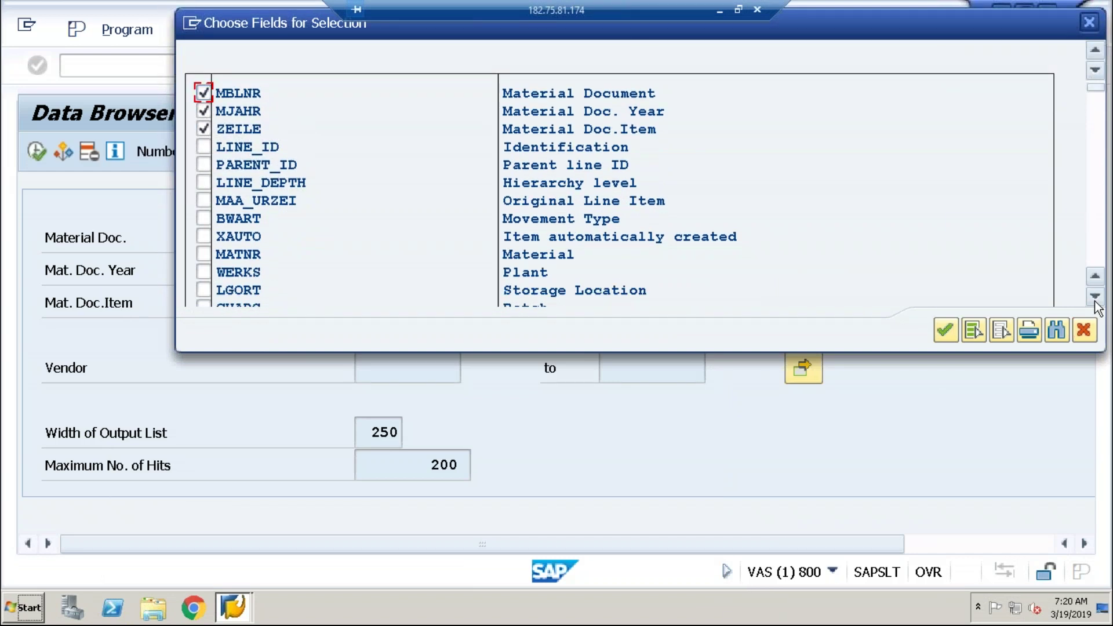
{"action": "left_click", "coordinate": [1097, 249]}
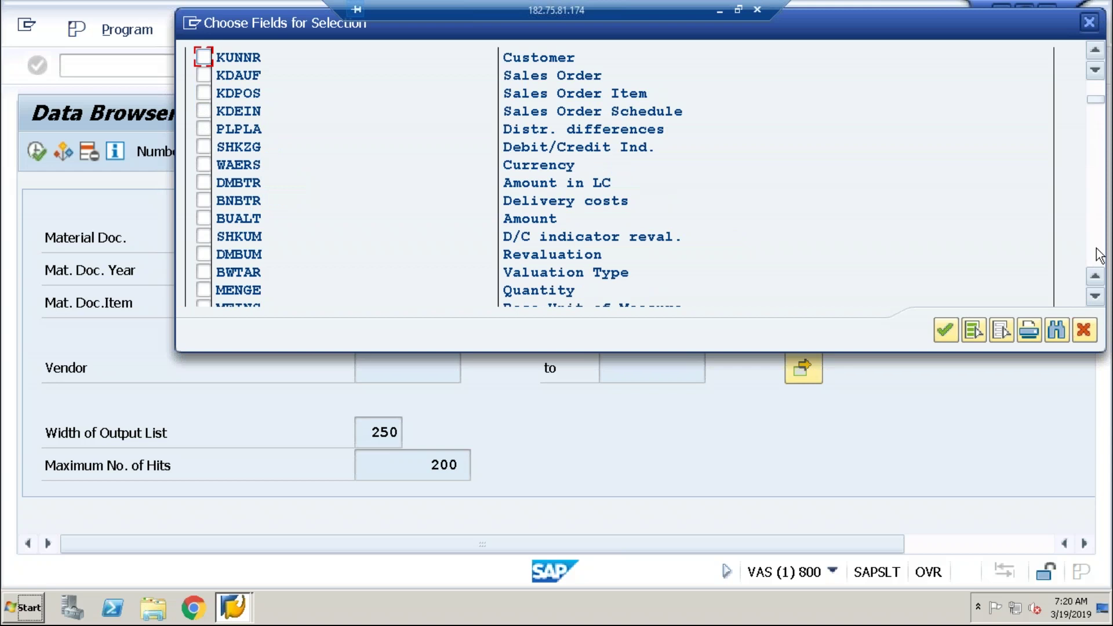
{"action": "left_click", "coordinate": [1097, 249]}
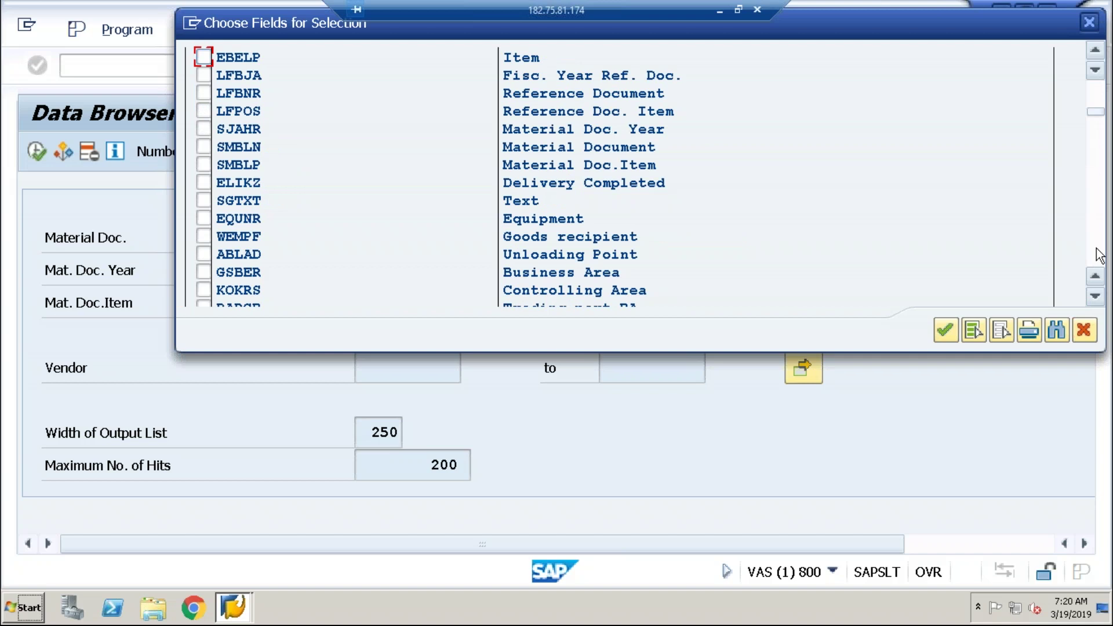
{"action": "left_click", "coordinate": [1097, 249]}
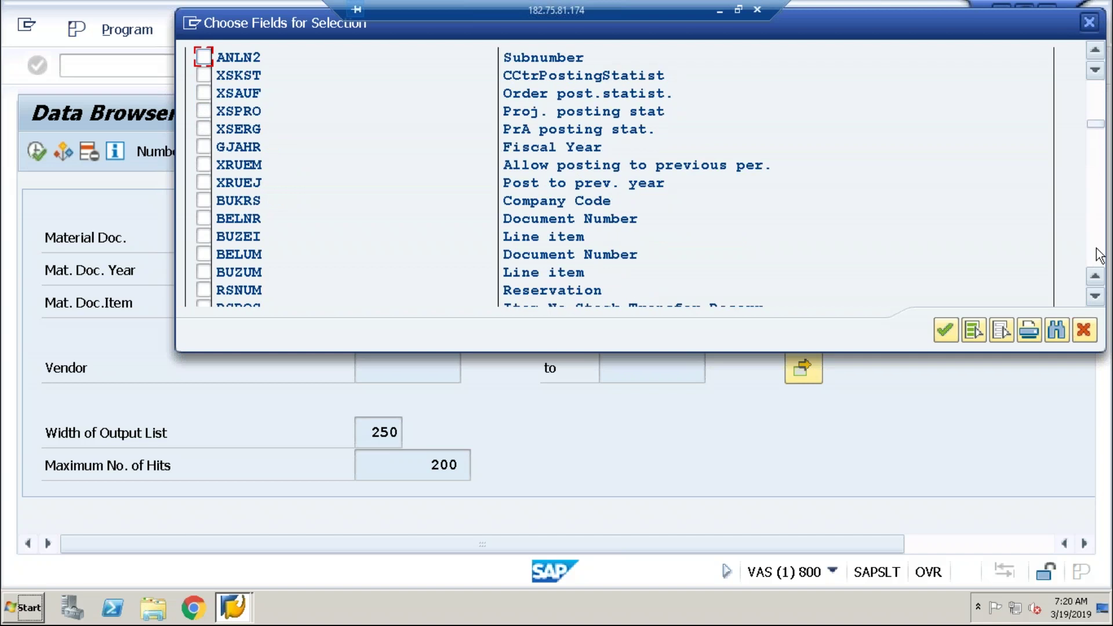
{"action": "left_click", "coordinate": [1096, 249]}
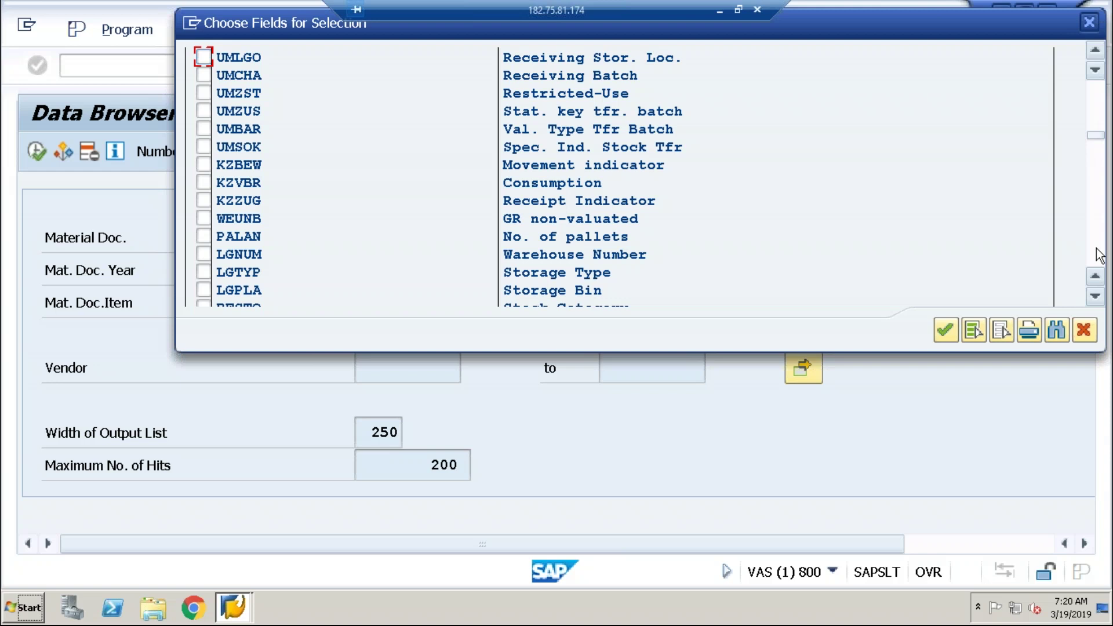
{"action": "left_click", "coordinate": [1096, 249]}
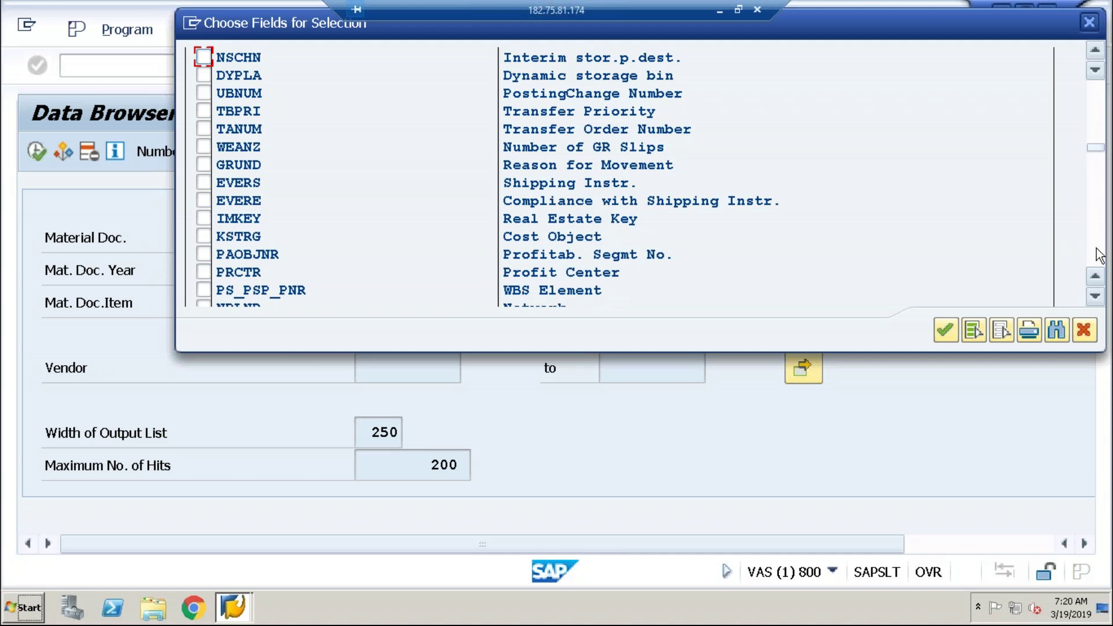
{"action": "left_click", "coordinate": [1098, 250]}
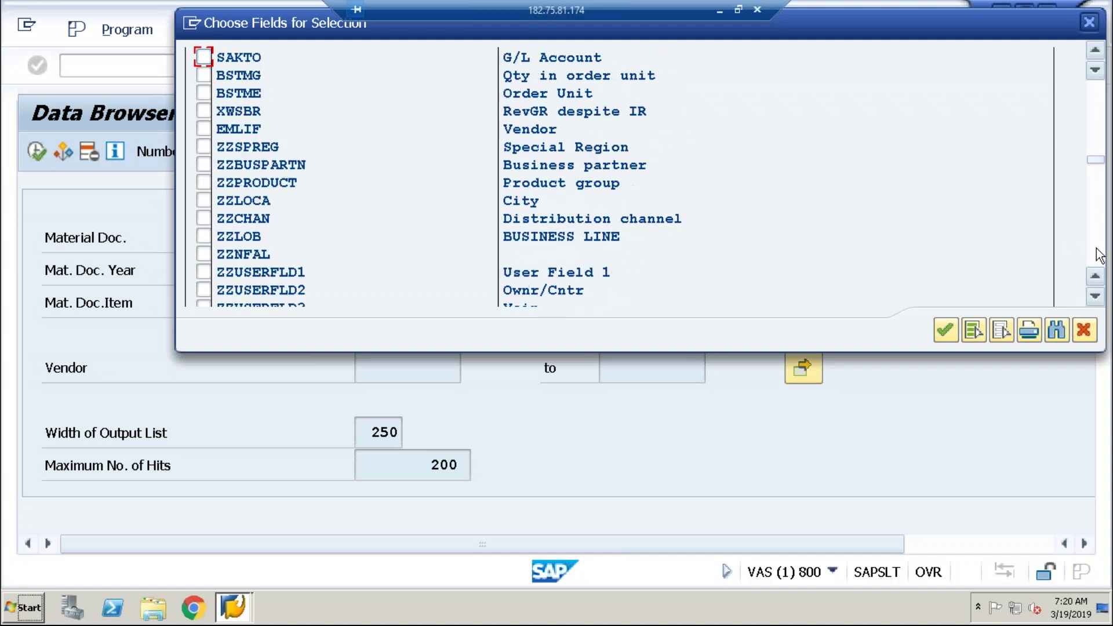
{"action": "left_click", "coordinate": [1098, 253]}
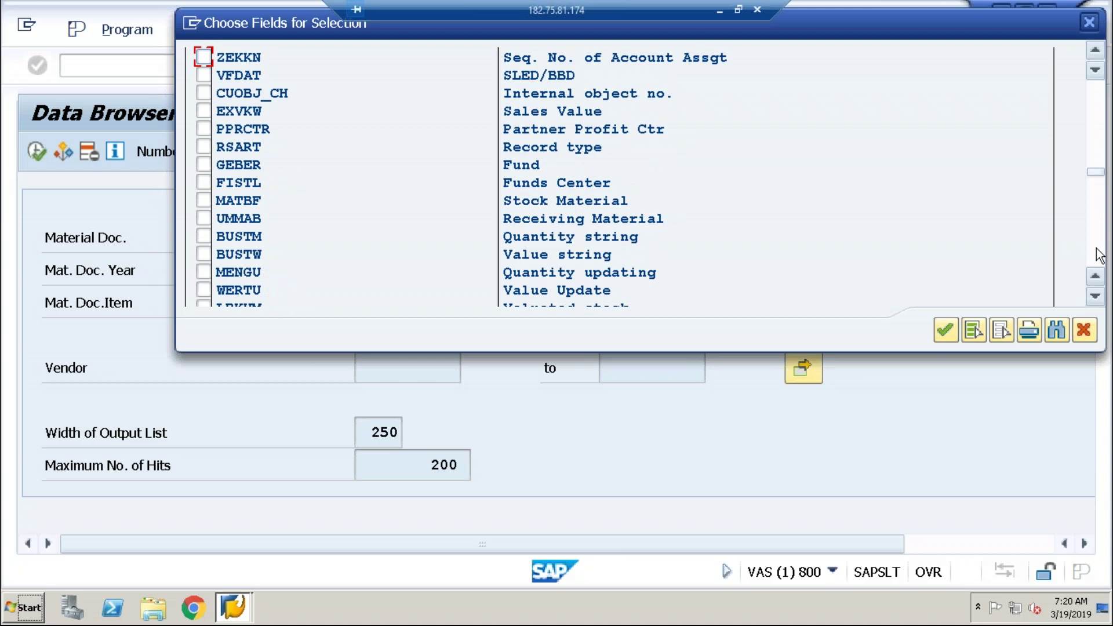
{"action": "left_click", "coordinate": [1089, 23]}
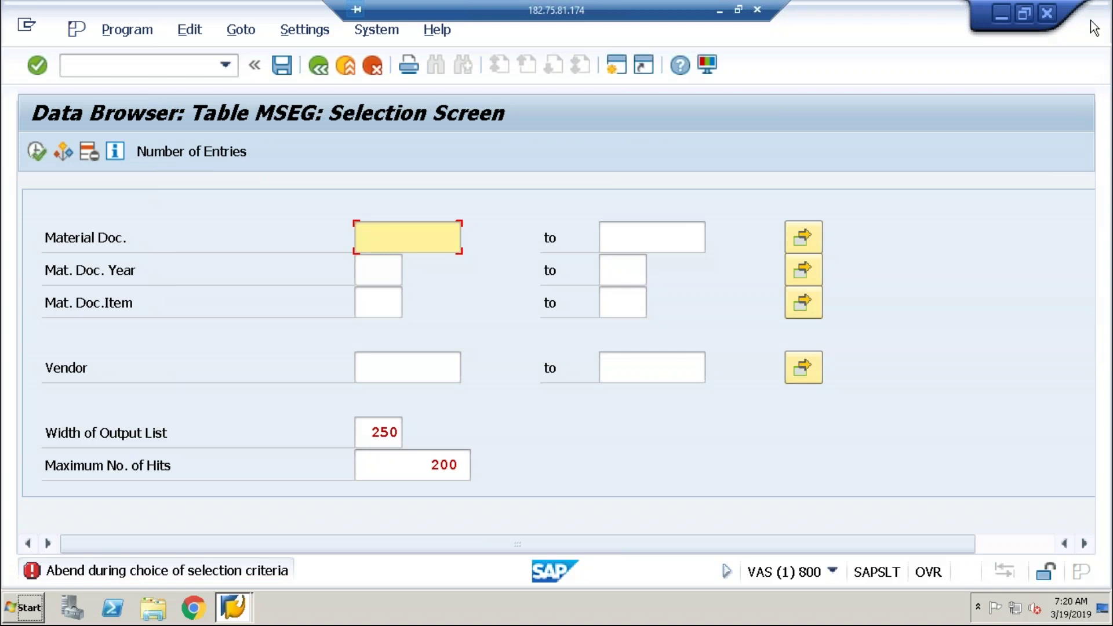
List the MSEG entries without any selection criteria and display the details of the first entry
{"action": "left_click", "coordinate": [39, 155]}
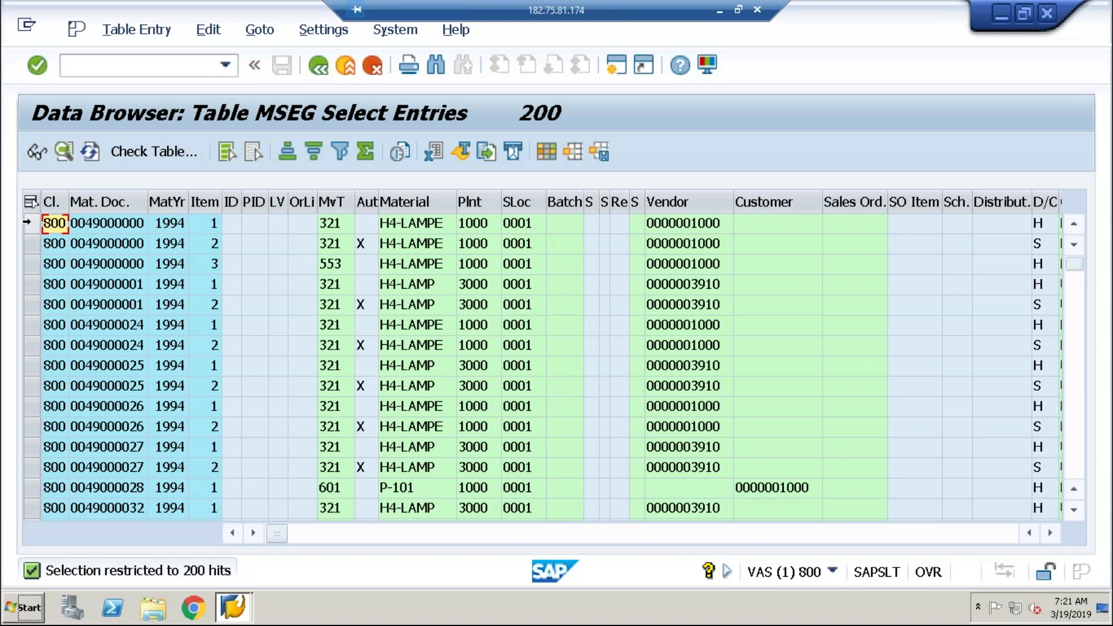
{"action": "left_click", "coordinate": [29, 224]}
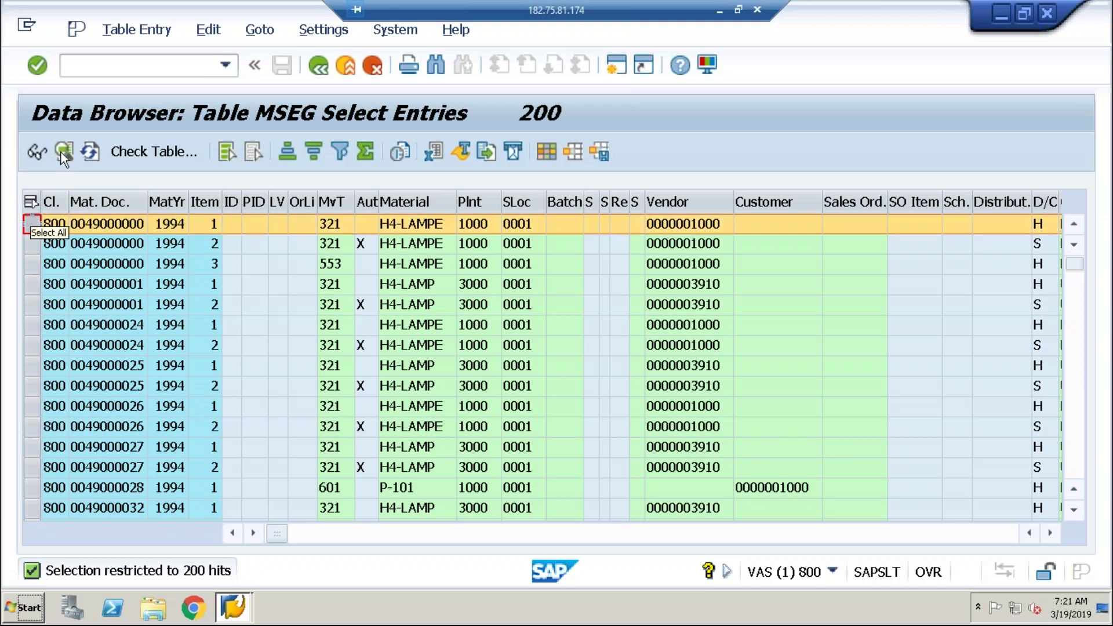
{"action": "left_click", "coordinate": [37, 153]}
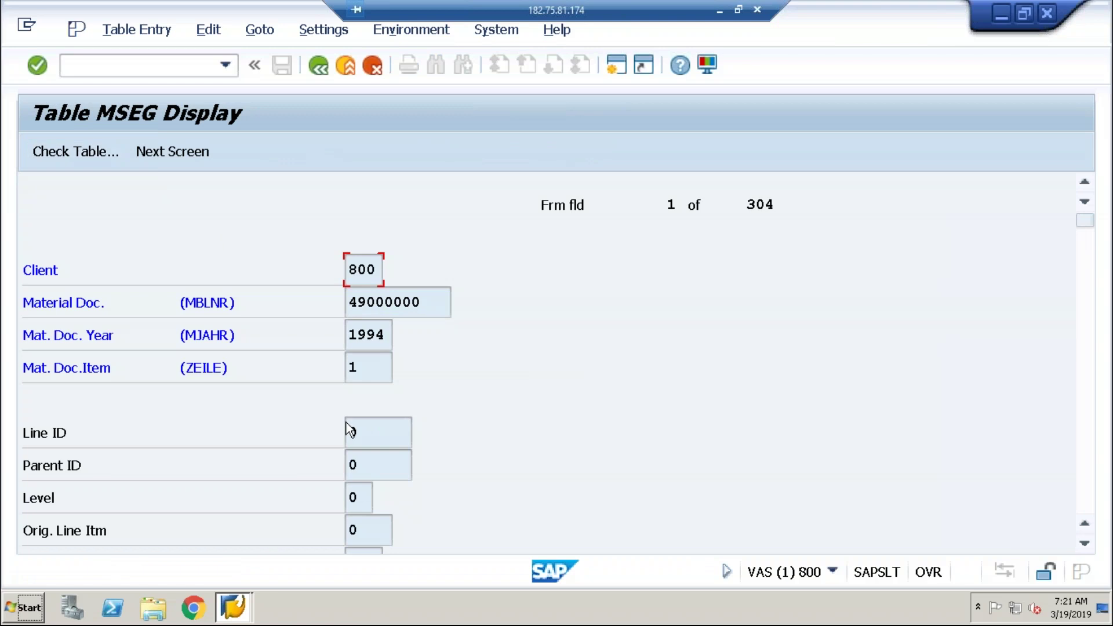
Examine the fields of the first MSEG entry, from the line ID down to the receiving storage location and pallet fields
{"action": "left_click", "coordinate": [388, 432]}
{"action": "scroll", "coordinate": [388, 431], "scroll_direction": "down", "scroll_amount": 5}
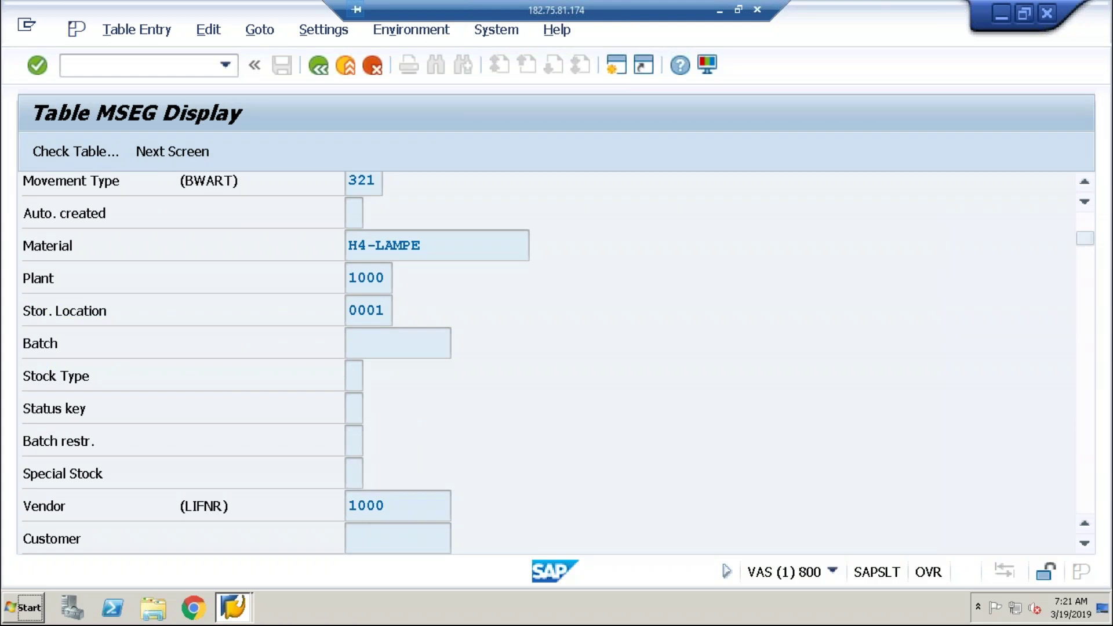
{"action": "scroll", "coordinate": [275, 359], "scroll_direction": "down", "scroll_amount": 5}
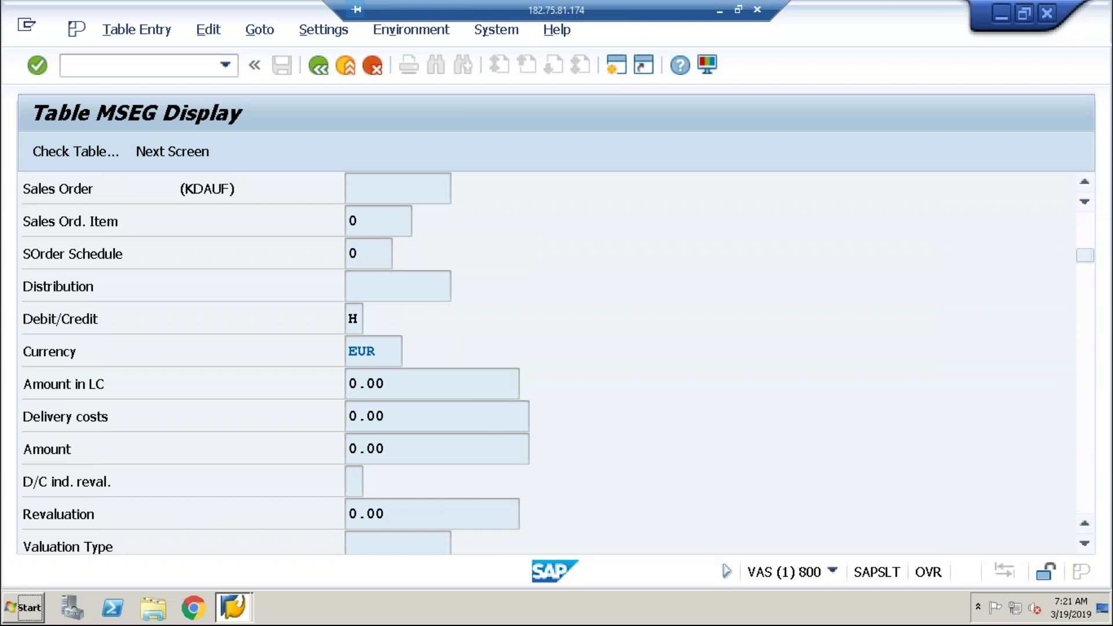
{"action": "scroll", "coordinate": [276, 362], "scroll_direction": "down", "scroll_amount": 5}
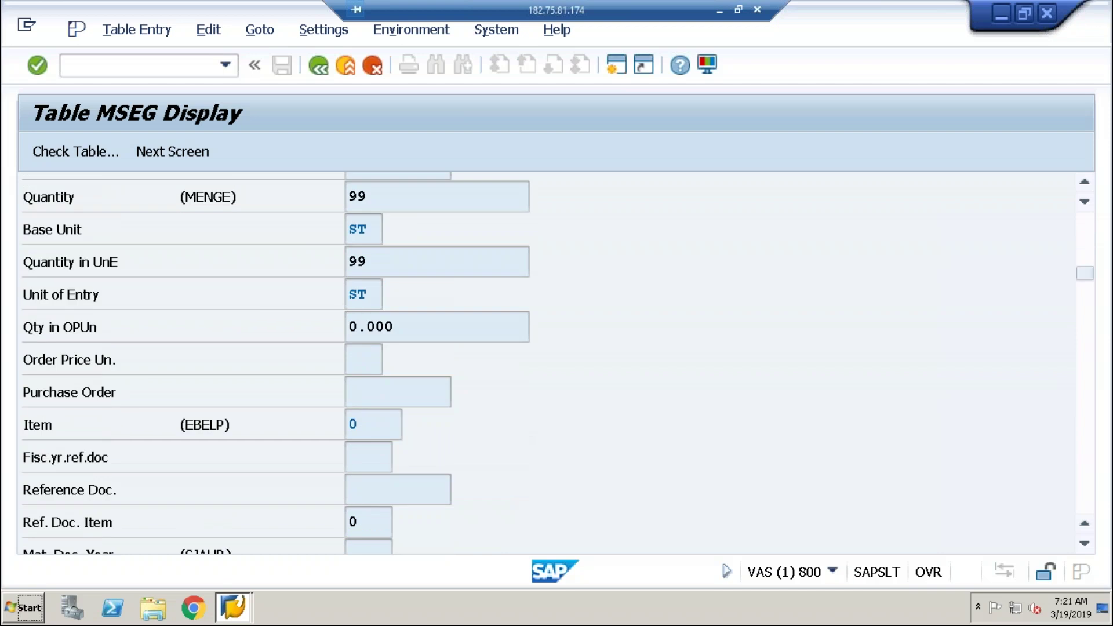
{"action": "scroll", "coordinate": [547, 363], "scroll_direction": "down", "scroll_amount": 5}
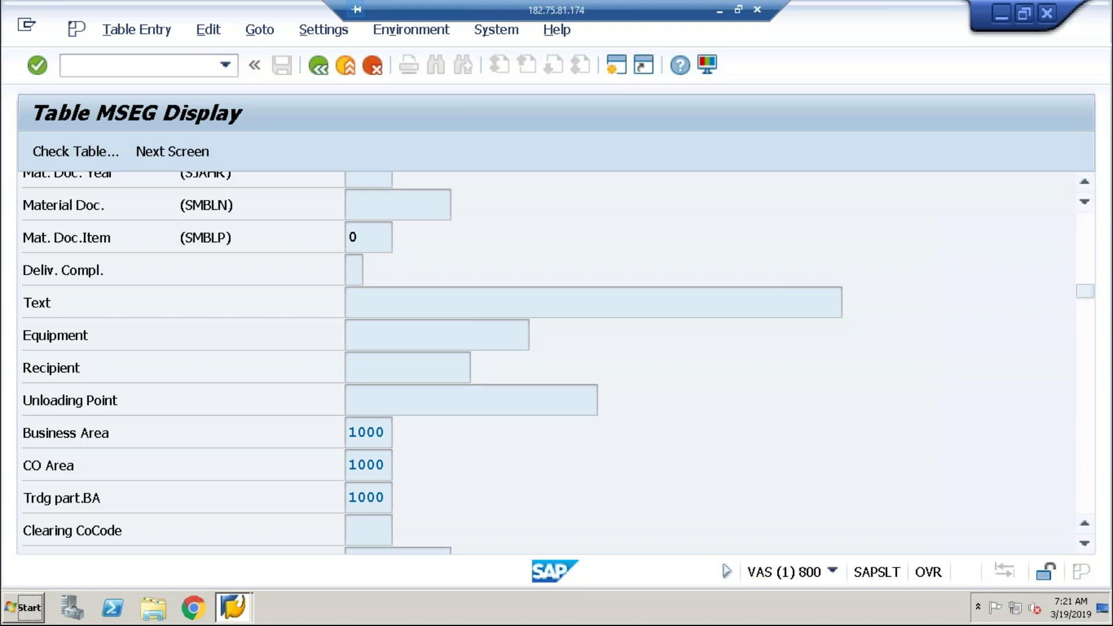
{"action": "scroll", "coordinate": [548, 362], "scroll_direction": "down", "scroll_amount": 5}
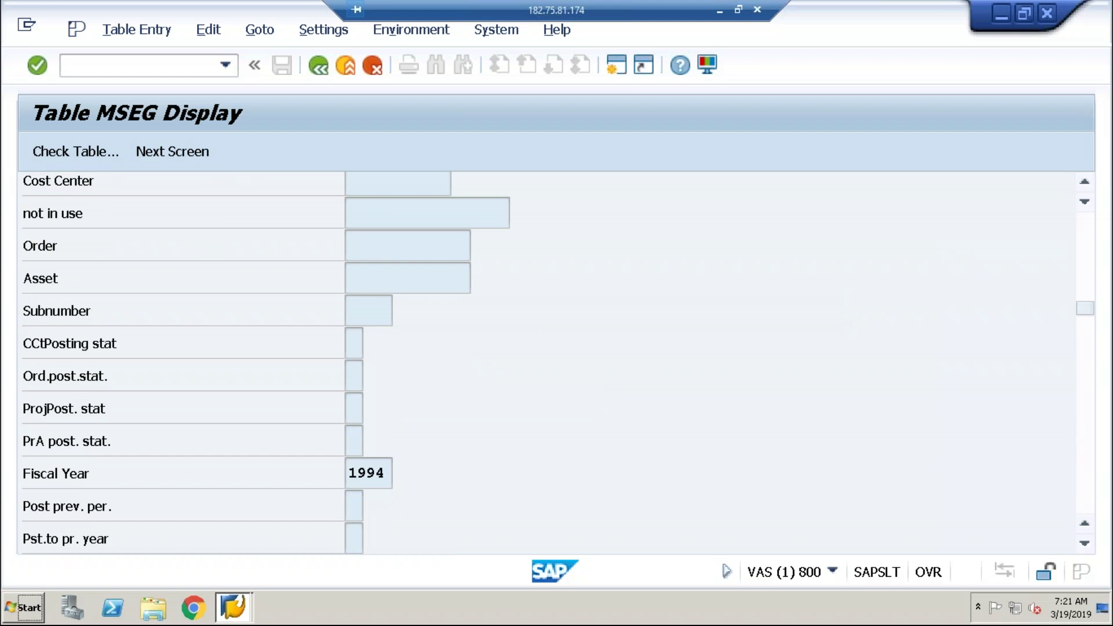
{"action": "scroll", "coordinate": [548, 362], "scroll_direction": "down", "scroll_amount": 5}
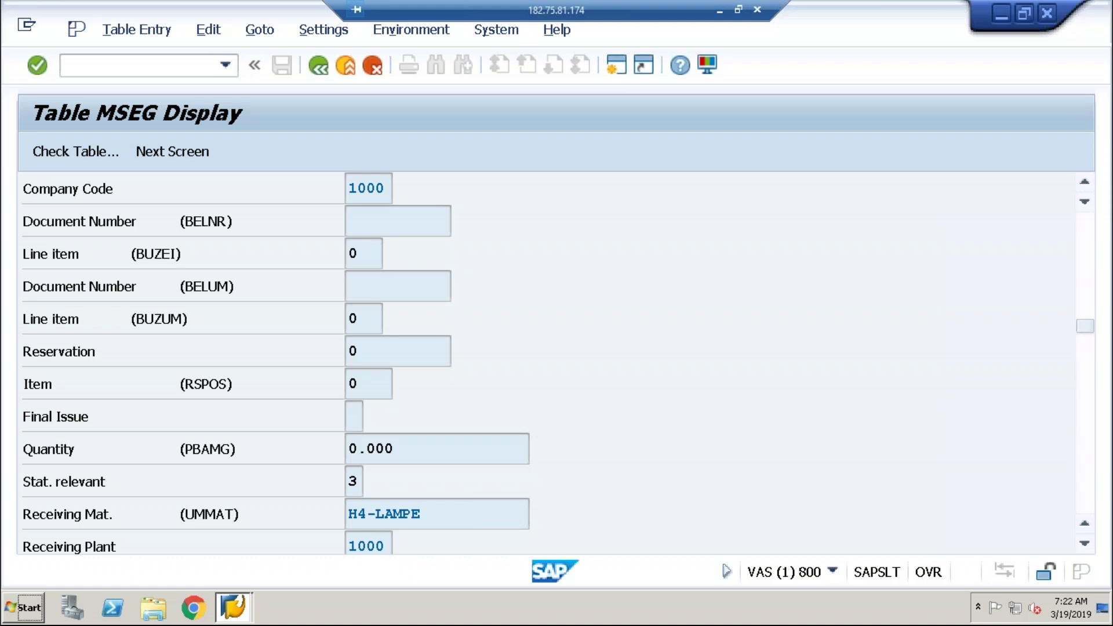
{"action": "scroll", "coordinate": [545, 362], "scroll_direction": "down", "scroll_amount": 4}
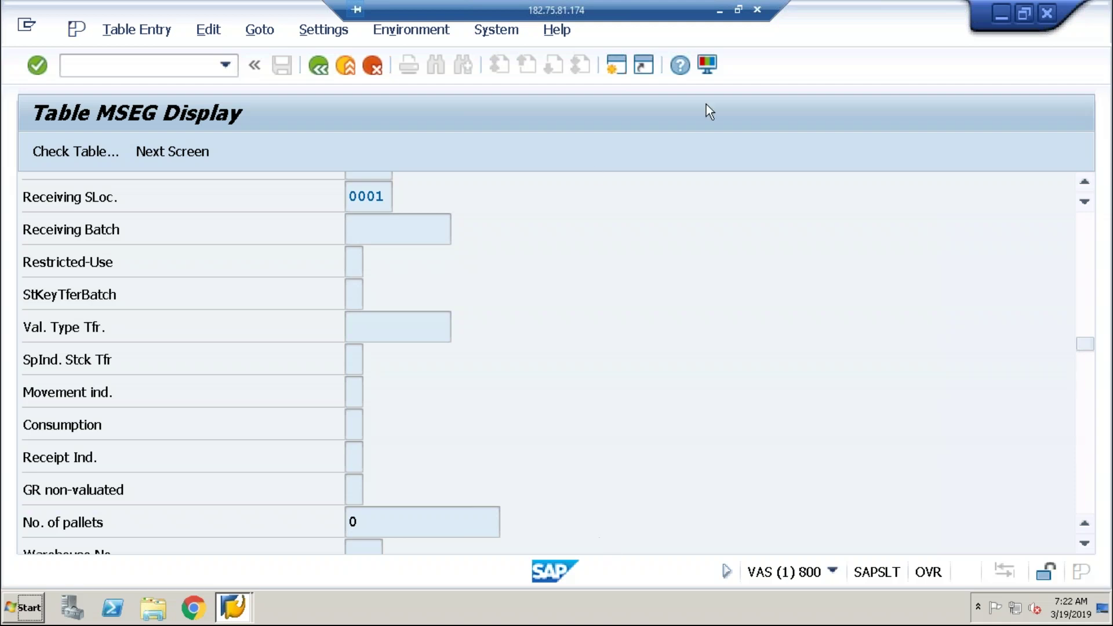
Switch back to the Notepad notes and place the cursor at the end of the "3. ISEG,MKOL,MSEG,MSLB,MSSL and RKPF" line
{"action": "left_click", "coordinate": [720, 12]}
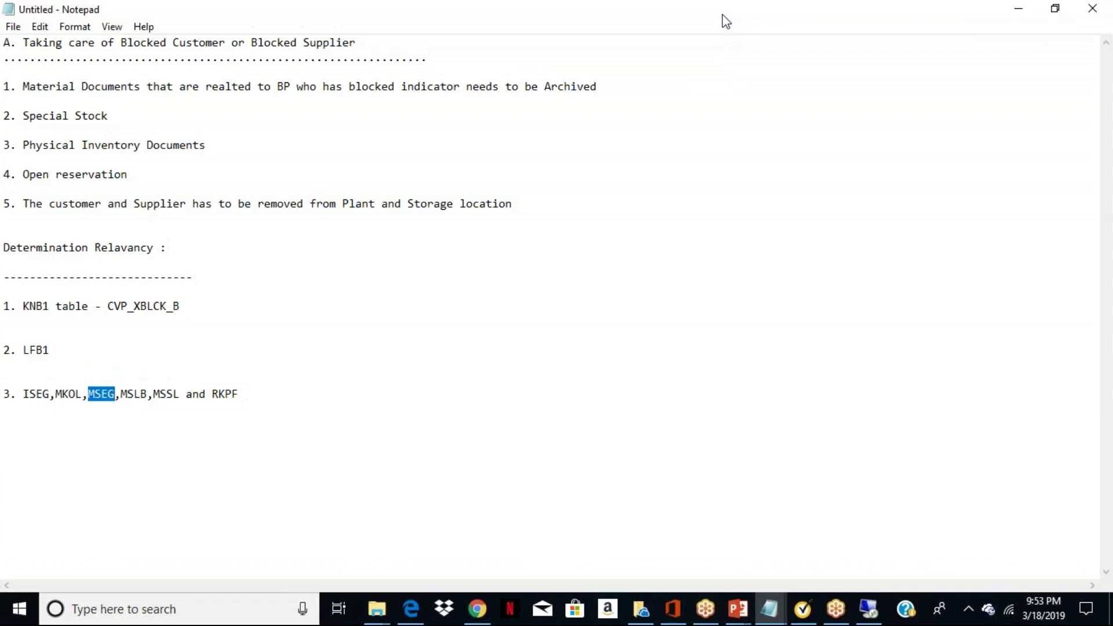
{"action": "left_click", "coordinate": [770, 609]}
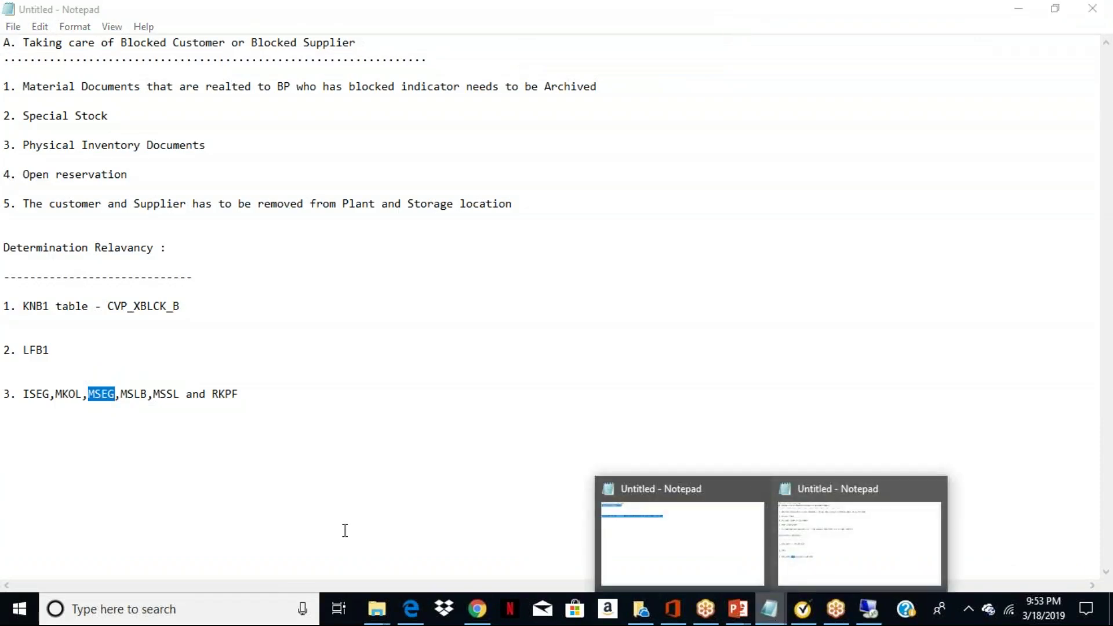
{"action": "left_click", "coordinate": [257, 385]}
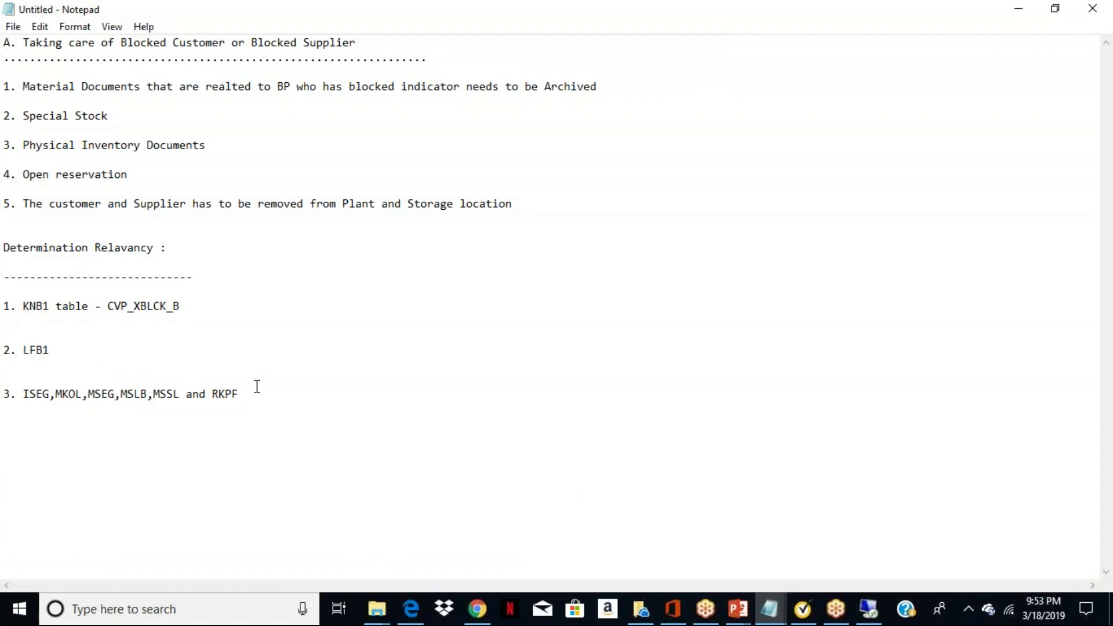
Start a new line below the table list with "MIGO -" and the transaction codes MB01, MB02, MB03, MB04, MB0A and MB1B
{"action": "left_click", "coordinate": [271, 396]}
{"action": "key", "text": "Return"}
{"action": "key", "text": "Return"}
{"action": "type", "text": "MIGO -"}
{"action": "left_click", "coordinate": [1097, 412]}
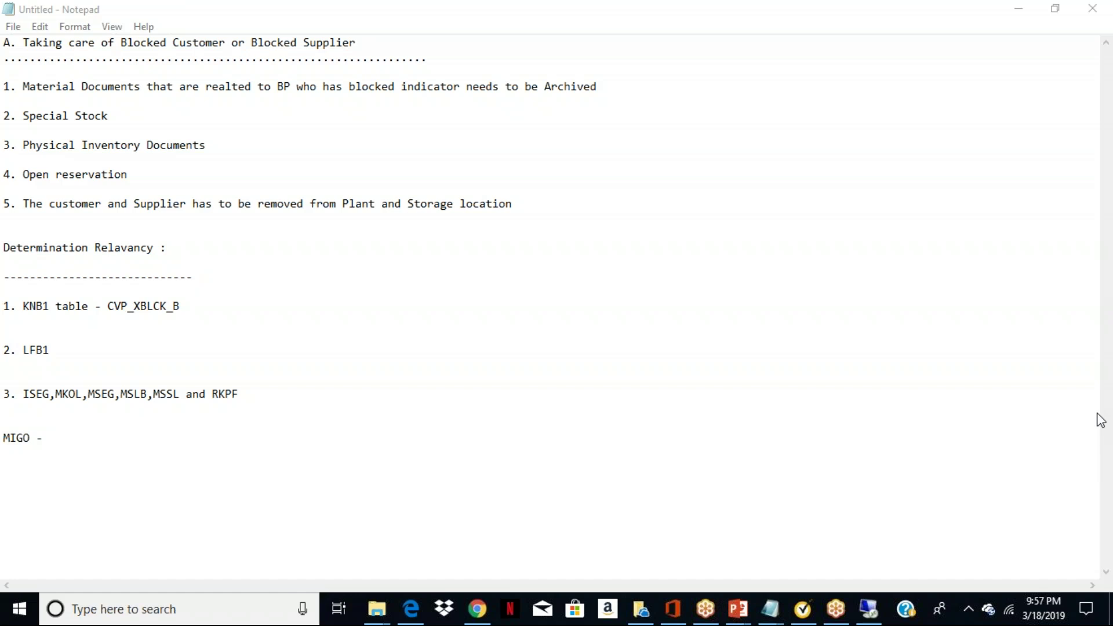
{"action": "left_click", "coordinate": [28, 466]}
{"action": "type", "text": "MB01,"}
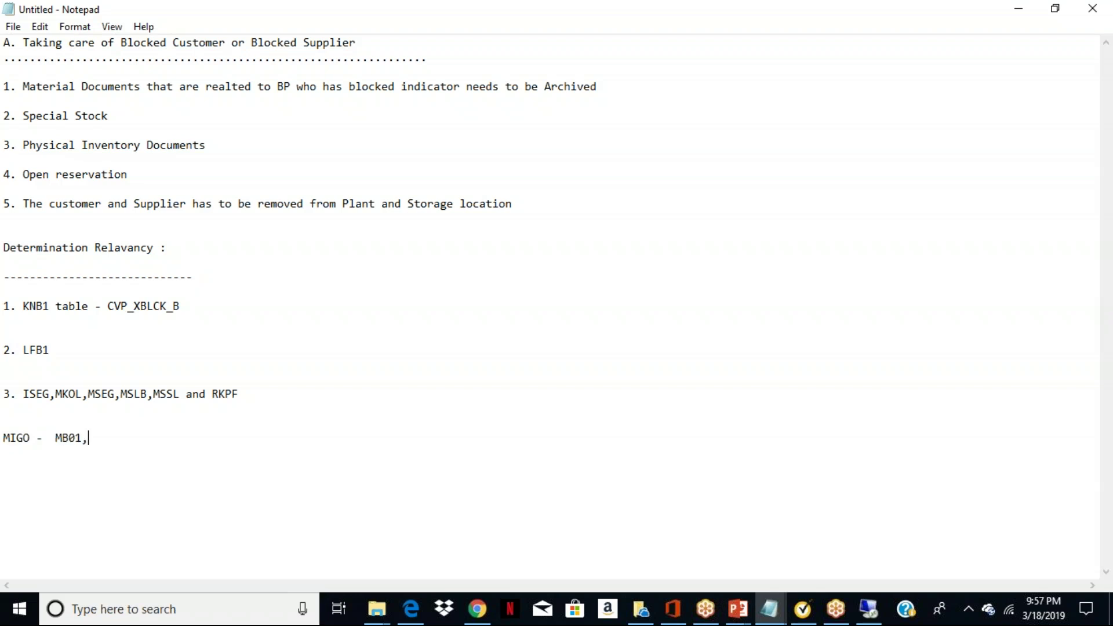
{"action": "type", "text": " MB02,MB03,MB04, M"}
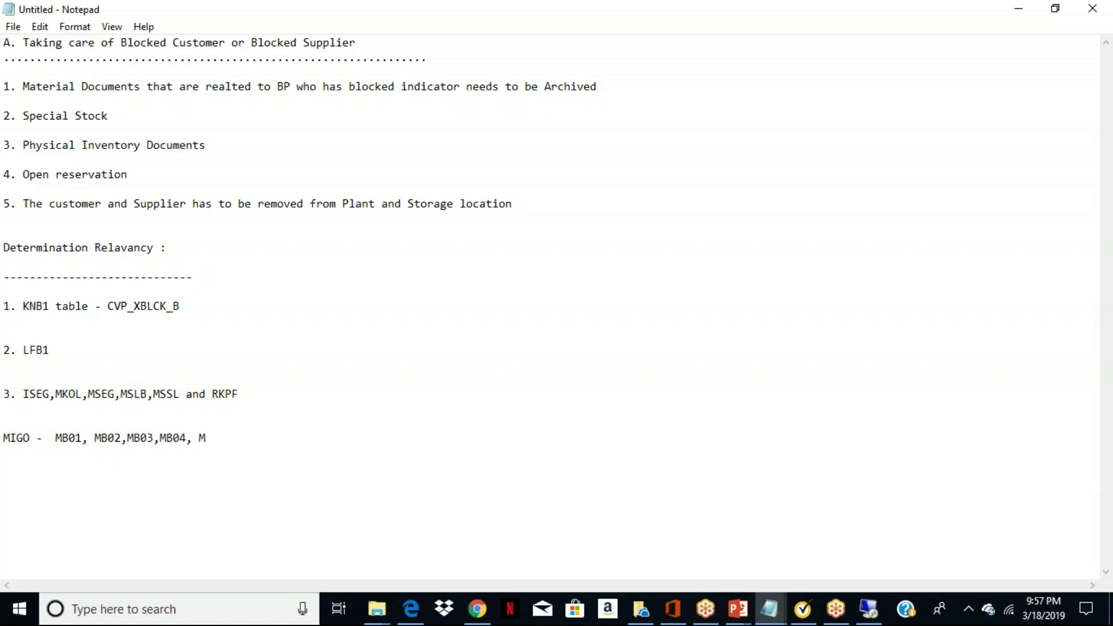
{"action": "type", "text": "B0A, MB1B,MB1B"}
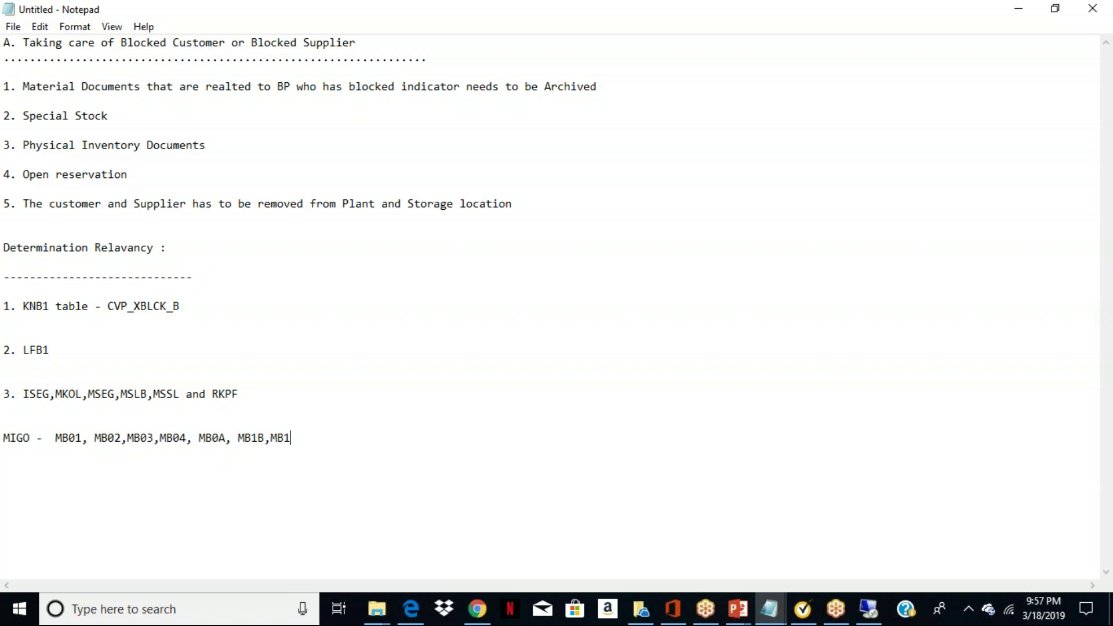
Complete the MIGO line with the transaction codes "MB1A,MB1C and MBST"
{"action": "key", "text": "BackSpace"}
{"action": "key", "text": "BackSpace"}
{"action": "type", "text": "1A"}
{"action": "type", "text": ",MB"}
{"action": "type", "text": "1C"}
{"action": "type", "text": ","}
{"action": "type", "text": "MBST"}
{"action": "key", "text": "BackSpace"}
{"action": "key", "text": "BackSpace"}
{"action": "key", "text": "BackSpace"}
{"action": "key", "text": "BackSpace"}
{"action": "key", "text": "BackSpace"}
{"action": "type", "text": "and MBST"}
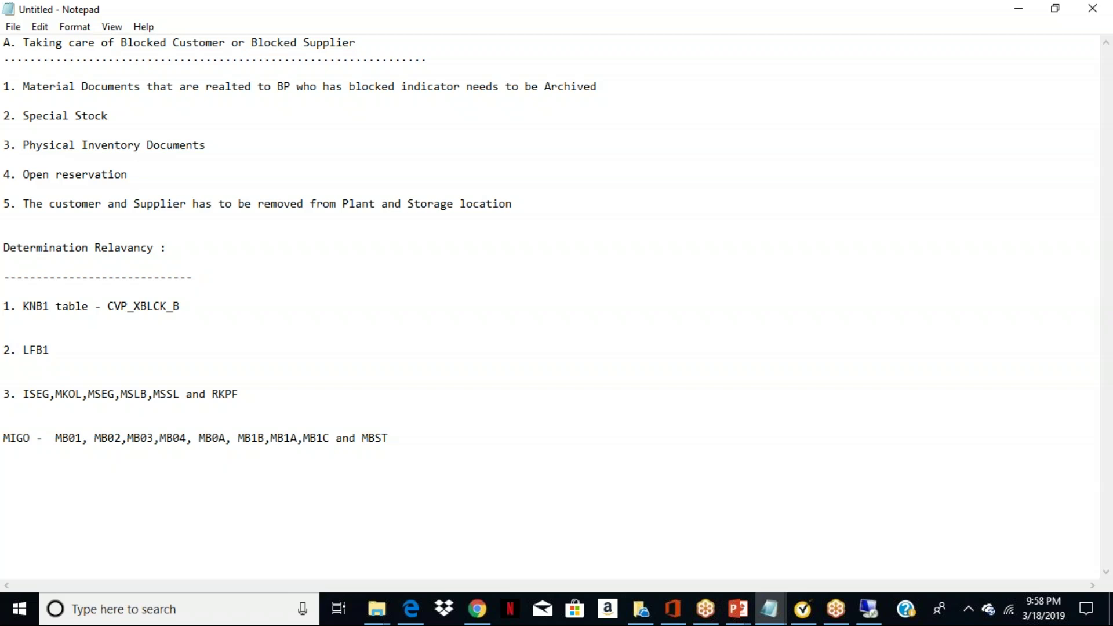
Add a second line of transaction codes below the MIGO line: "MB31,MBNL,MBRL,MBSF,MBSL and MBBM"
{"action": "key", "text": "Return"}
{"action": "key", "text": "Return"}
{"action": "type", "text": "MB31,MBNL,MBRL,"}
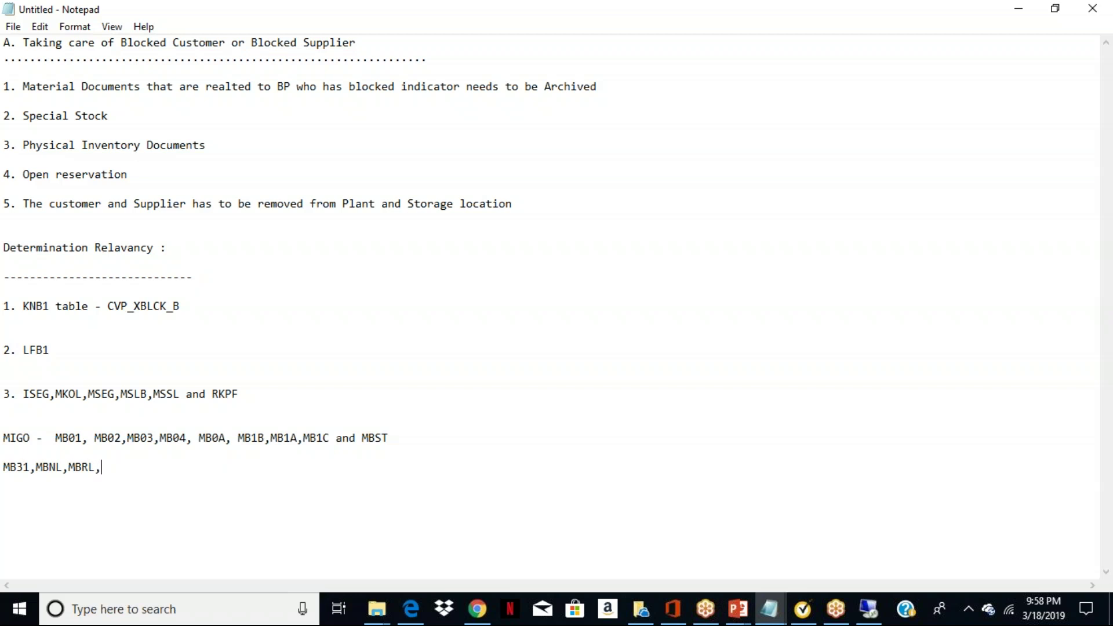
{"action": "type", "text": "MBSF,MBSL and MBBM"}
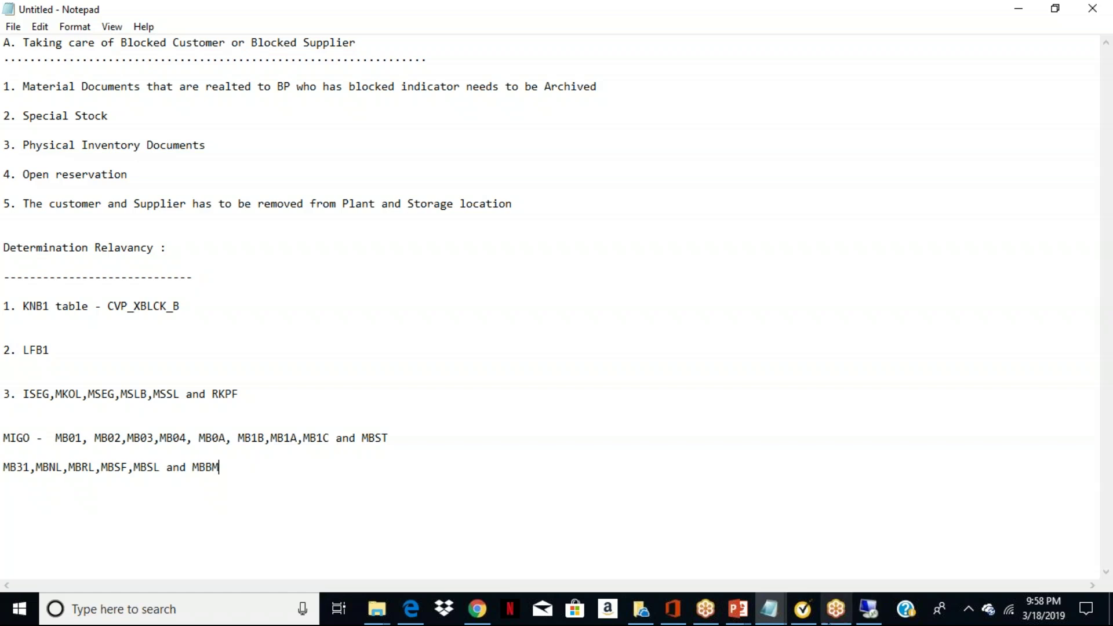
Switch to the remote SAP session and open transaction MB1C for other goods receipts
{"action": "left_click", "coordinate": [867, 615]}
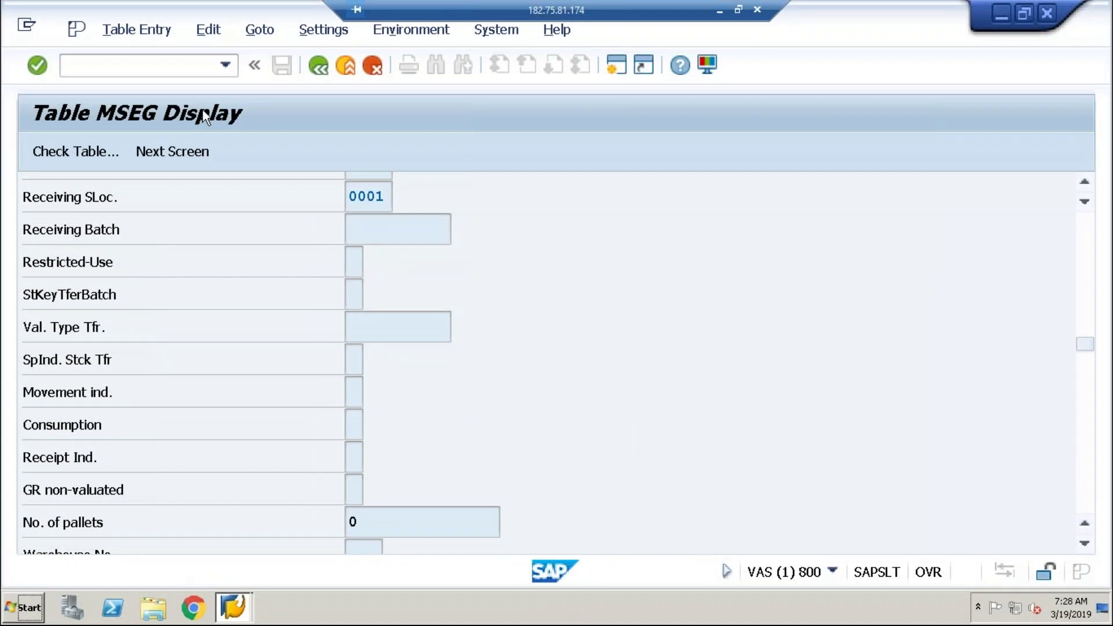
{"action": "left_click", "coordinate": [125, 68]}
{"action": "type", "text": "/nmb1c"}
{"action": "key", "text": "Return"}
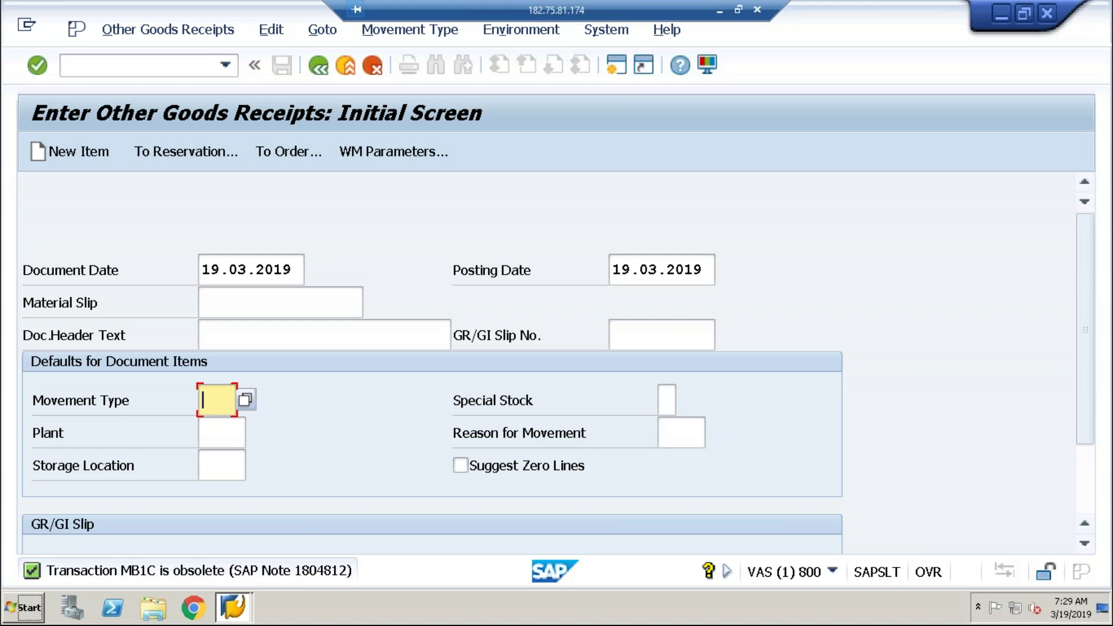
Open transaction MB01 for goods receipts against purchase orders, followed by MB02 for changing material documents
{"action": "left_click", "coordinate": [124, 68]}
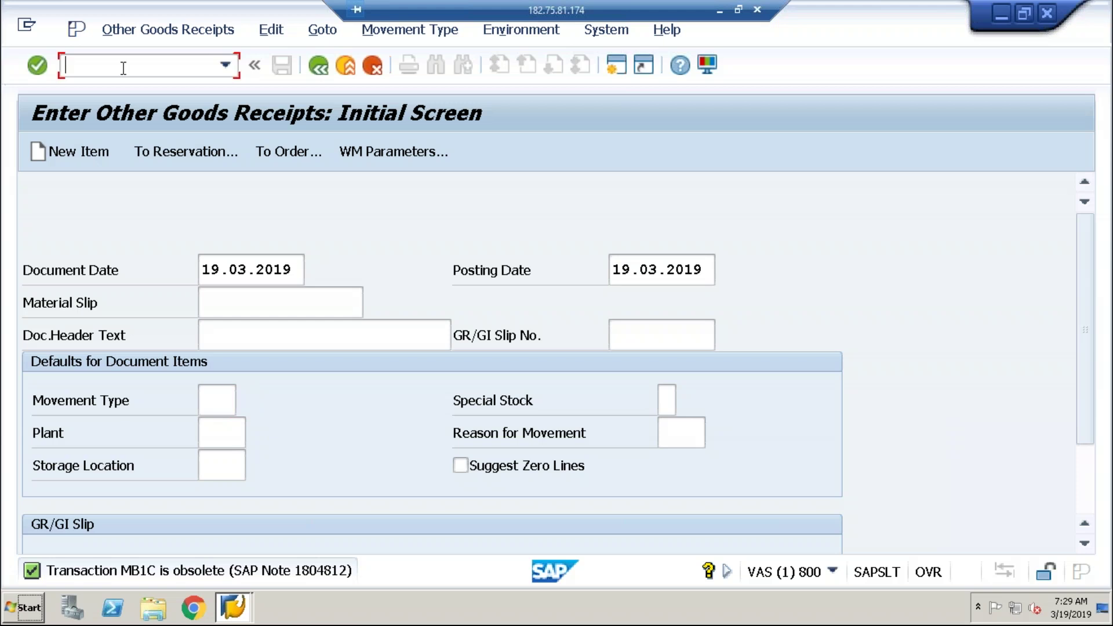
{"action": "type", "text": "/nMb01"}
{"action": "key", "text": "Return"}
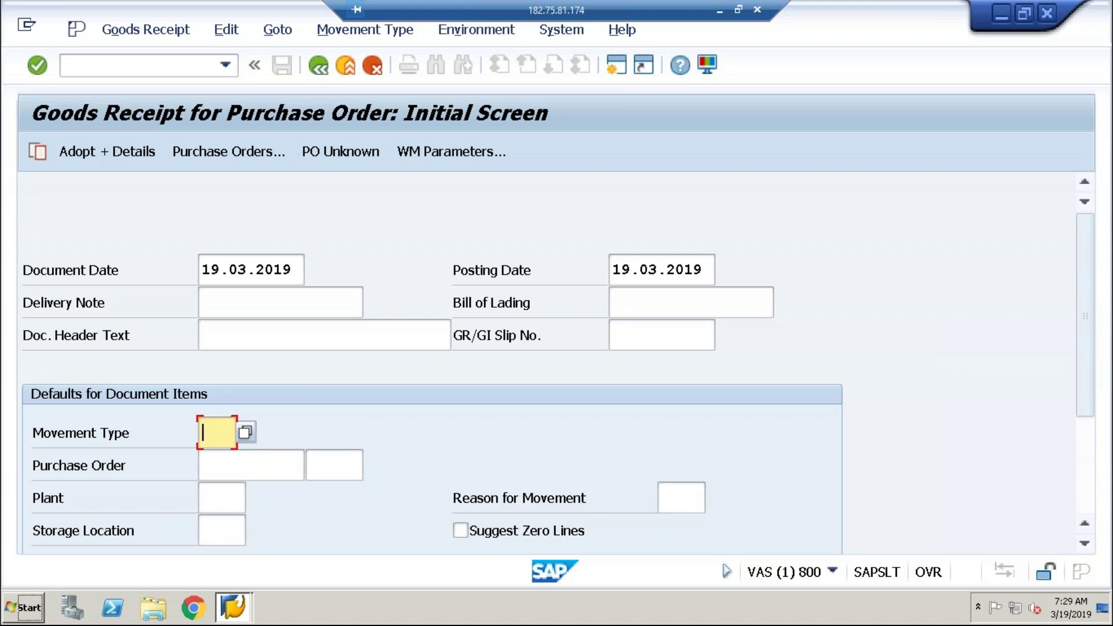
{"action": "left_click", "coordinate": [116, 65]}
{"action": "type", "text": "/nmb02"}
{"action": "key", "text": "Return"}
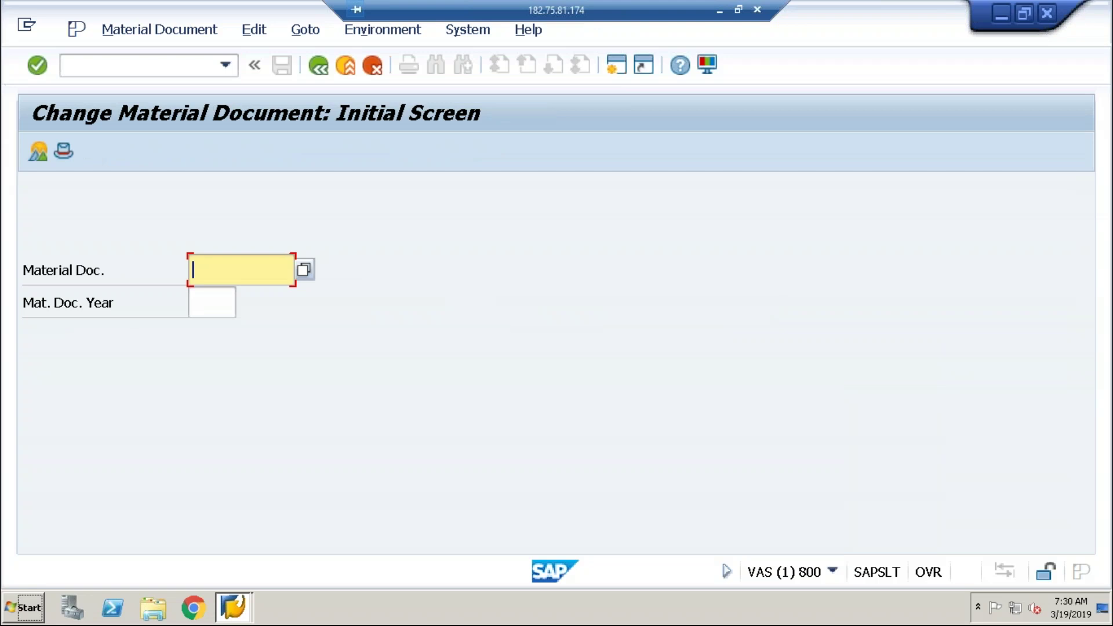
Open transaction MB03 for displaying material documents
{"action": "left_click", "coordinate": [133, 65]}
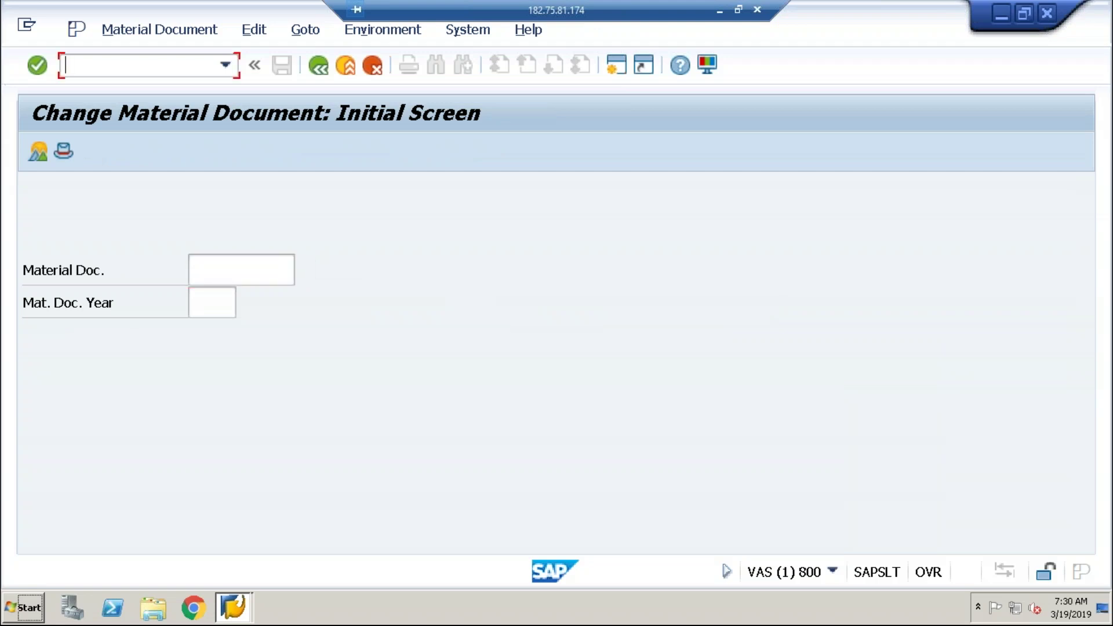
{"action": "type", "text": "/nmb0"}
{"action": "key", "text": "Return"}
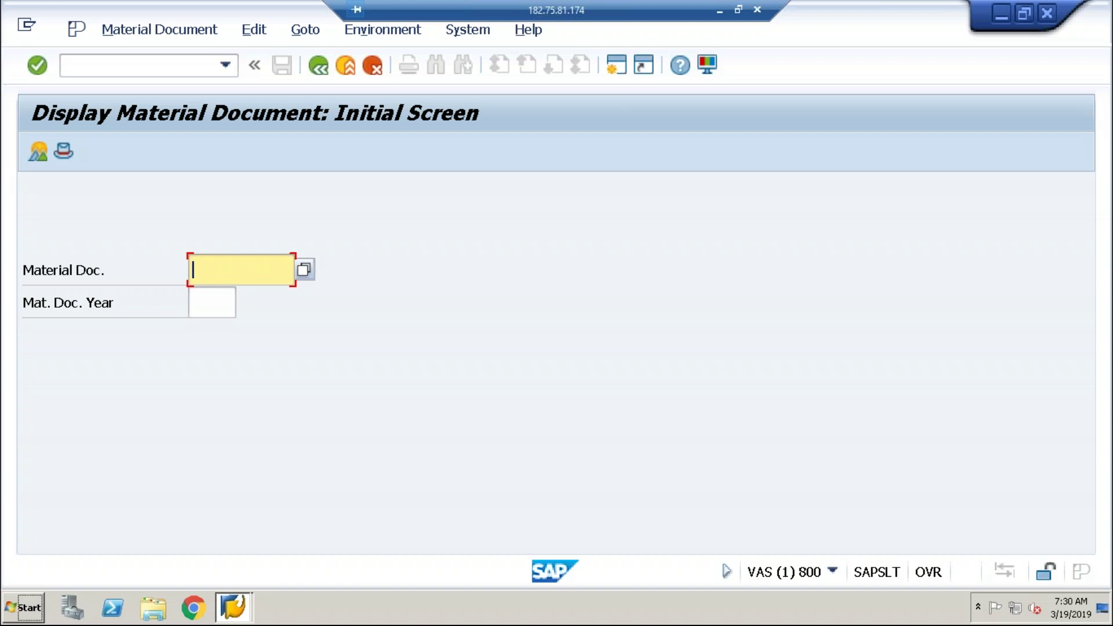
Open the material document search, try to run it without criteria, review its data source options, and return to the initial screen
{"action": "left_click", "coordinate": [302, 274]}
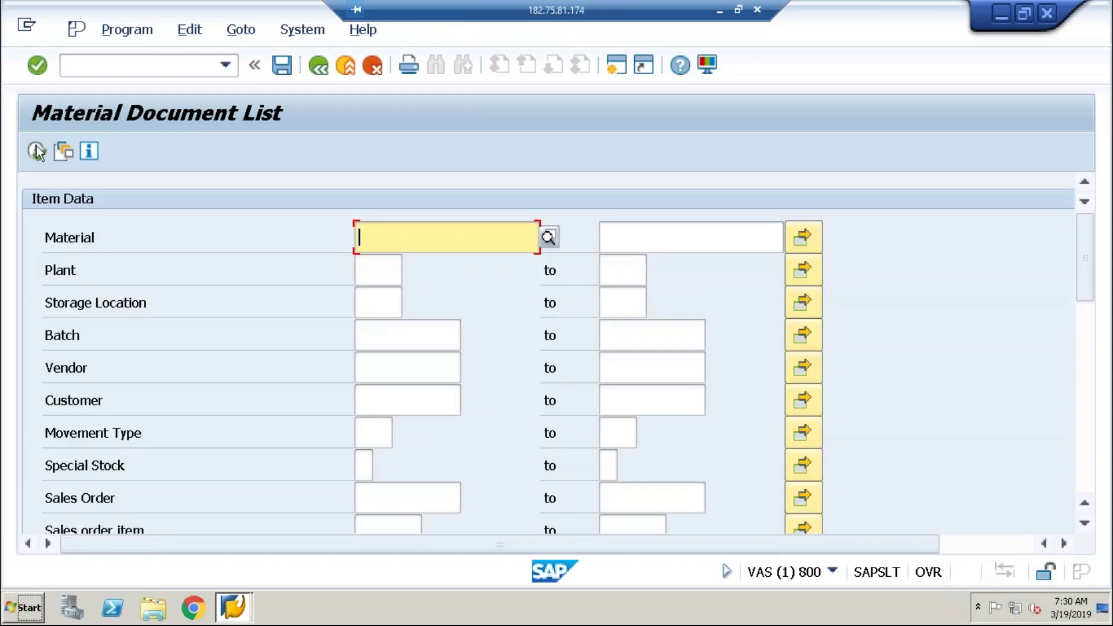
{"action": "left_click", "coordinate": [37, 149]}
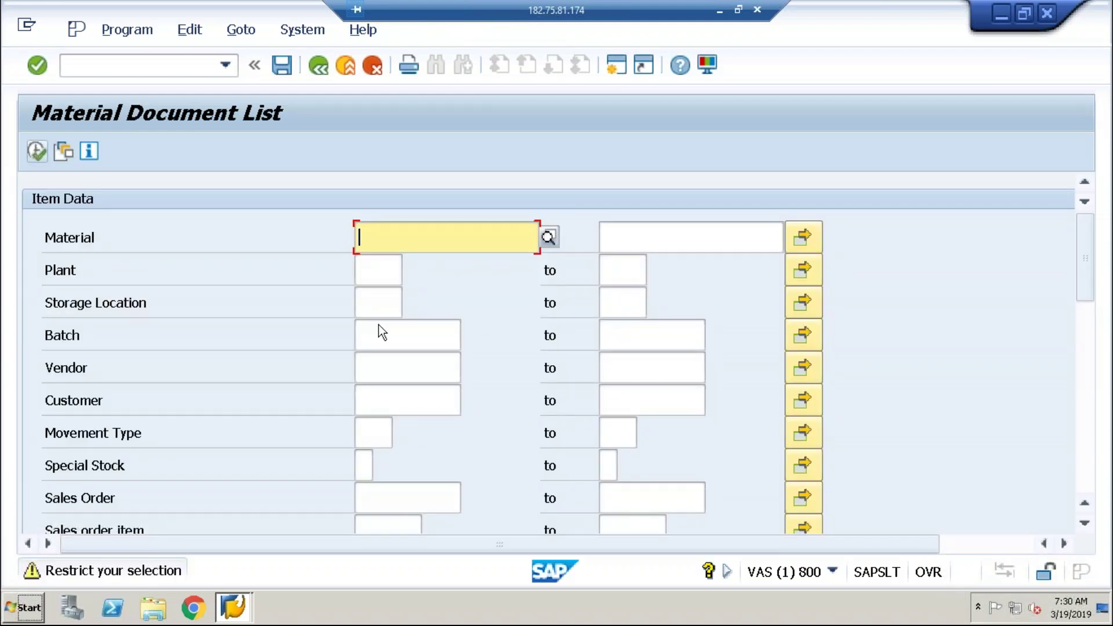
{"action": "left_click_drag", "start_coordinate": [1084, 240], "coordinate": [1106, 479]}
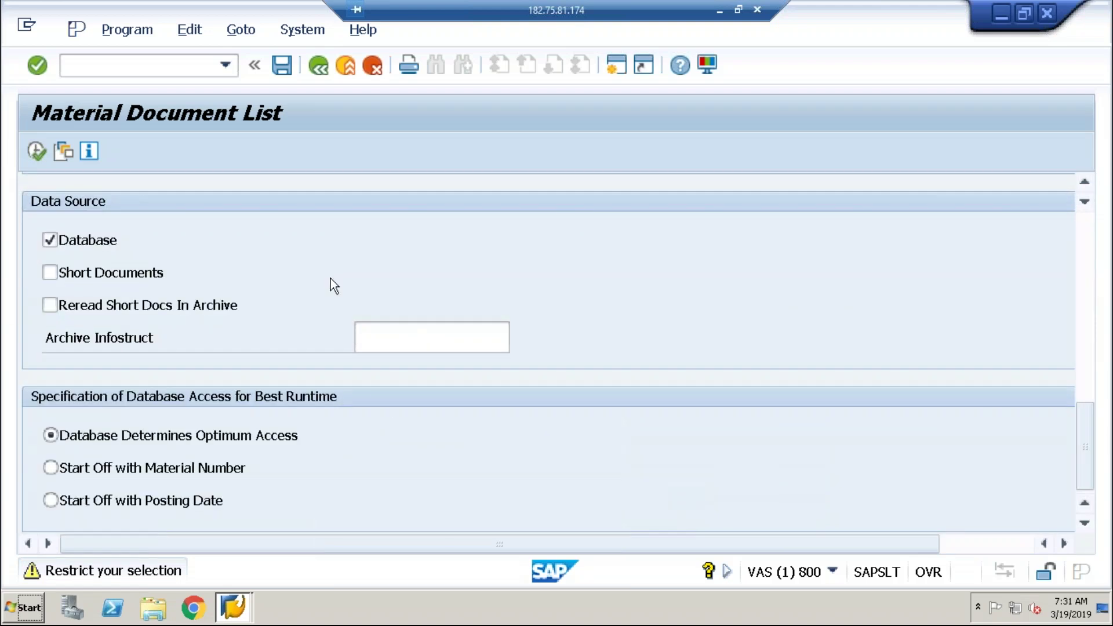
{"action": "left_click", "coordinate": [321, 73]}
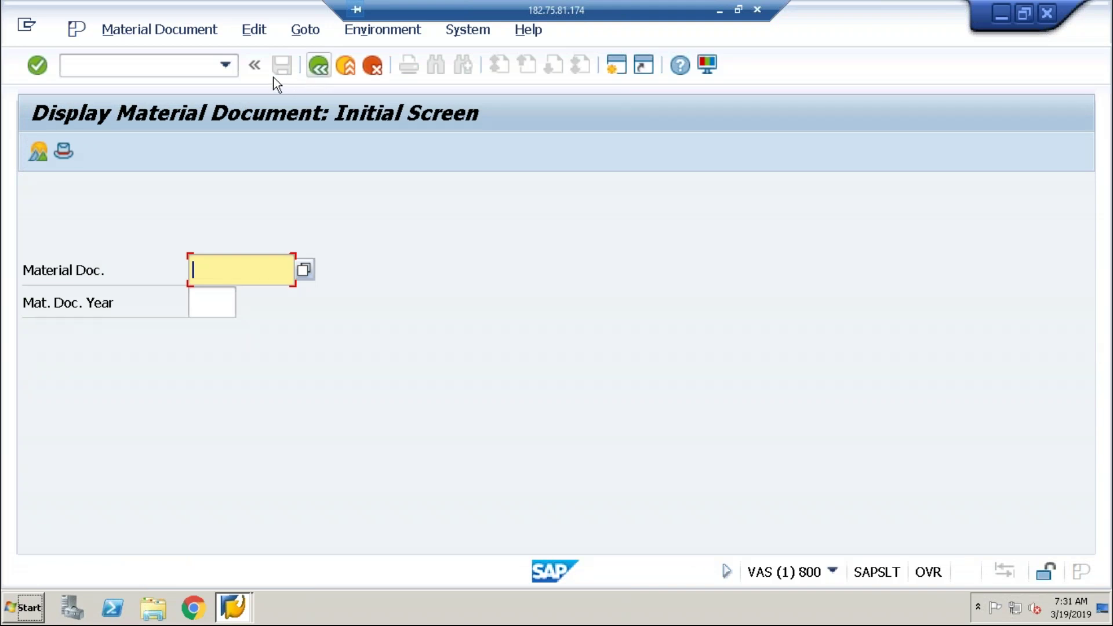
Open transaction MB1A for entering a goods issue
{"action": "left_click", "coordinate": [121, 67]}
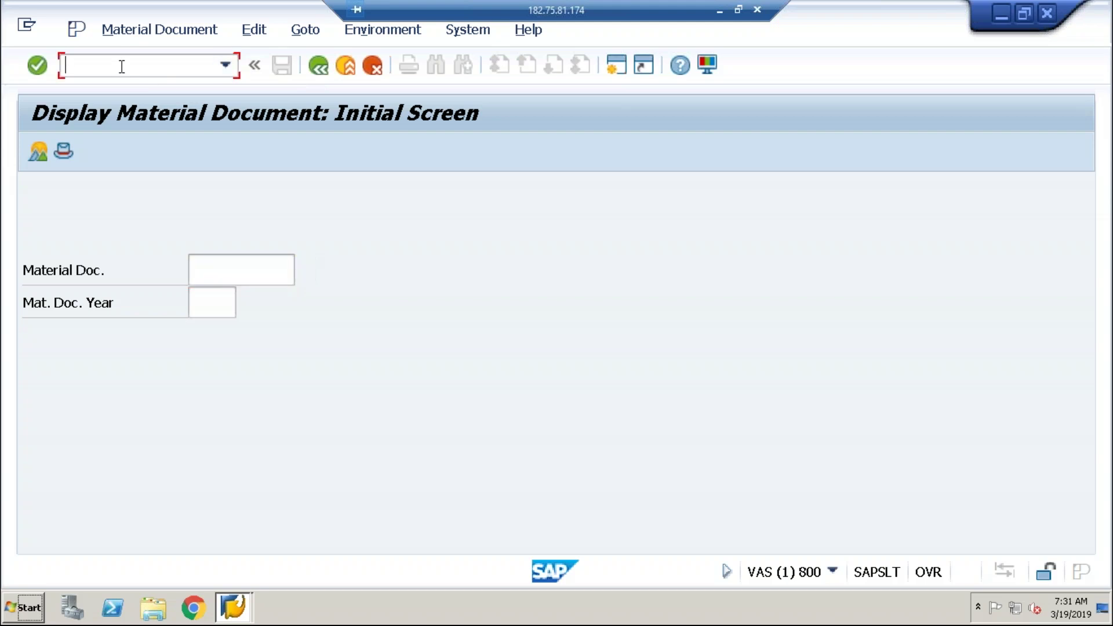
{"action": "type", "text": "/nmb1a"}
{"action": "key", "text": "Return"}
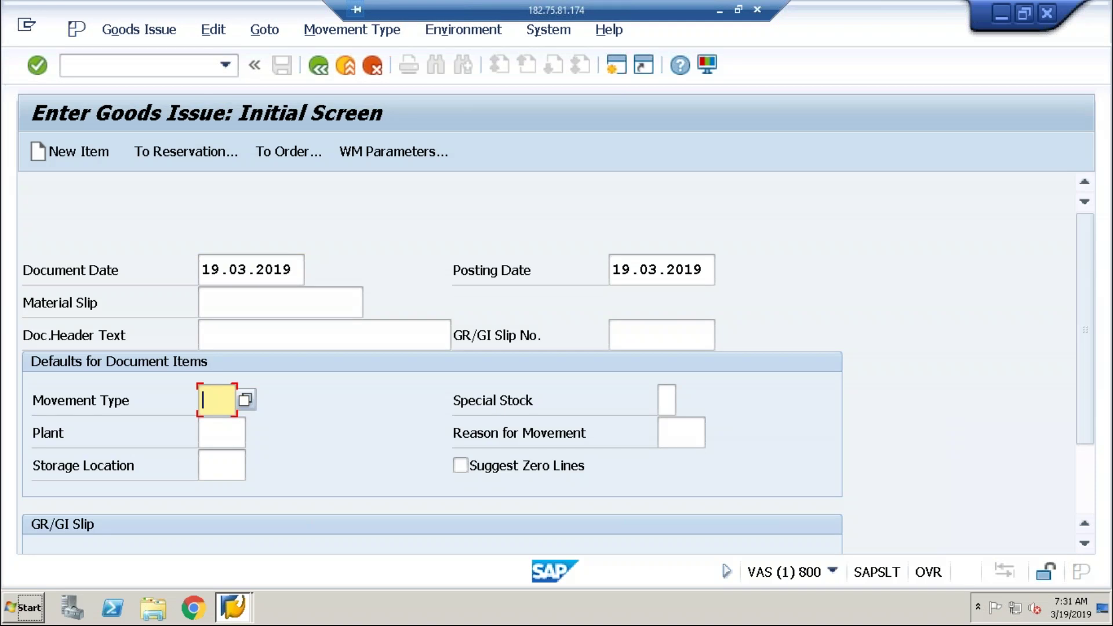
Open transaction MB1B for entering a transfer posting
{"action": "left_click", "coordinate": [225, 65]}
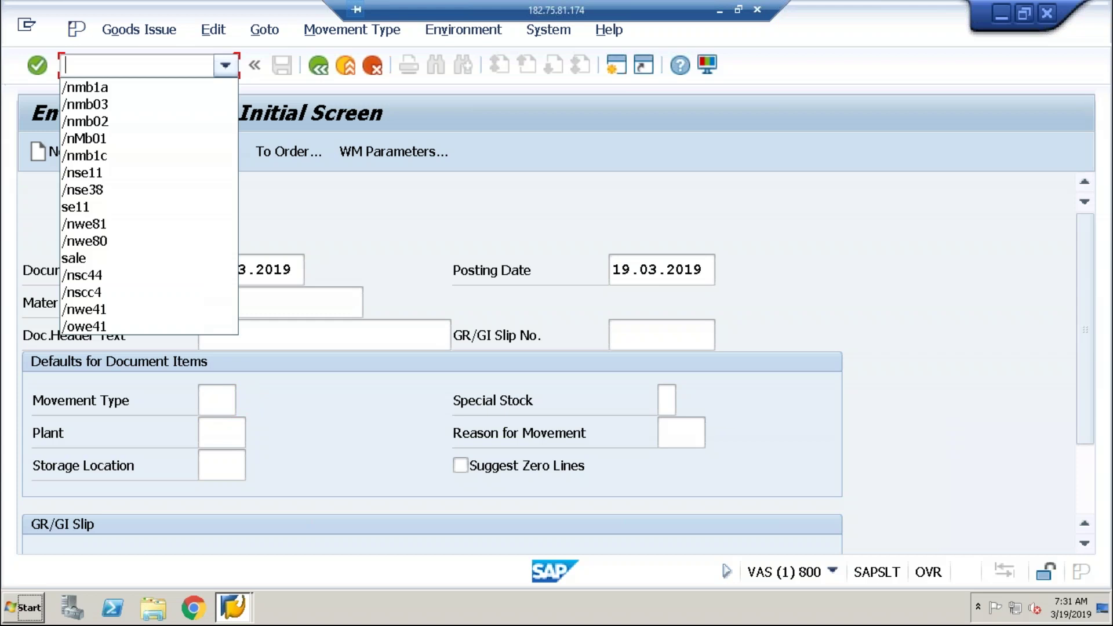
{"action": "left_click", "coordinate": [150, 69]}
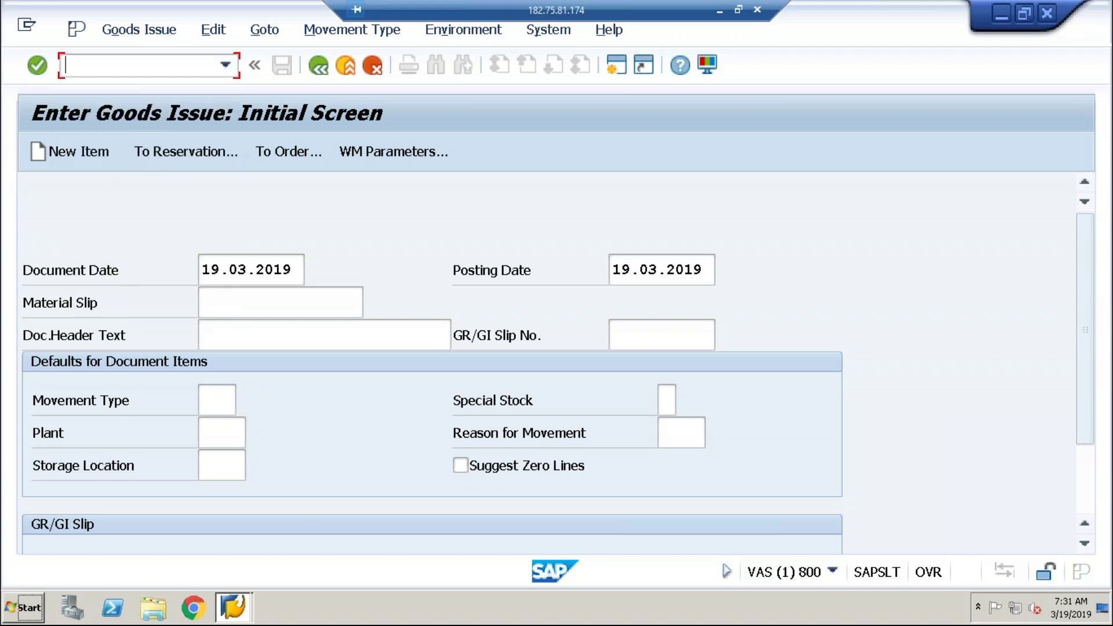
{"action": "type", "text": "/nmb"}
{"action": "type", "text": "b"}
{"action": "key", "text": "Return"}
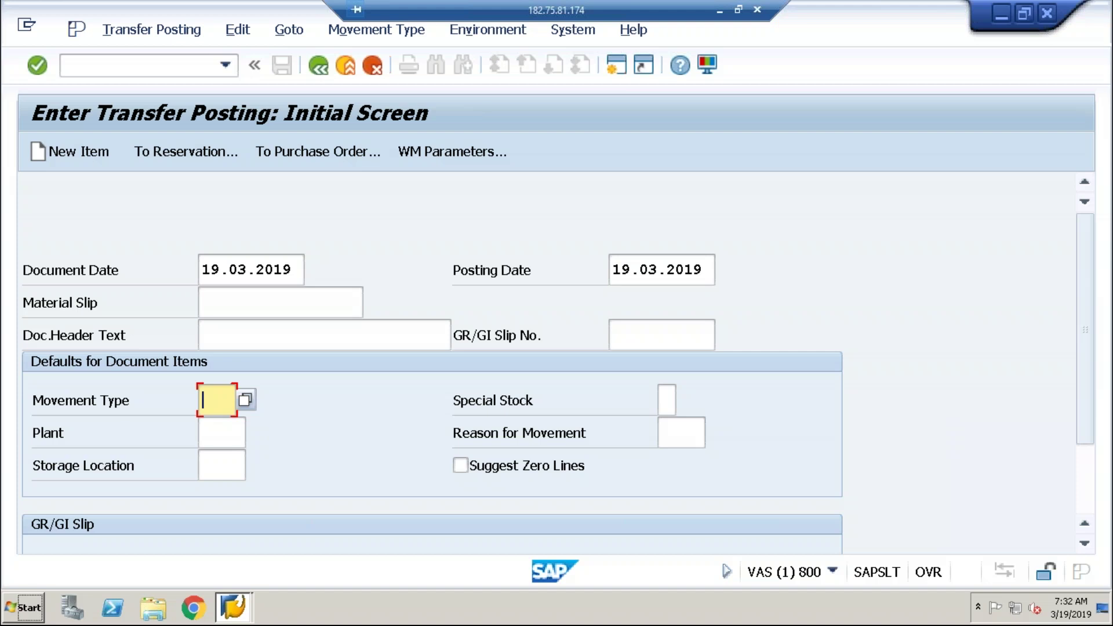
{"action": "key", "text": "Return"}
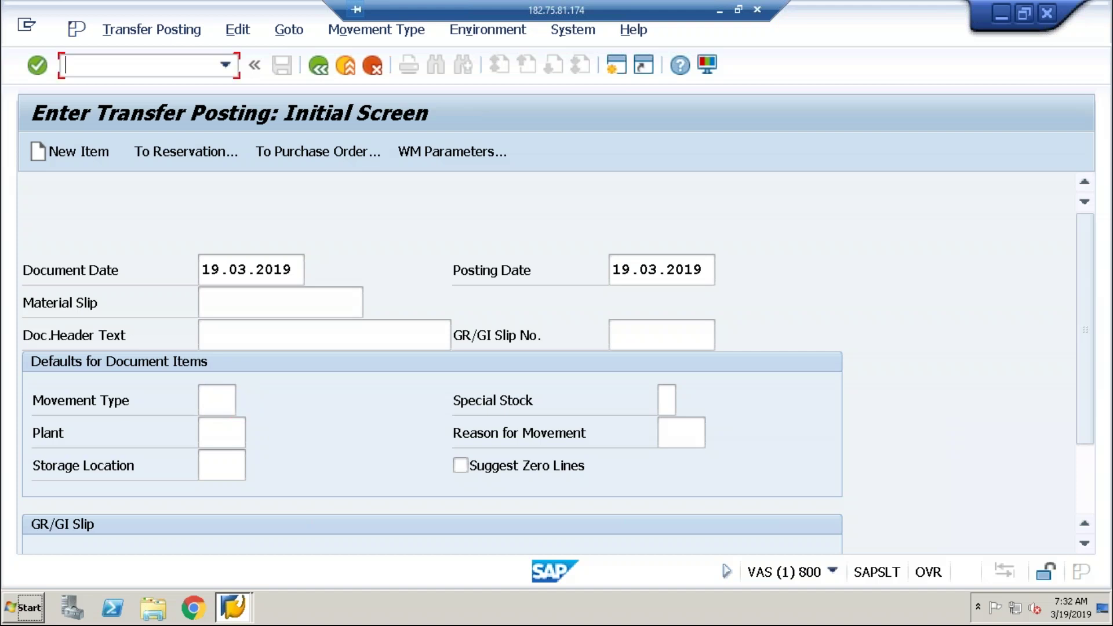
{"action": "type", "text": "/n"}
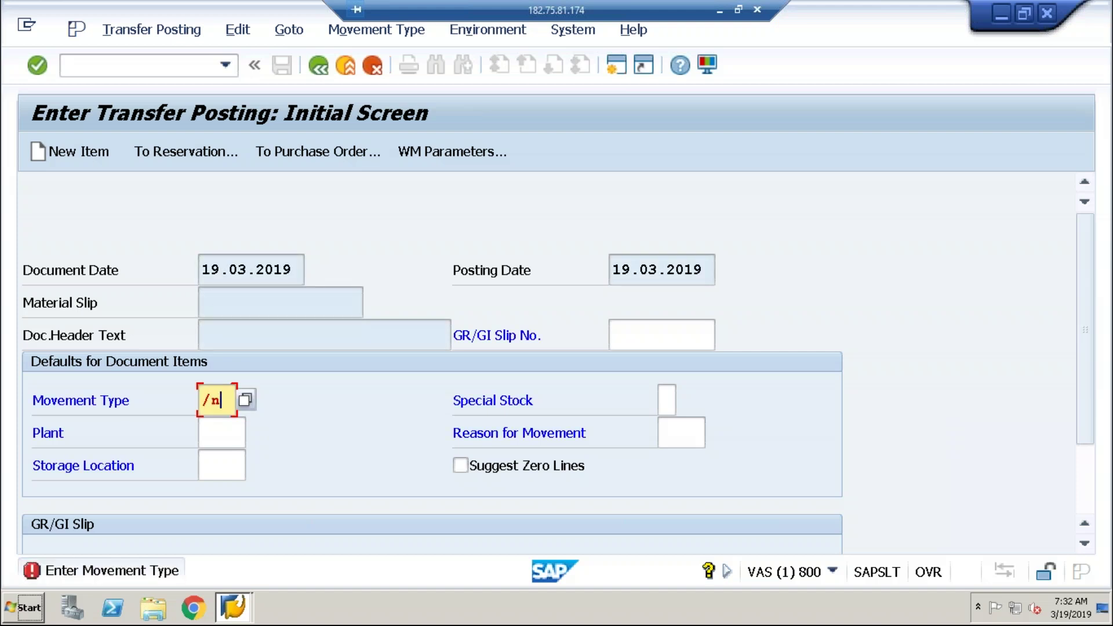
{"action": "key", "text": "Return"}
{"action": "key", "text": "Return"}
{"action": "type", "text": "n"}
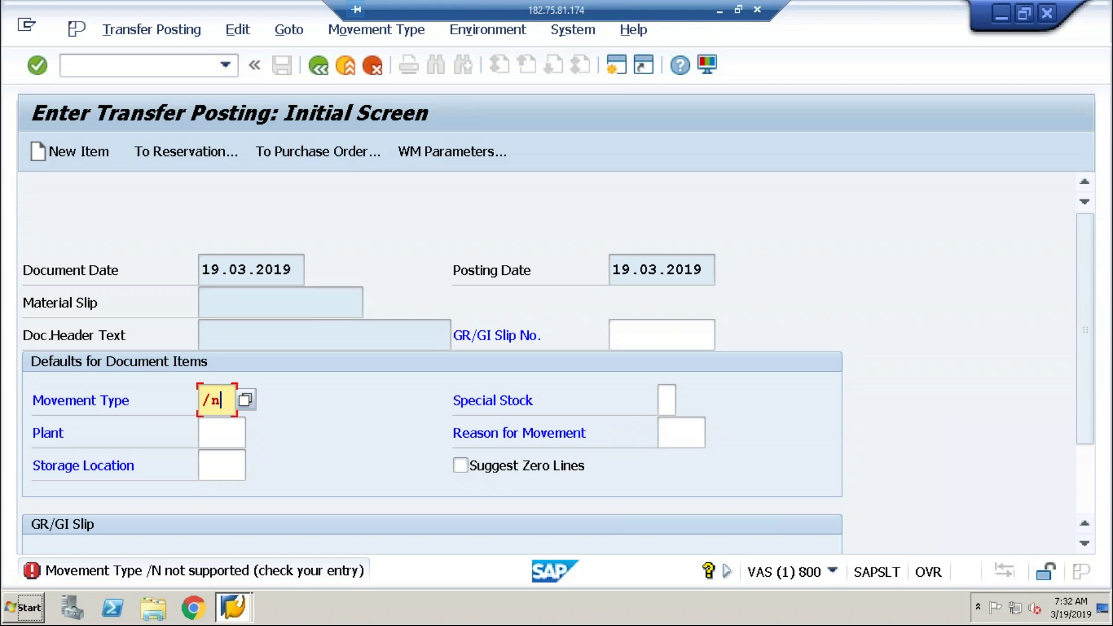
Open transaction MIGO for a goods receipt against a purchase order
{"action": "left_click", "coordinate": [116, 66]}
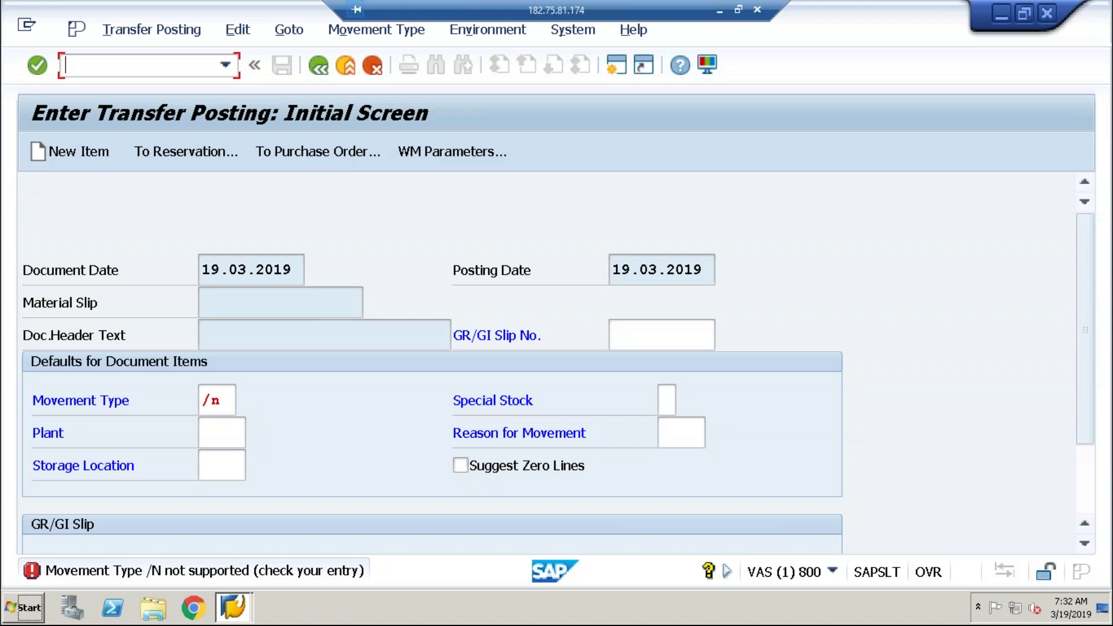
{"action": "type", "text": "/nmigo"}
{"action": "key", "text": "Return"}
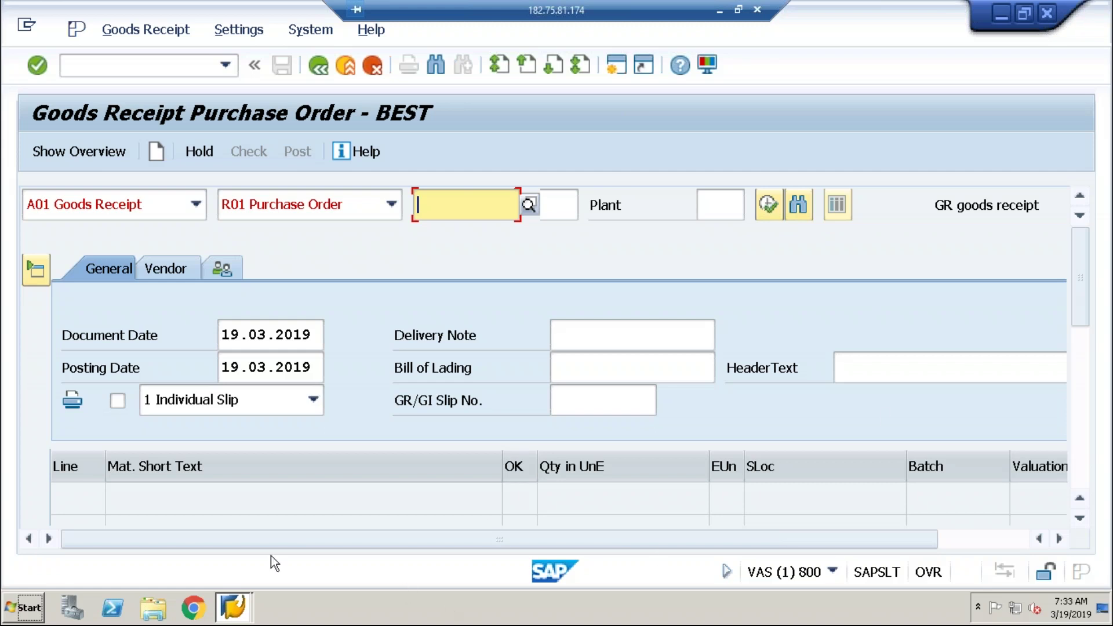
Switch to SAP Logon, open the S41809 system, and log on as user BEST with the account password
{"action": "left_click", "coordinate": [231, 618]}
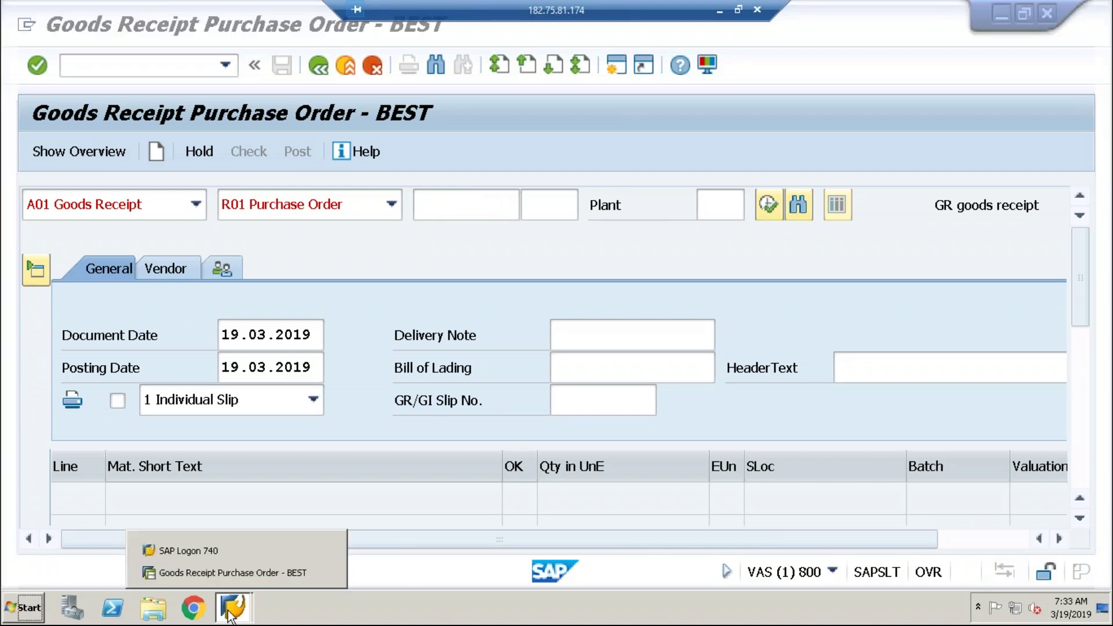
{"action": "left_click", "coordinate": [218, 549]}
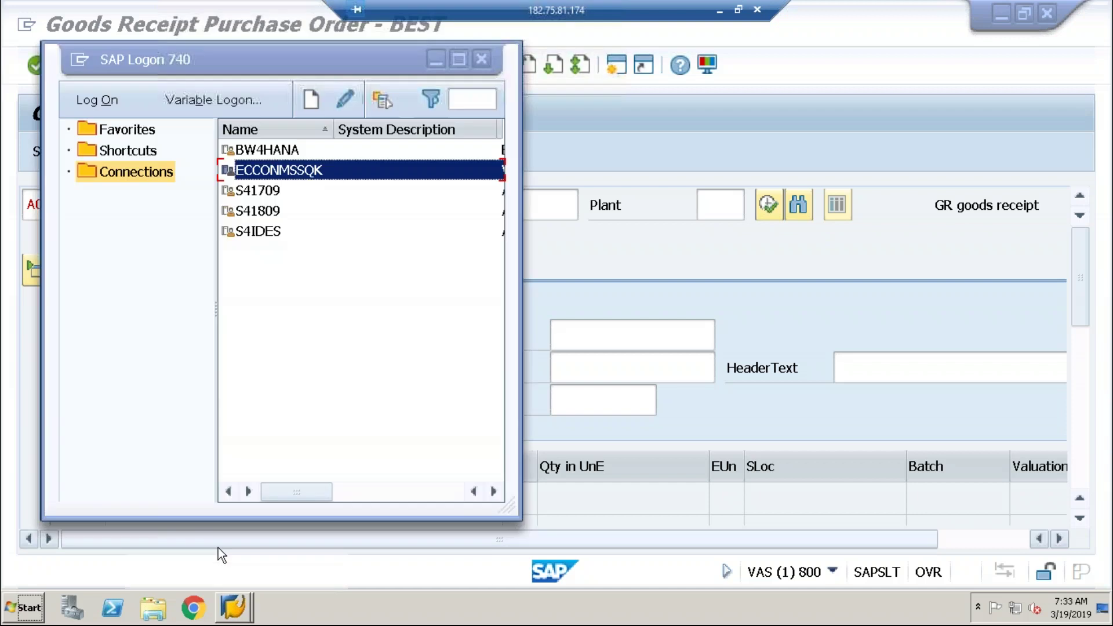
{"action": "double_click", "coordinate": [268, 215]}
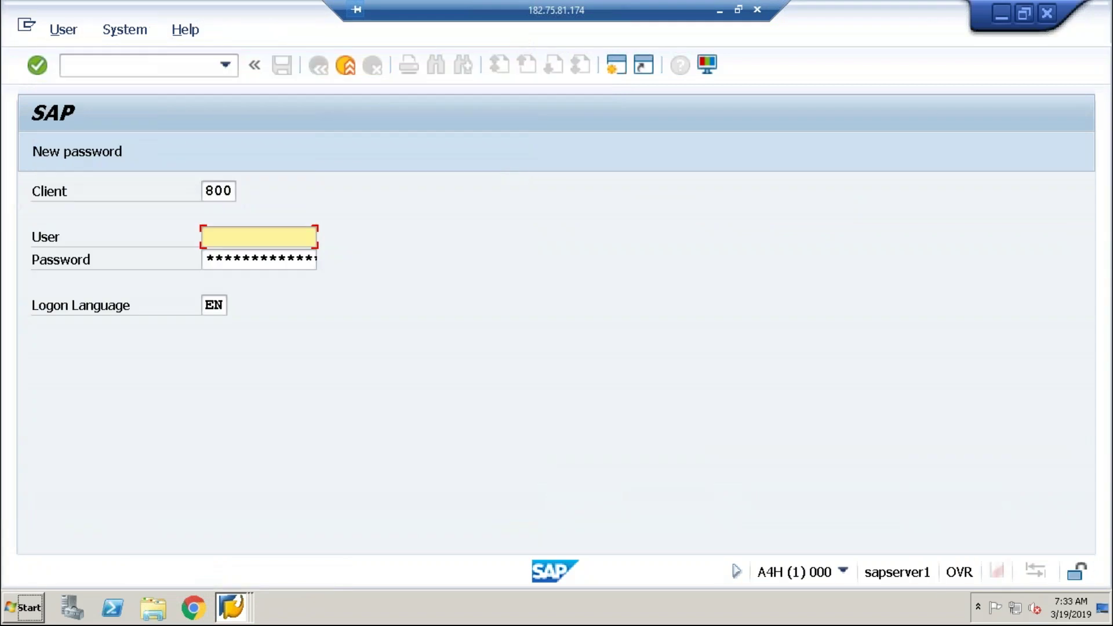
{"action": "left_click", "coordinate": [255, 227]}
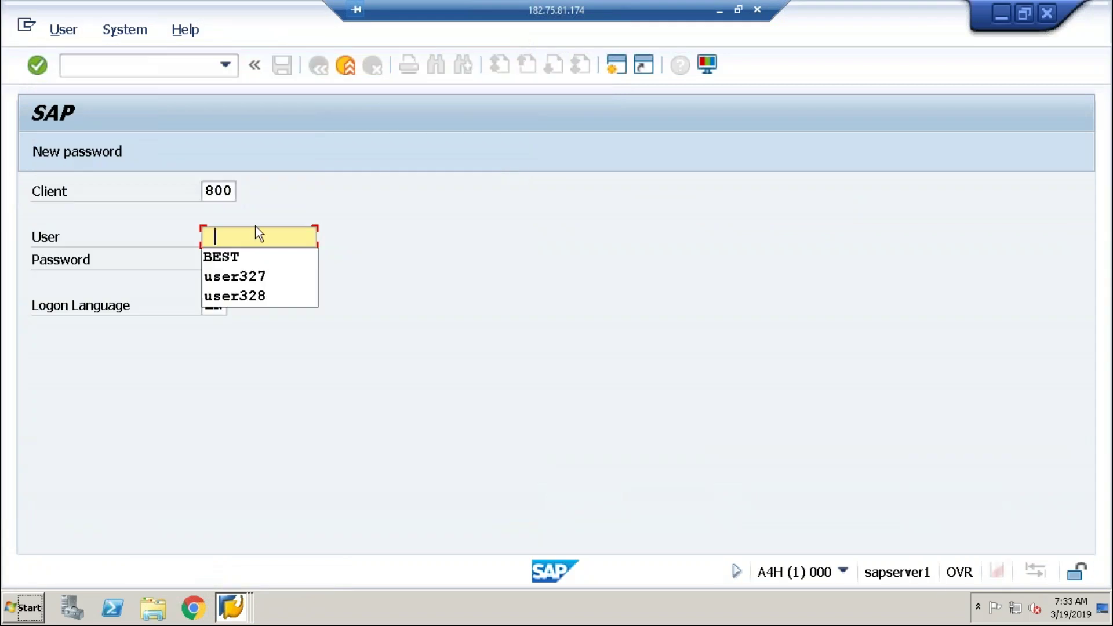
{"action": "left_click", "coordinate": [234, 256]}
{"action": "left_click", "coordinate": [241, 259]}
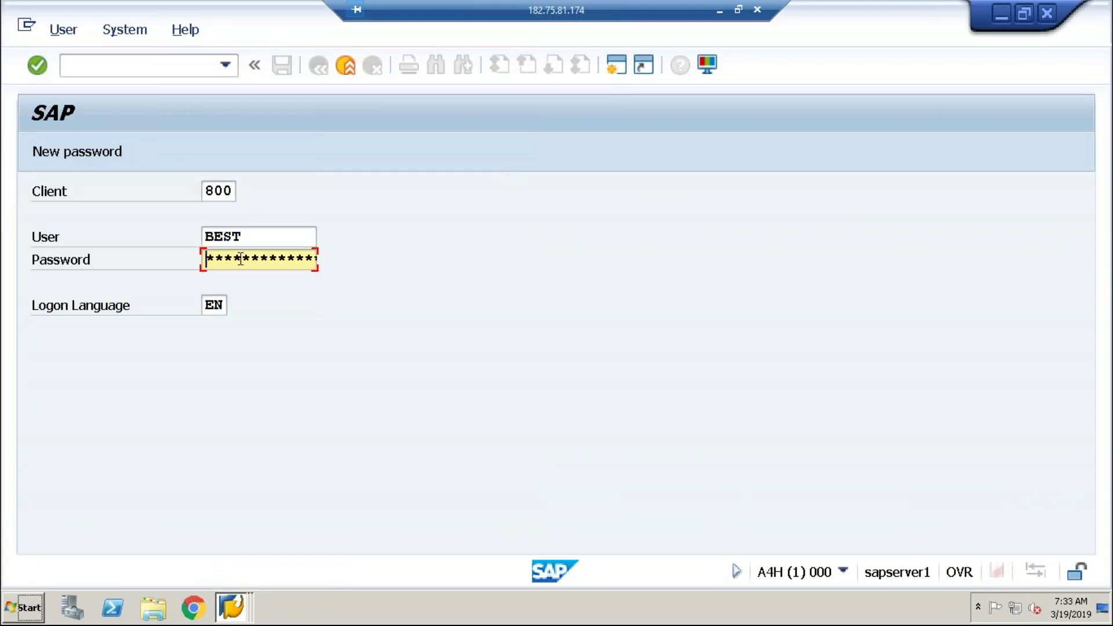
{"action": "type", "text": "*********"}
{"action": "key", "text": "Return"}
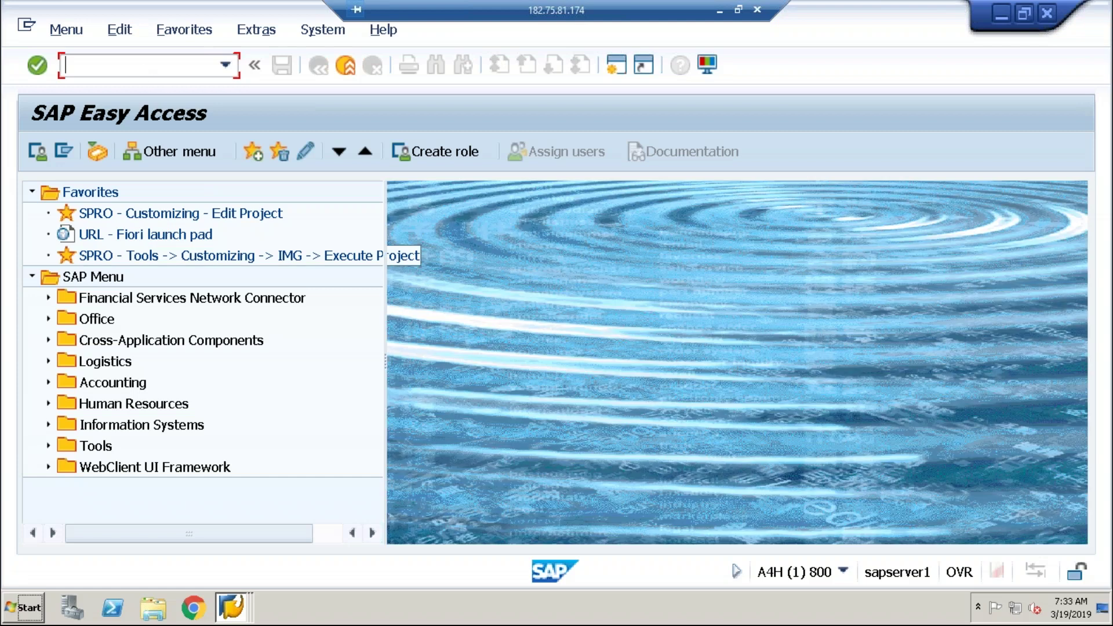
Try to open transaction MB01 in the S/4HANA system and dismiss the dialog that appears
{"action": "type", "text": "/nmb"}
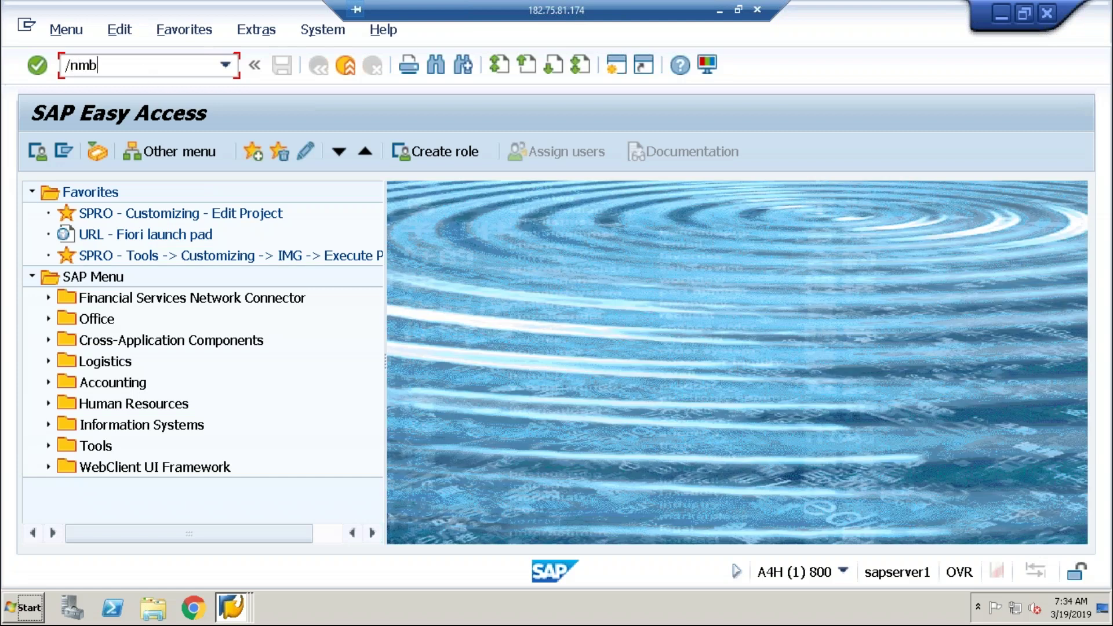
{"action": "type", "text": "01"}
{"action": "left_click", "coordinate": [227, 615]}
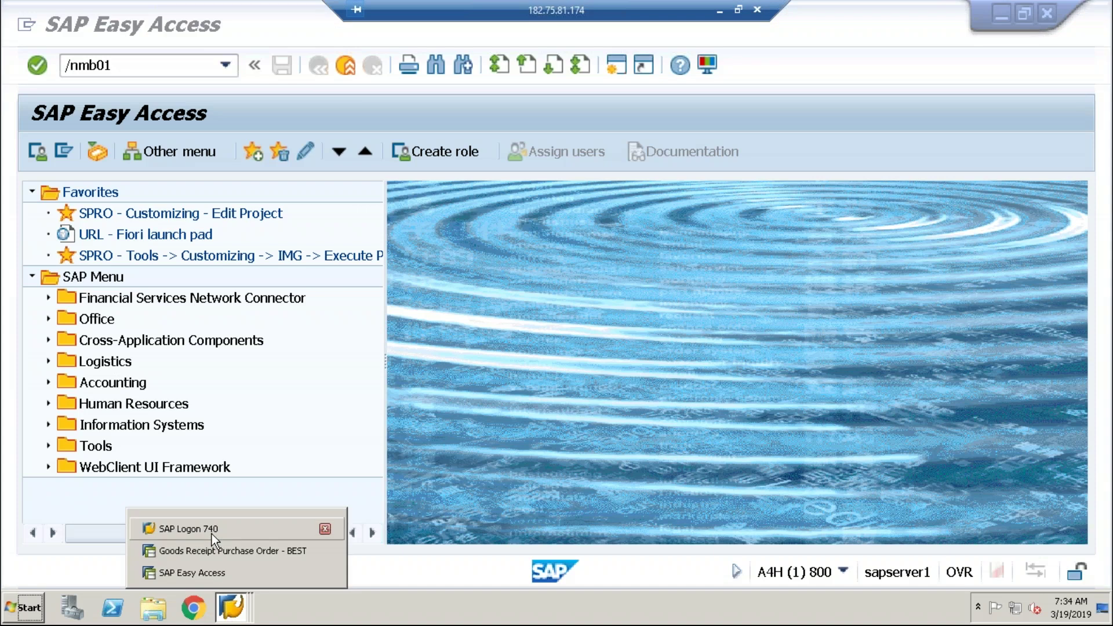
{"action": "left_click", "coordinate": [211, 534]}
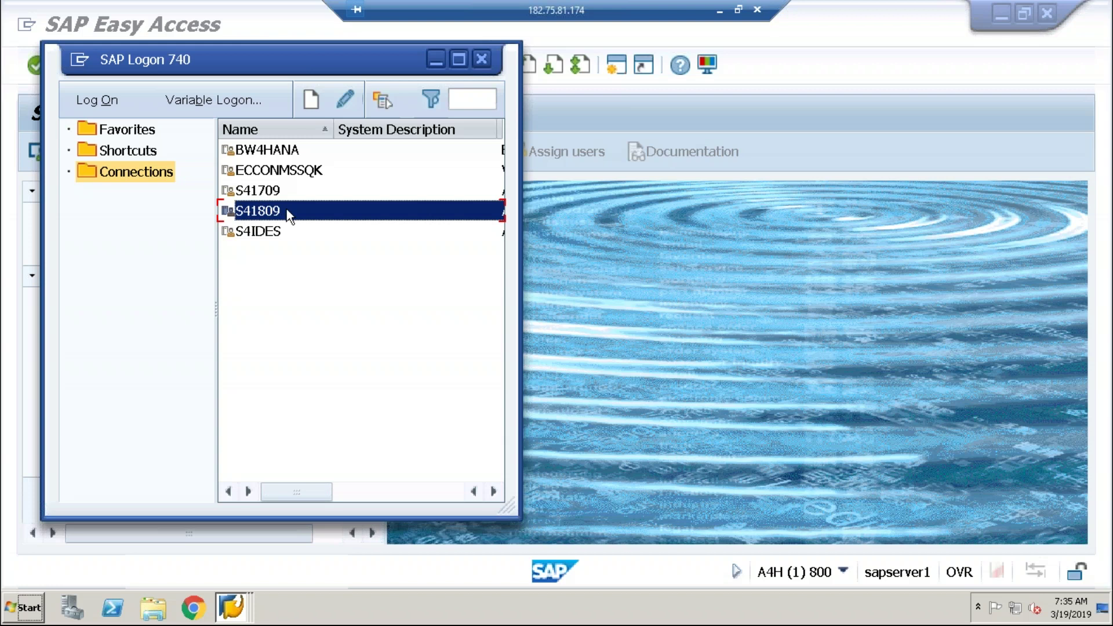
{"action": "left_click", "coordinate": [699, 283]}
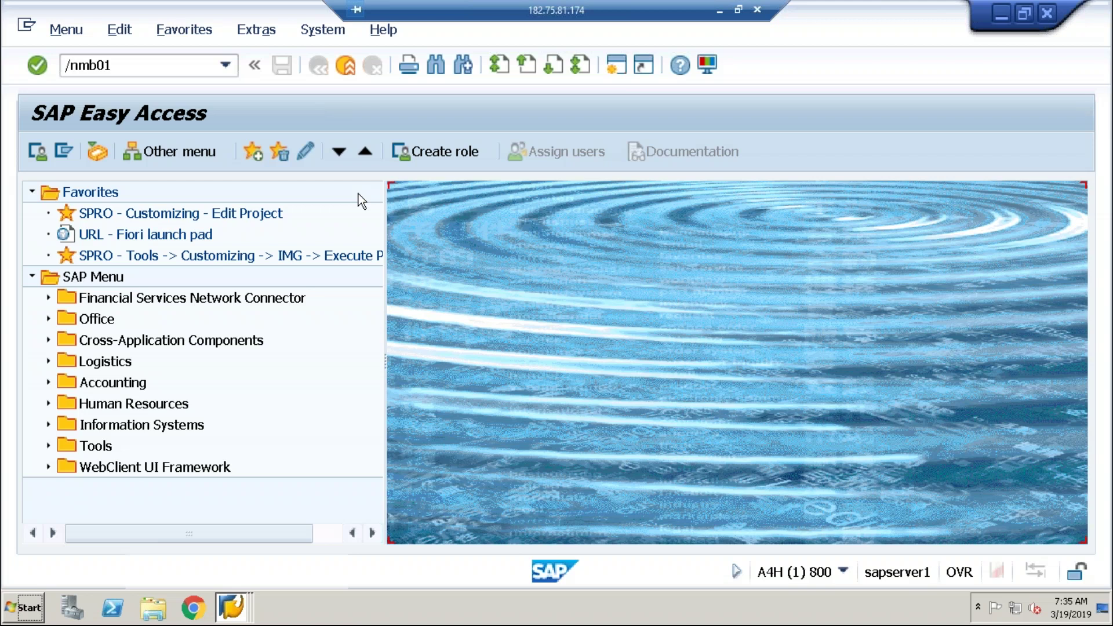
{"action": "left_click", "coordinate": [131, 70]}
{"action": "key", "text": "Return"}
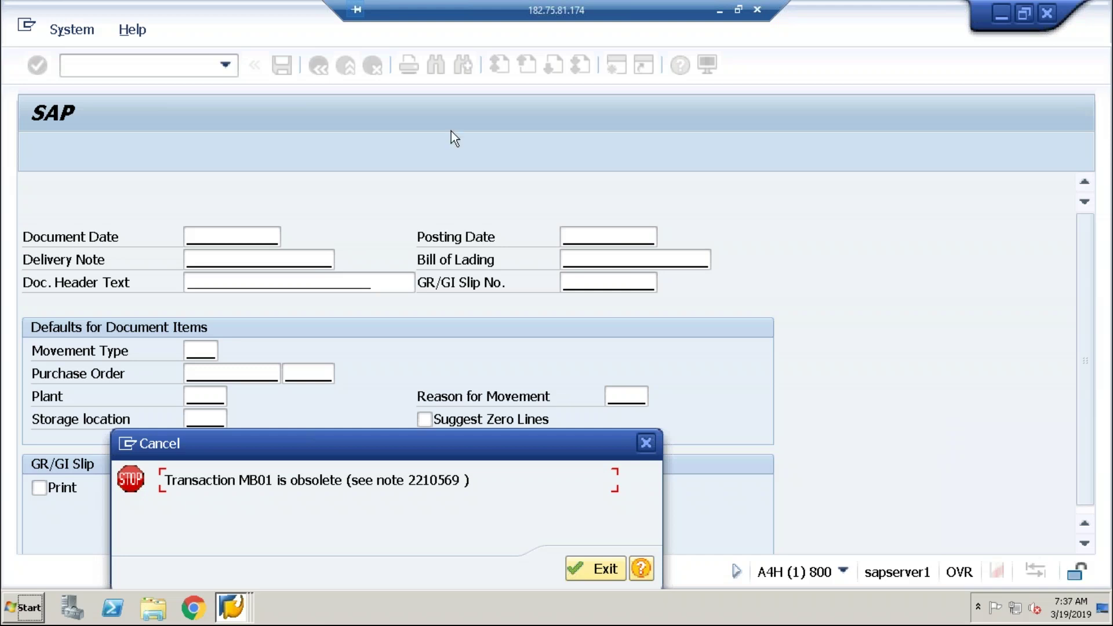
{"action": "left_click", "coordinate": [643, 446]}
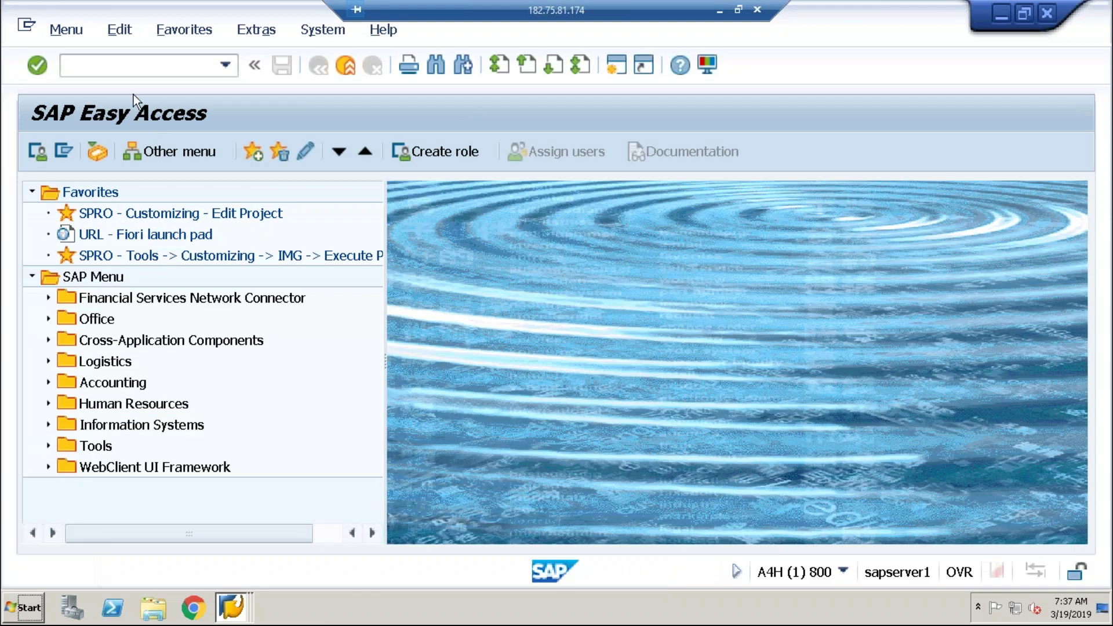
Try to open transaction MB1C in S/4HANA and dismiss the dialog that appears
{"action": "left_click", "coordinate": [102, 67]}
{"action": "type", "text": "/nmb1c"}
{"action": "key", "text": "Return"}
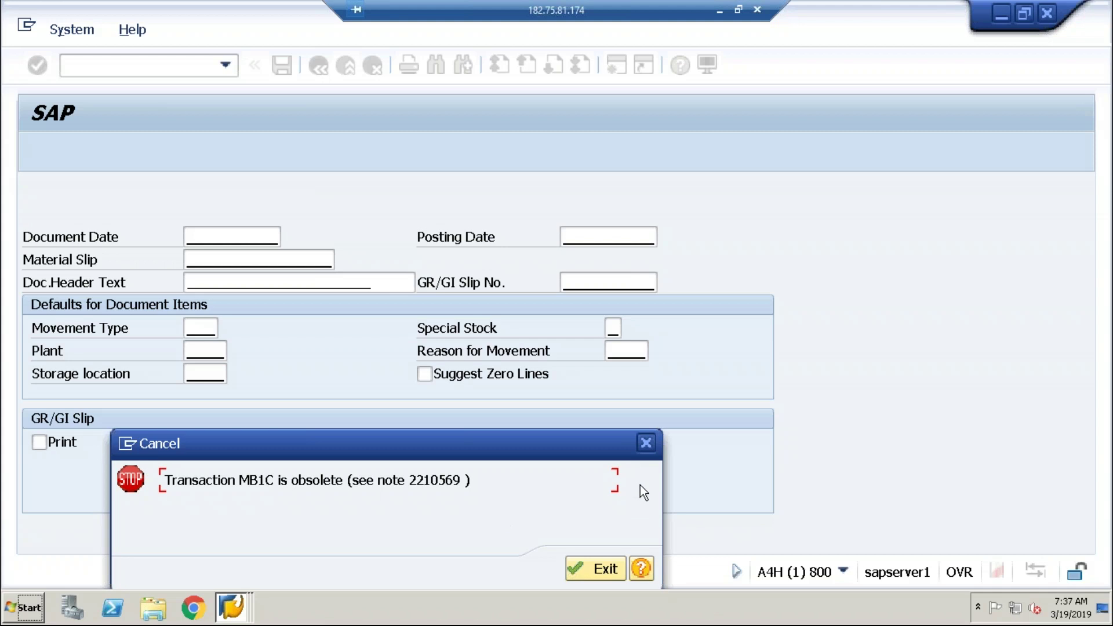
{"action": "left_click", "coordinate": [646, 444]}
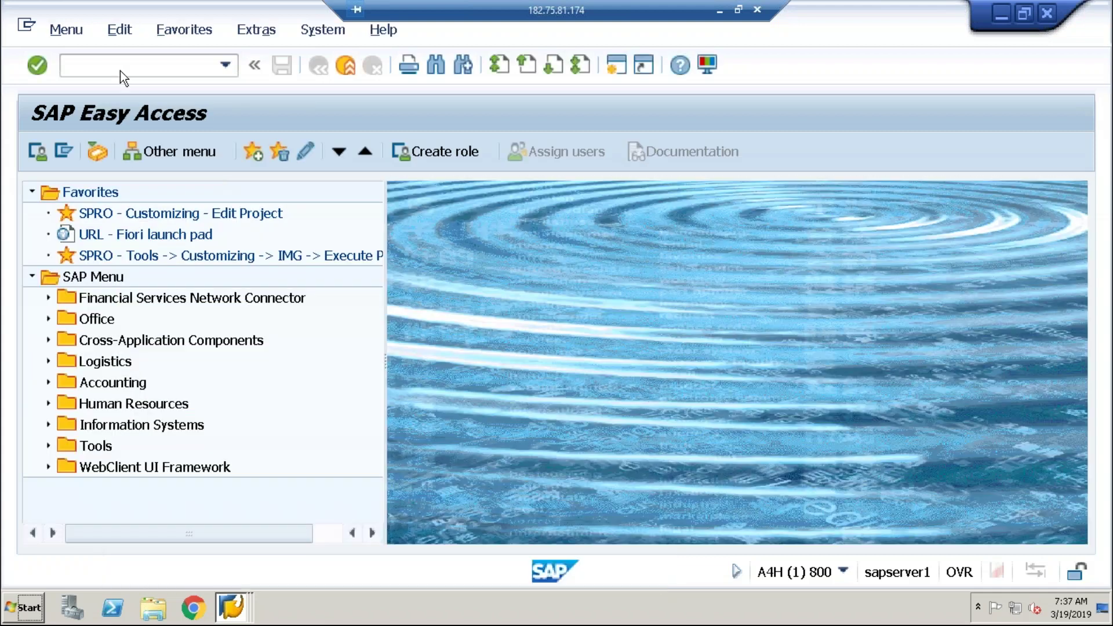
Try to open transaction MB1A in S/4HANA and dismiss the dialog that appears
{"action": "left_click", "coordinate": [117, 70]}
{"action": "type", "text": "/nmb1a"}
{"action": "key", "text": "Return"}
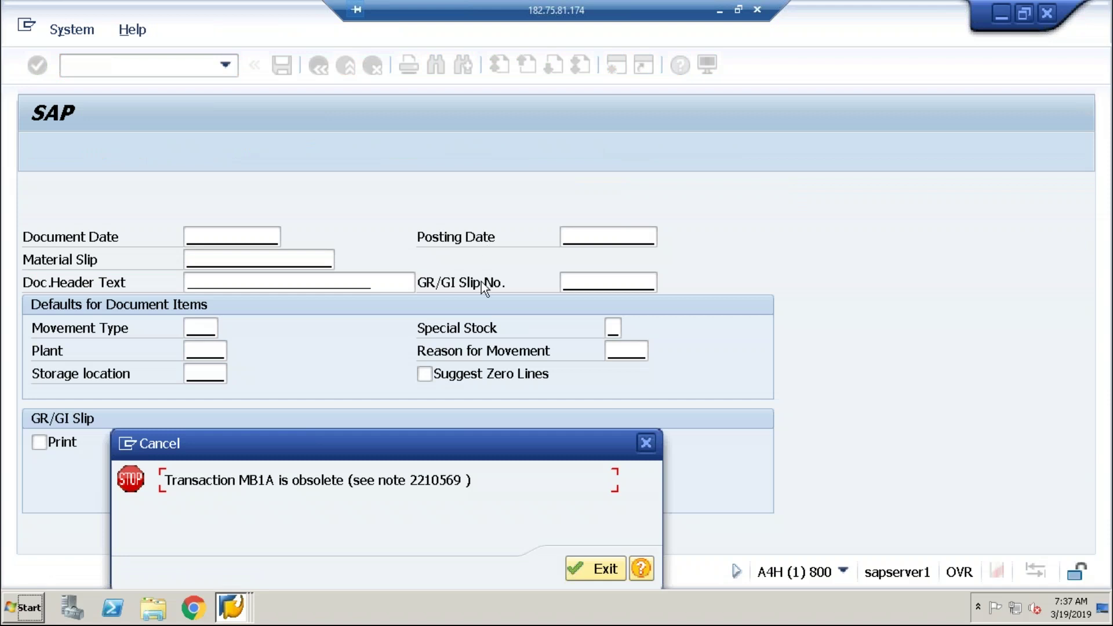
{"action": "left_click", "coordinate": [644, 444]}
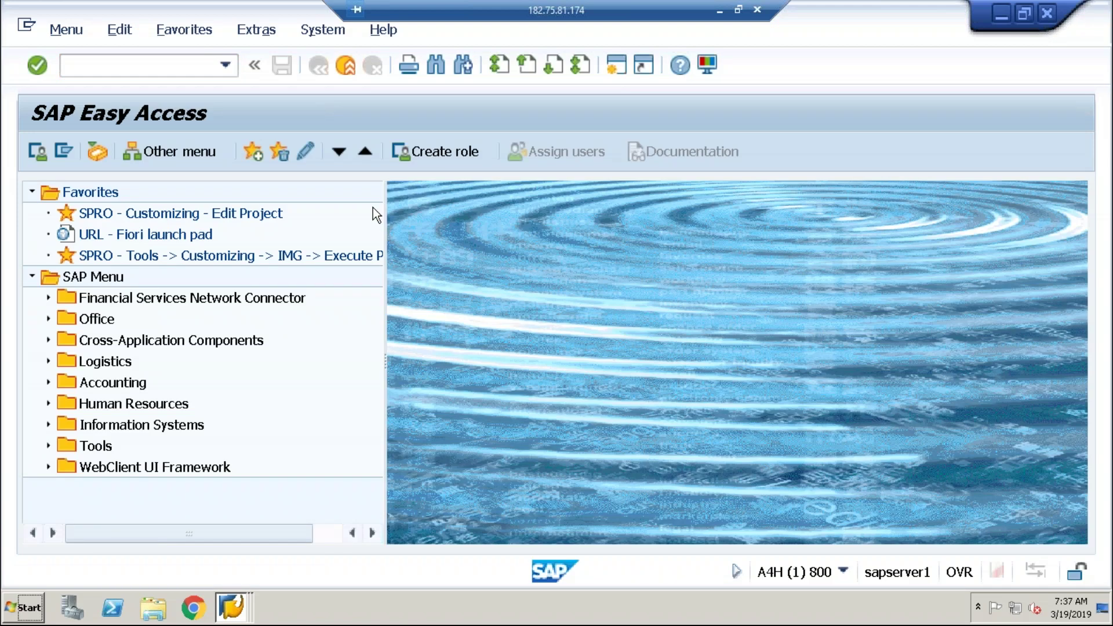
Open transaction SE37, display function module BAPI_GOODSMVT_CREATE, and return to the initial screen
{"action": "left_click", "coordinate": [116, 66]}
{"action": "type", "text": "/nse37"}
{"action": "key", "text": "Return"}
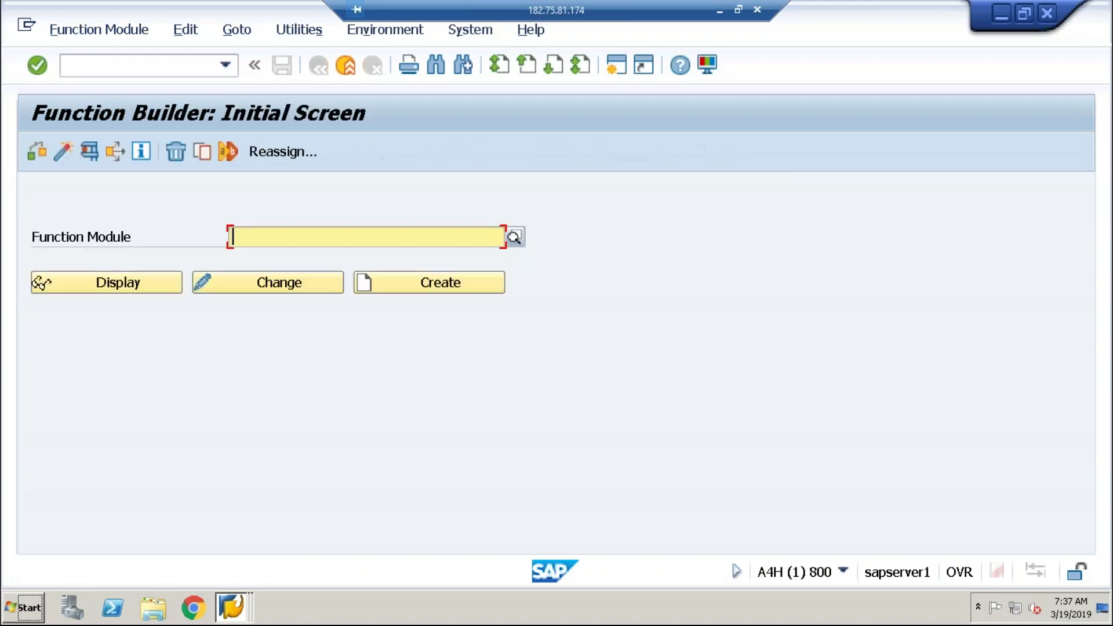
{"action": "type", "text": "BAPI"}
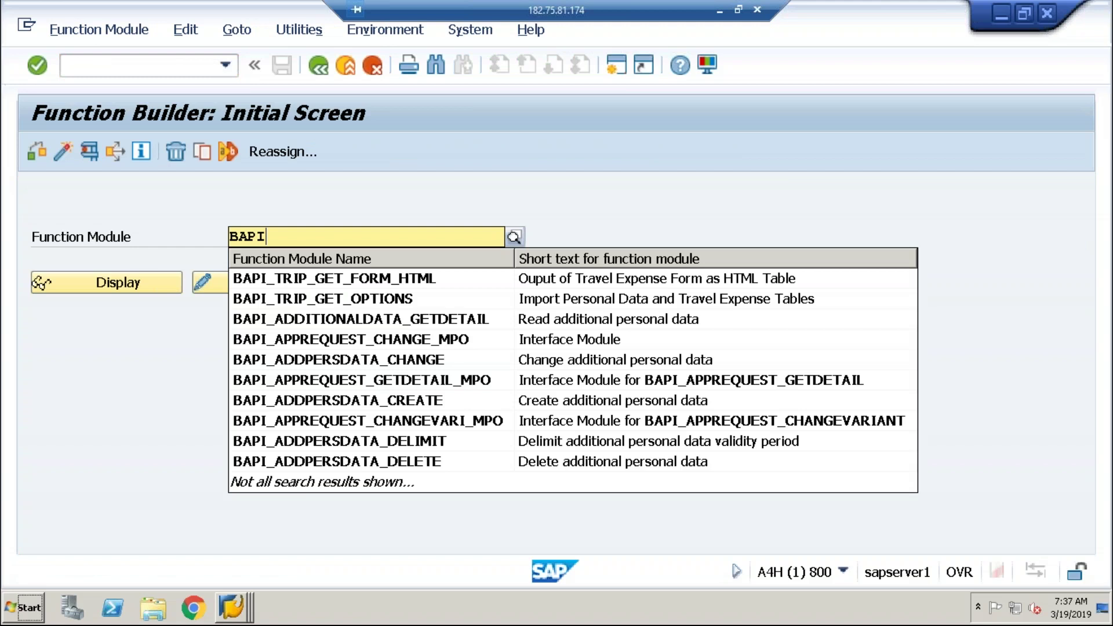
{"action": "type", "text": "_goods"}
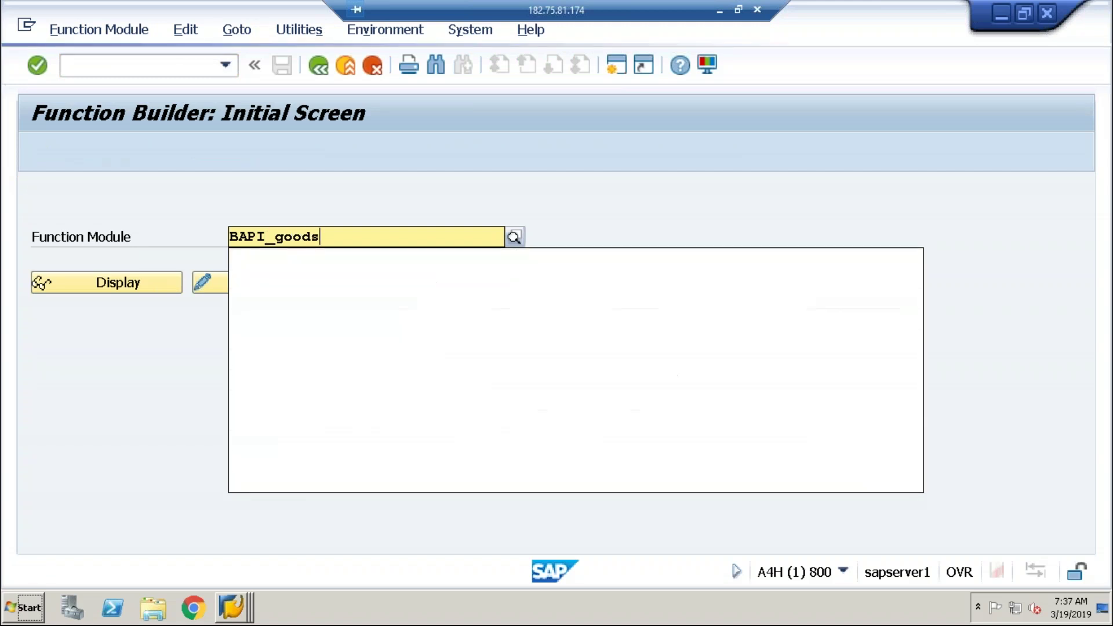
{"action": "type", "text": "mvt"}
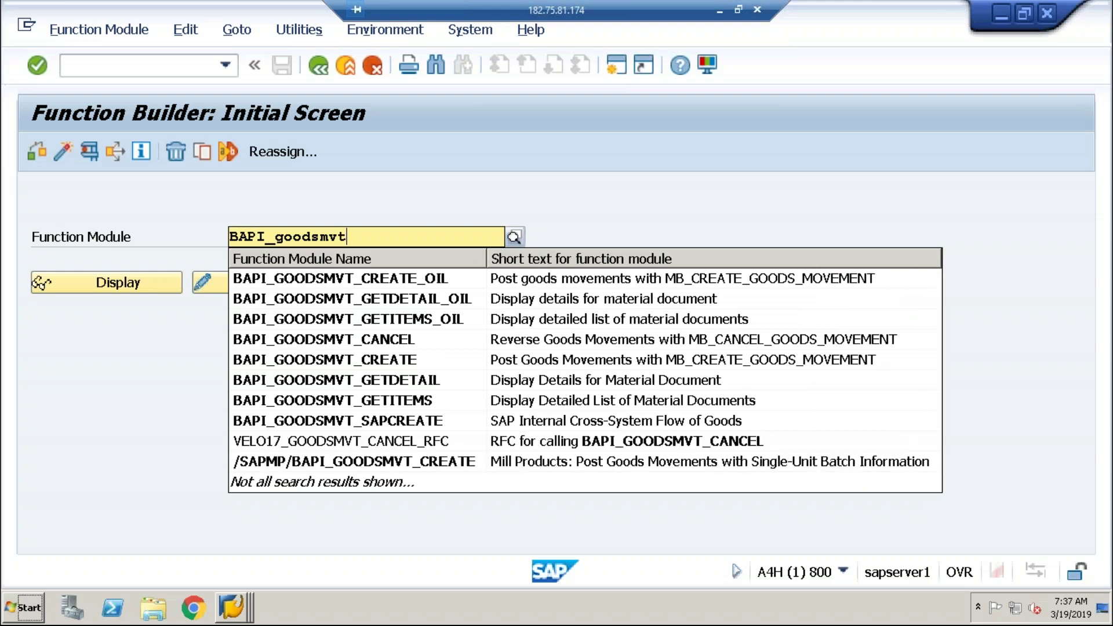
{"action": "type", "text": "_"}
{"action": "type", "text": "create"}
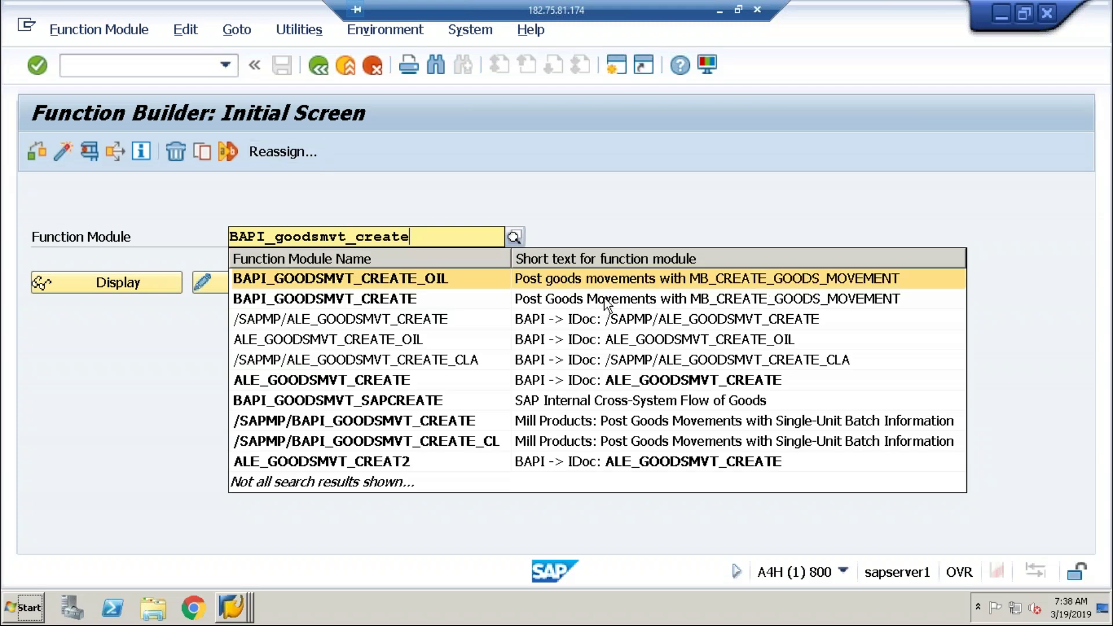
{"action": "left_click", "coordinate": [412, 296]}
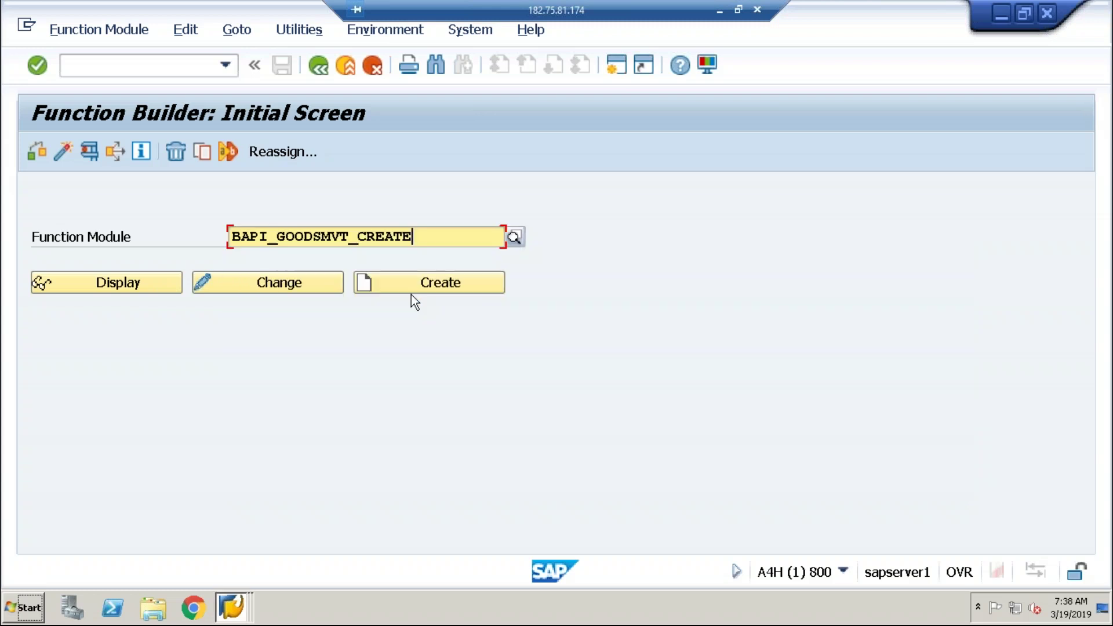
{"action": "left_click", "coordinate": [133, 282]}
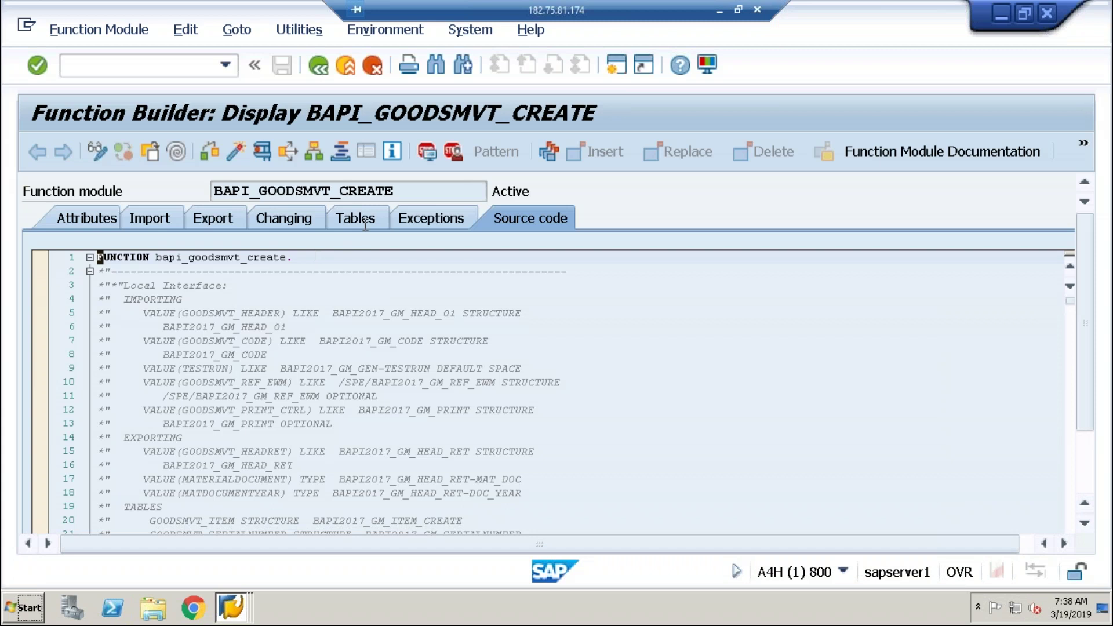
{"action": "left_click", "coordinate": [409, 196]}
{"action": "left_click", "coordinate": [320, 65]}
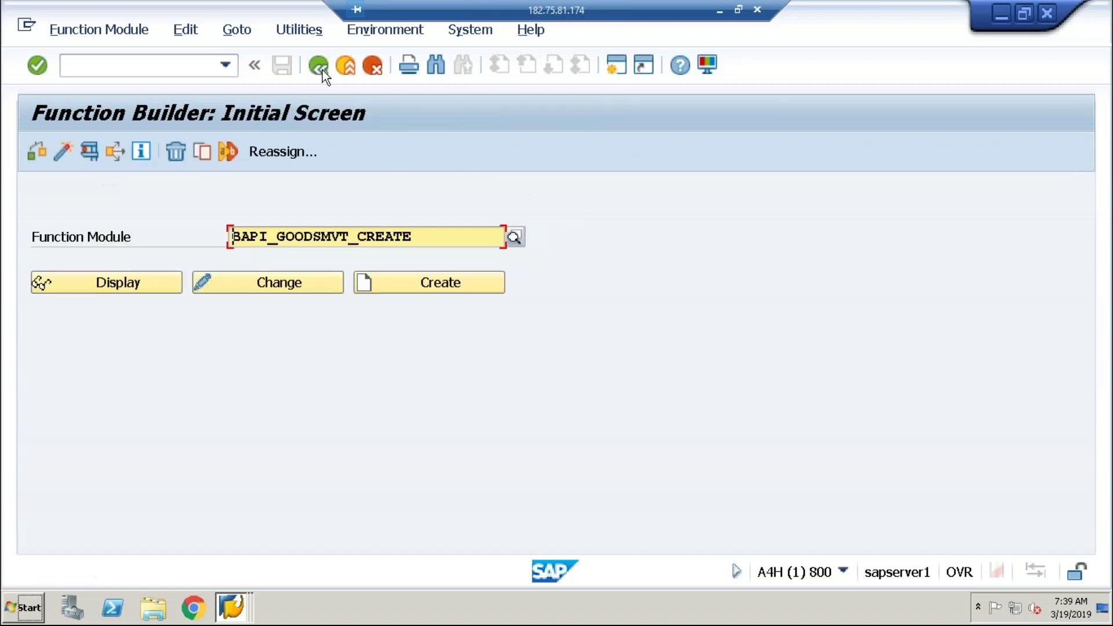
Change the function module name to BAPI_GOODSMVT_CANCEL and display its source code
{"action": "left_click", "coordinate": [420, 239]}
{"action": "key", "text": "BackSpace"}
{"action": "key", "text": "BackSpace"}
{"action": "key", "text": "BackSpace"}
{"action": "key", "text": "BackSpace"}
{"action": "key", "text": "BackSpace"}
{"action": "key", "text": "BackSpace"}
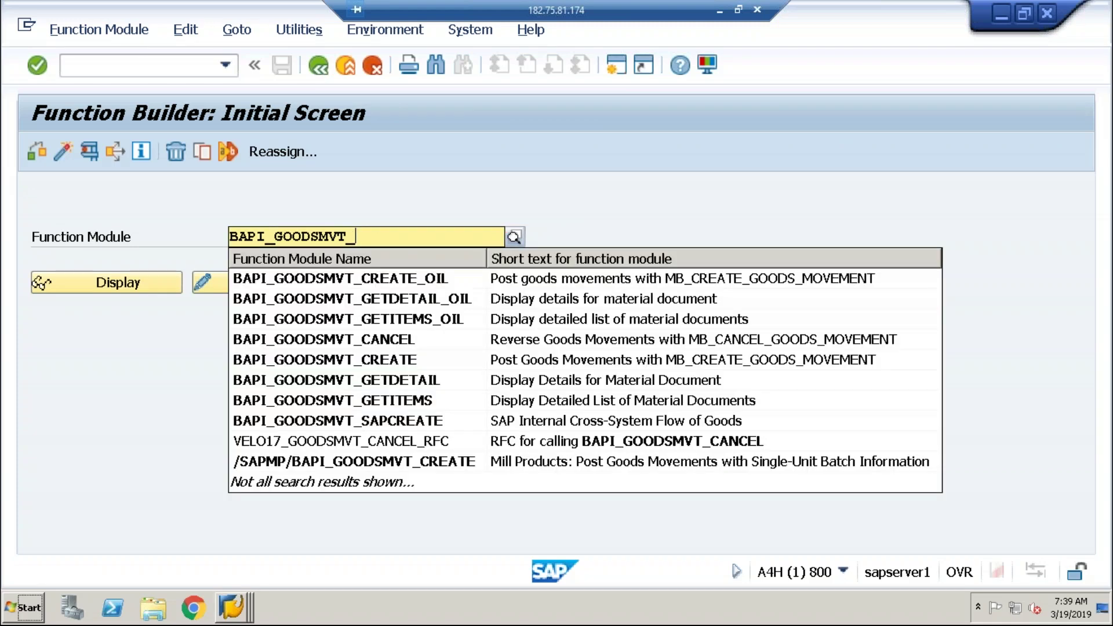
{"action": "type", "text": "cancel"}
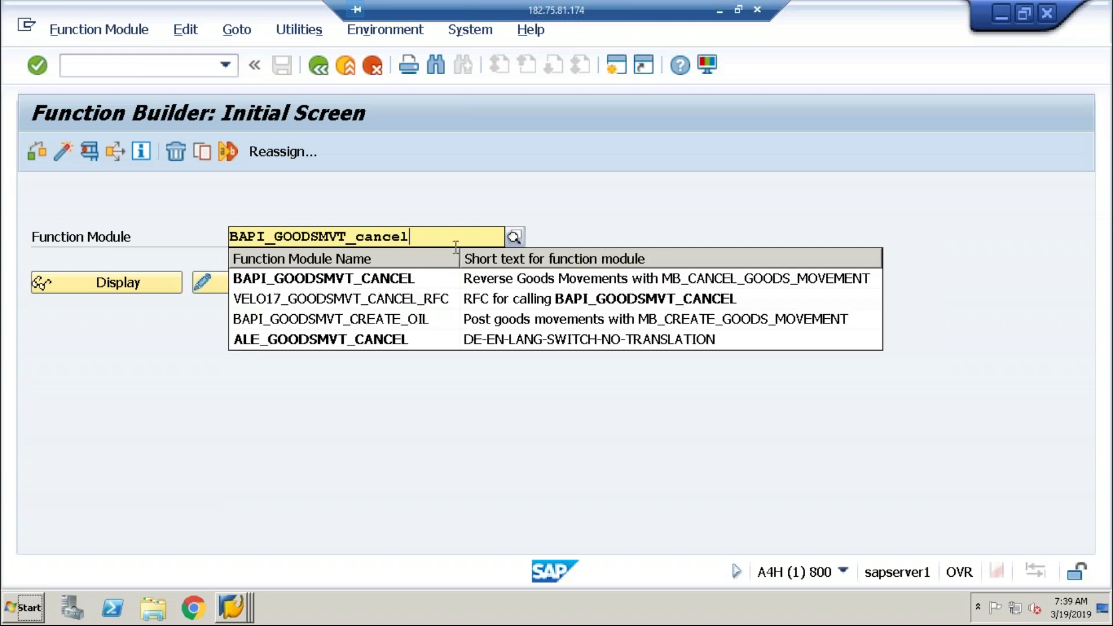
{"action": "left_click", "coordinate": [402, 280]}
{"action": "left_click", "coordinate": [119, 283]}
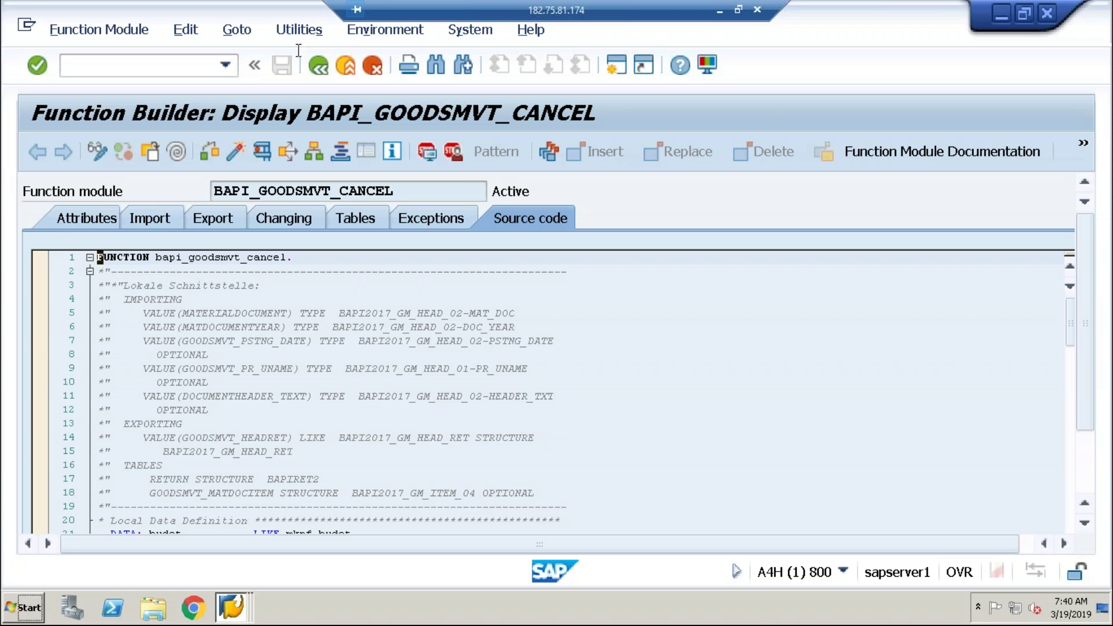
Try to open the old stock overview transaction MMBE_OLD in S/4HANA
{"action": "left_click", "coordinate": [225, 66]}
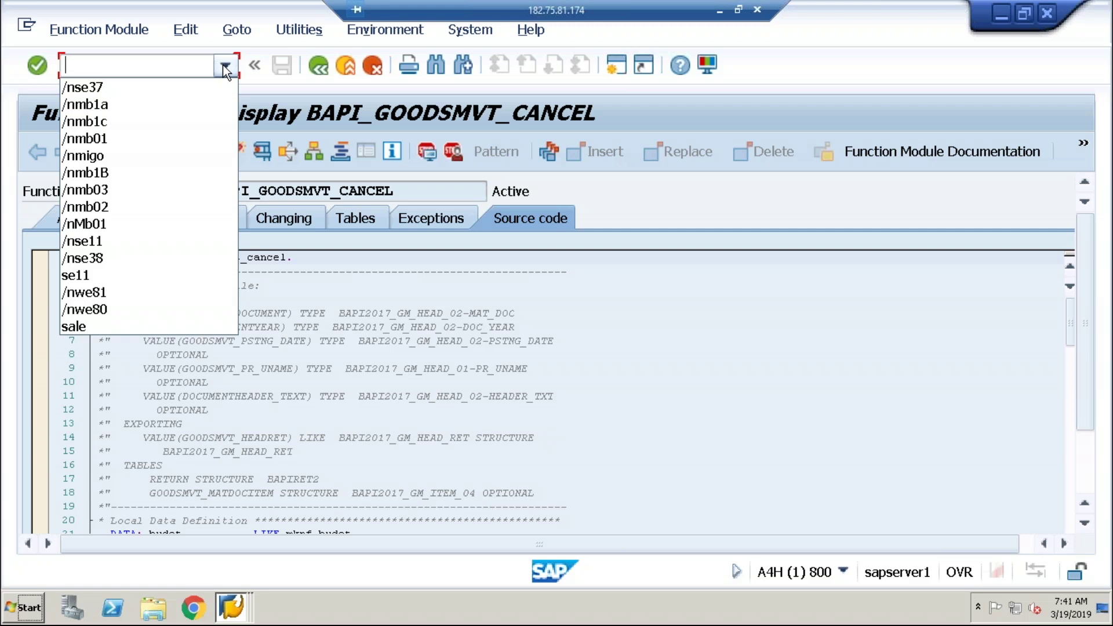
{"action": "type", "text": "/nMMBE_OLD"}
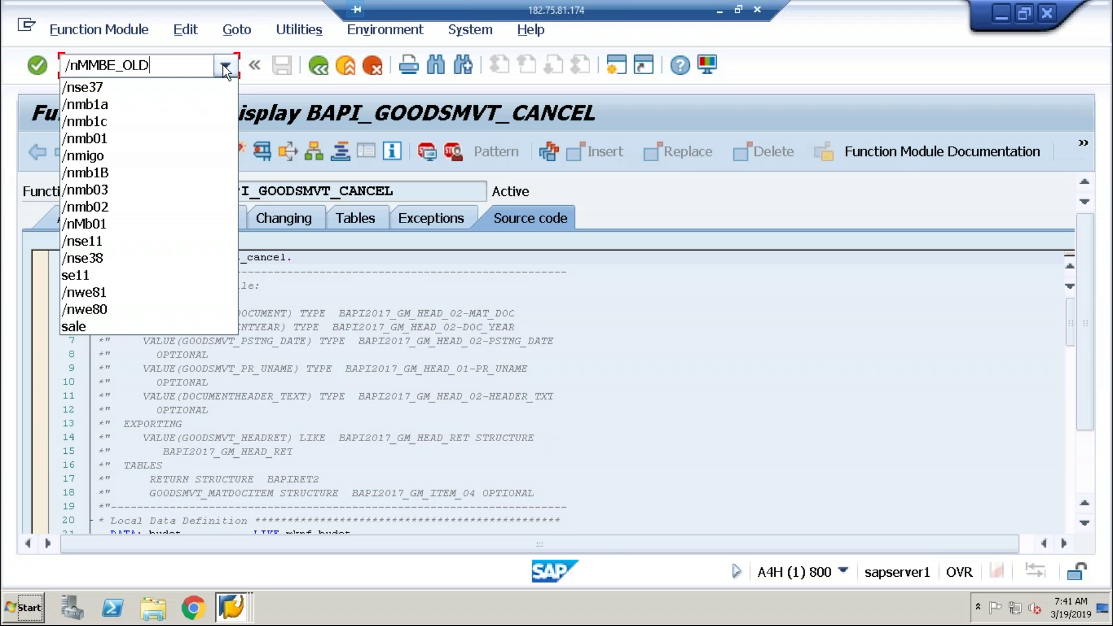
{"action": "key", "text": "Return"}
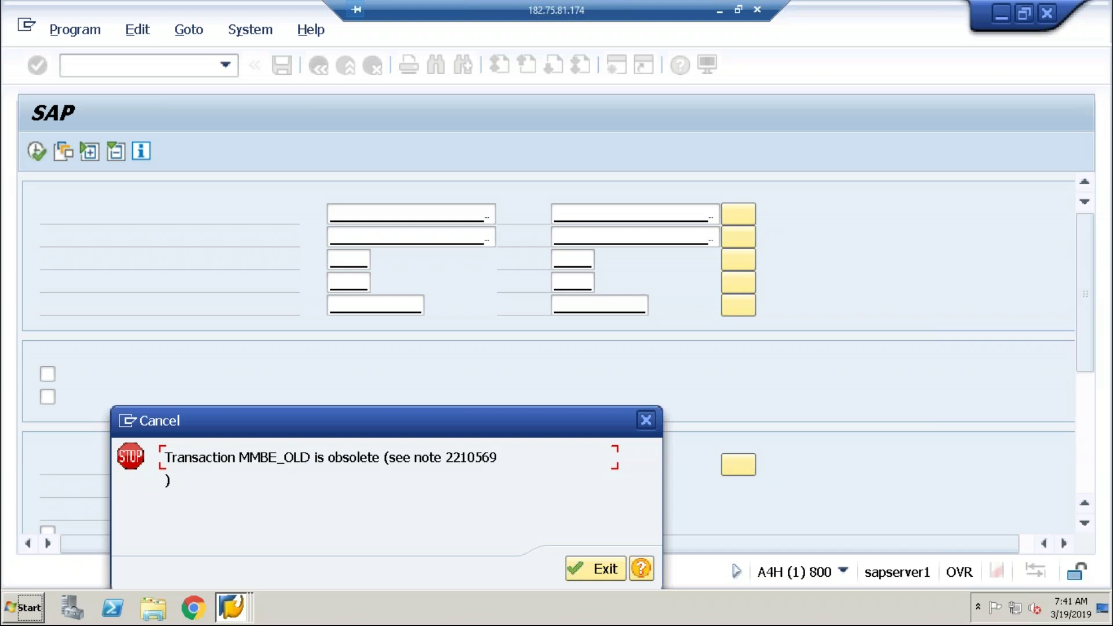
Switch to the ECC session showing Goods Receipt Purchase Order and open transaction MMBE_OLD there
{"action": "left_click", "coordinate": [230, 609]}
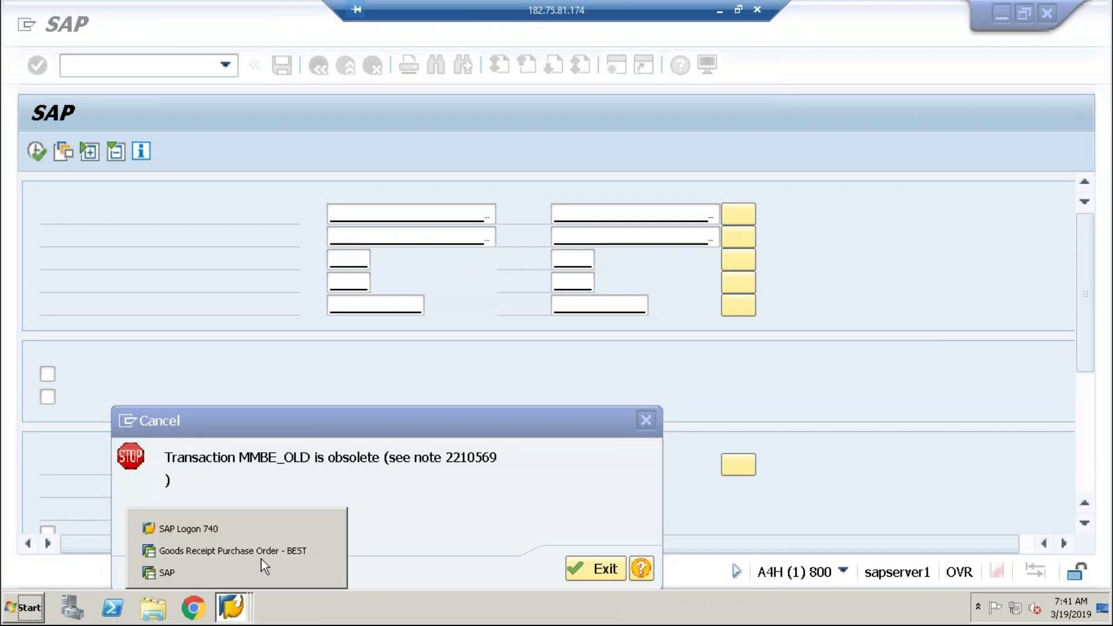
{"action": "left_click", "coordinate": [238, 571]}
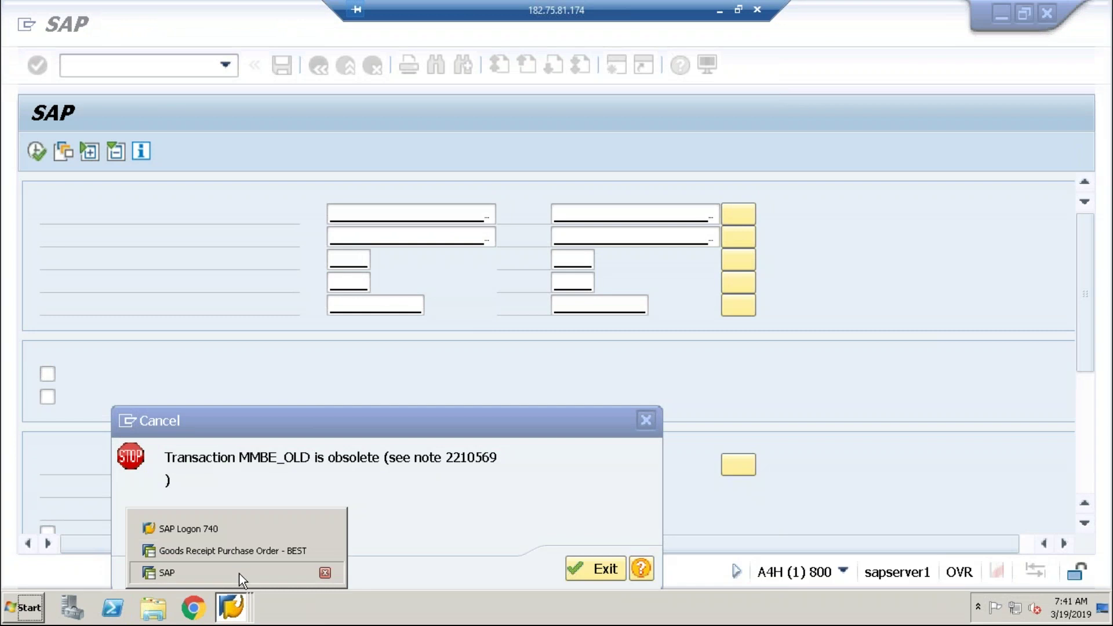
{"action": "left_click", "coordinate": [235, 614]}
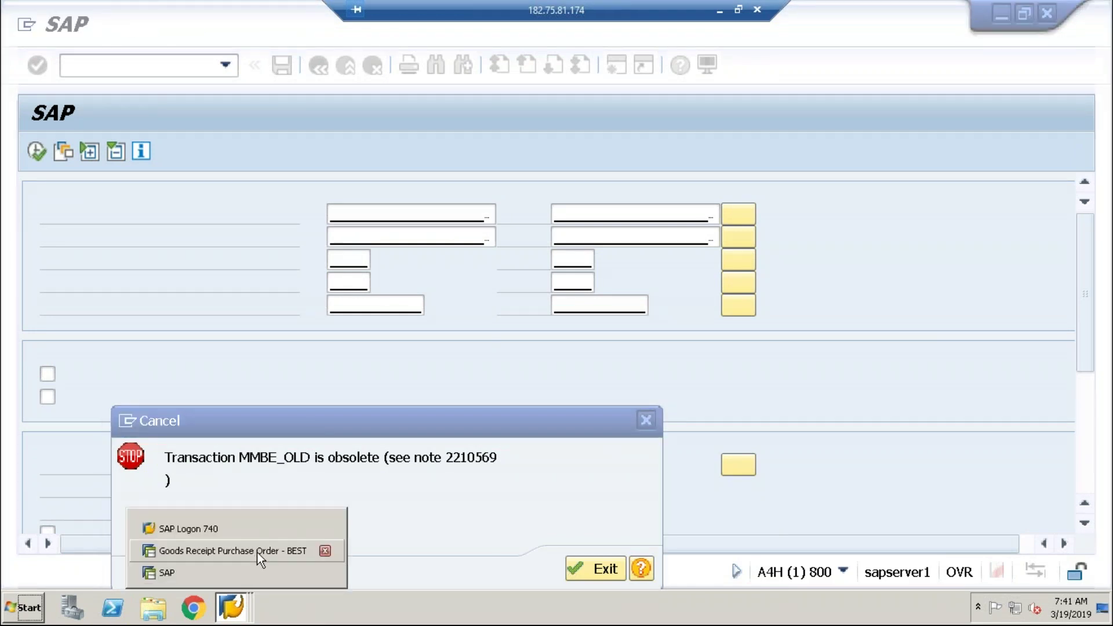
{"action": "left_click", "coordinate": [257, 552]}
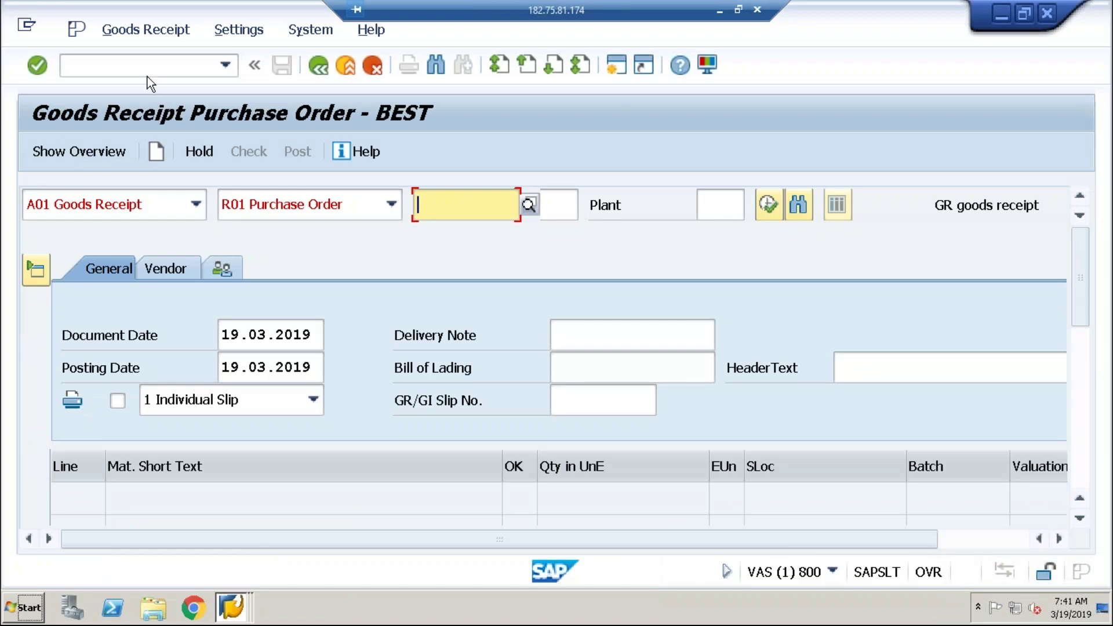
{"action": "left_click", "coordinate": [130, 70]}
{"action": "type", "text": "/"}
{"action": "key", "text": "Down"}
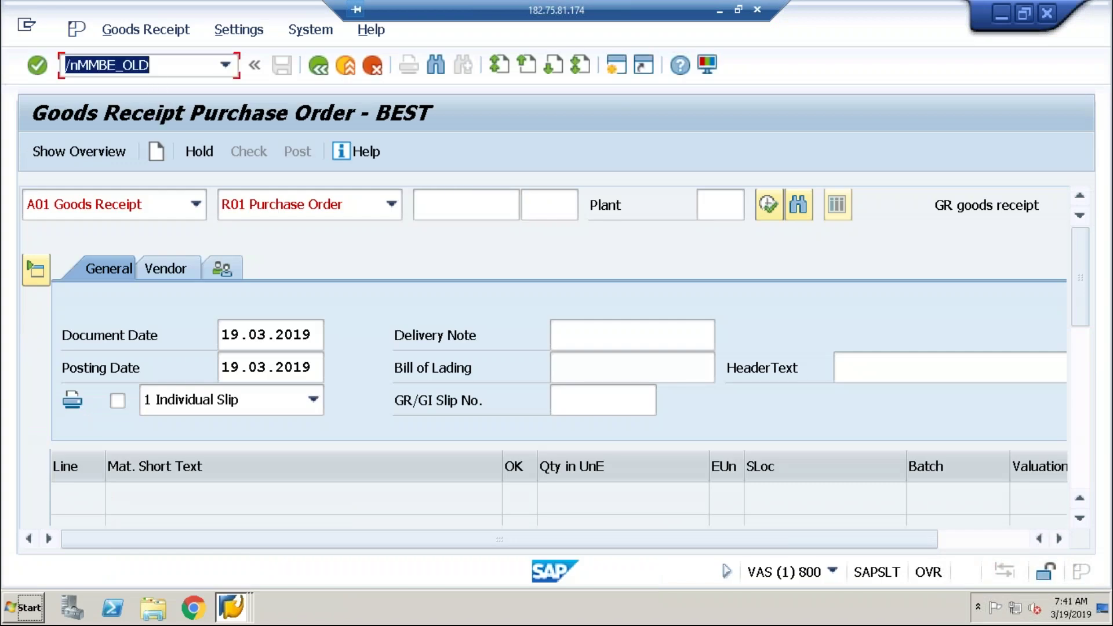
{"action": "key", "text": "Return"}
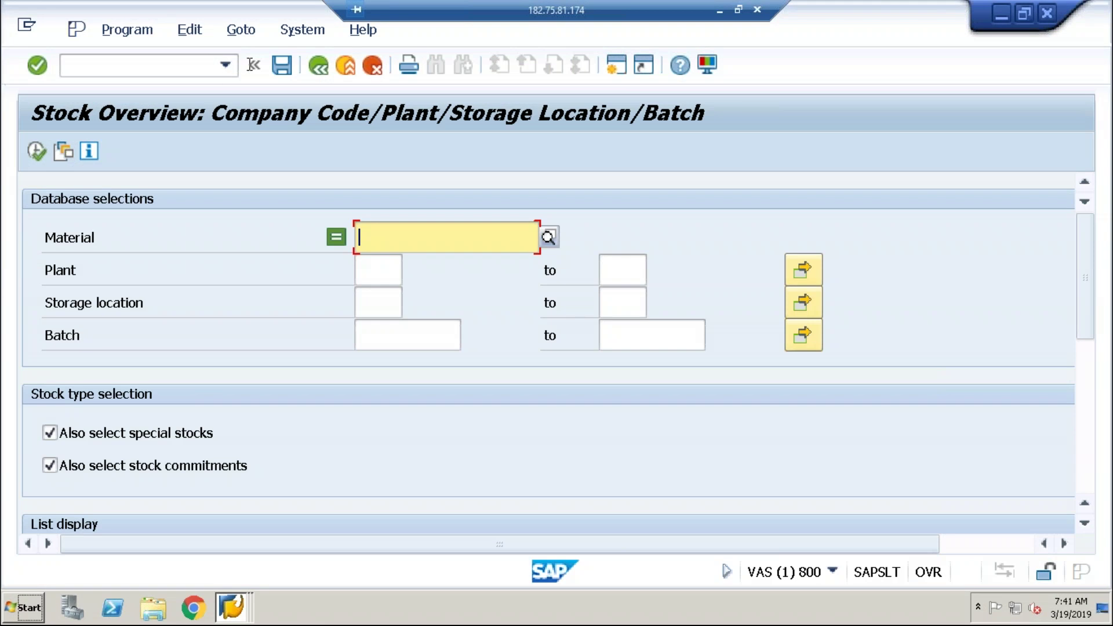
Return to the S/4HANA session, run MMBE_OLD again from SAP Easy Access, and close the resulting dialog
{"action": "left_click", "coordinate": [227, 68]}
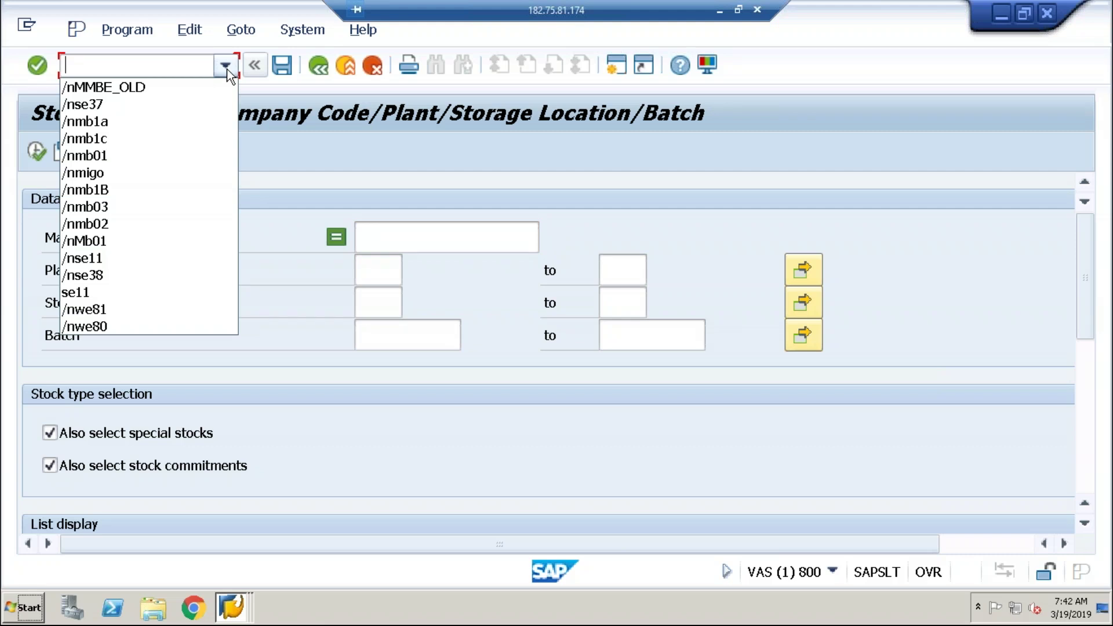
{"action": "left_click", "coordinate": [152, 88]}
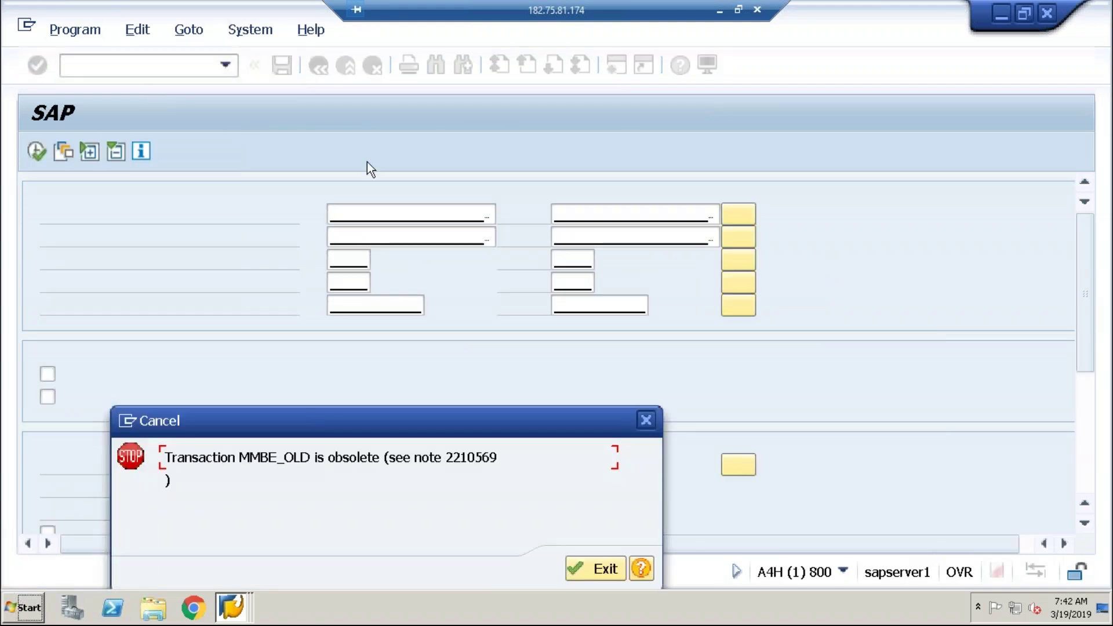
{"action": "left_click", "coordinate": [641, 422]}
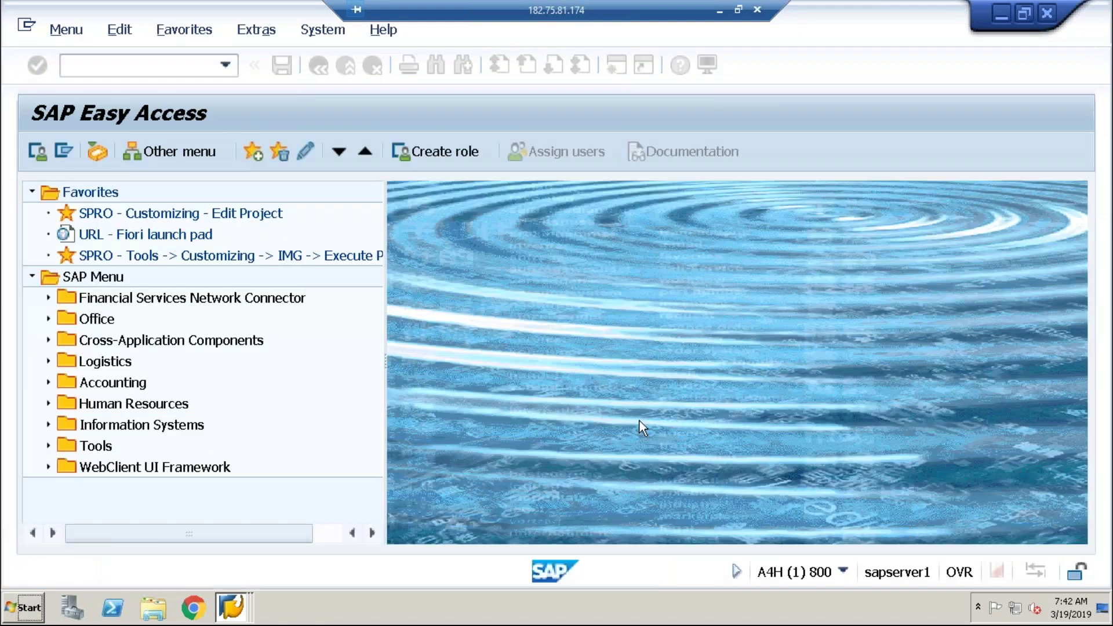
{"action": "left_click", "coordinate": [225, 64]}
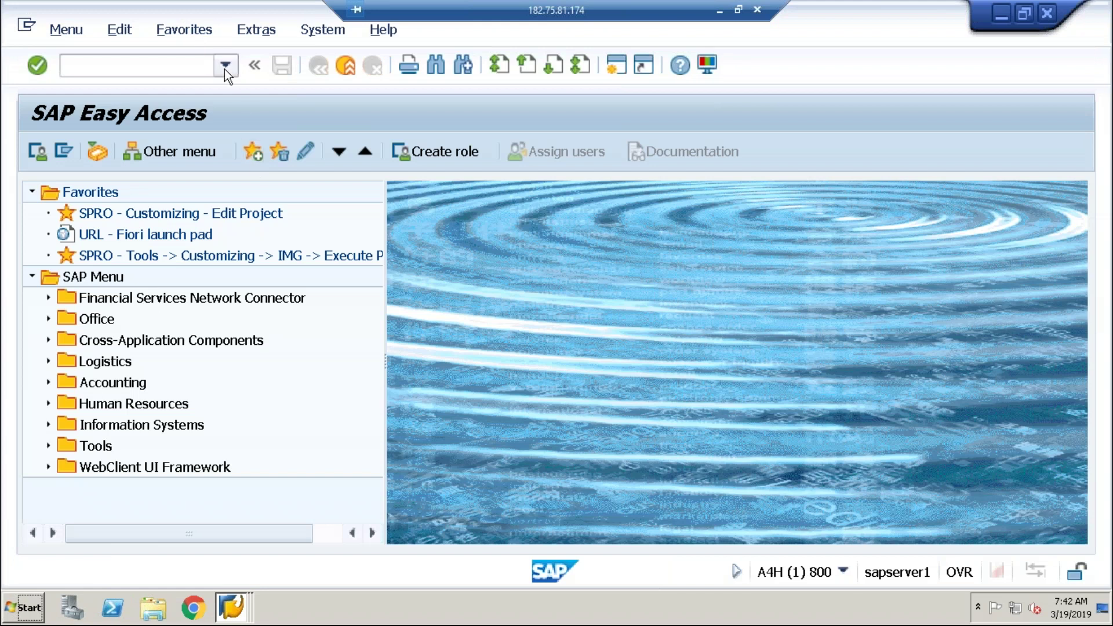
{"action": "left_click", "coordinate": [168, 91]}
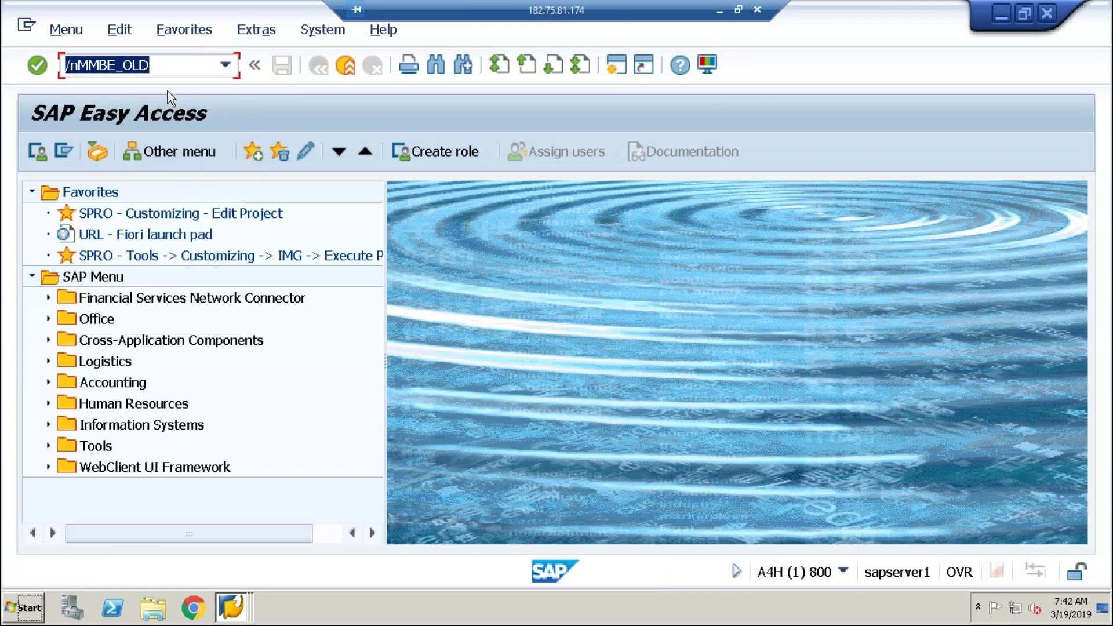
{"action": "key", "text": "Return"}
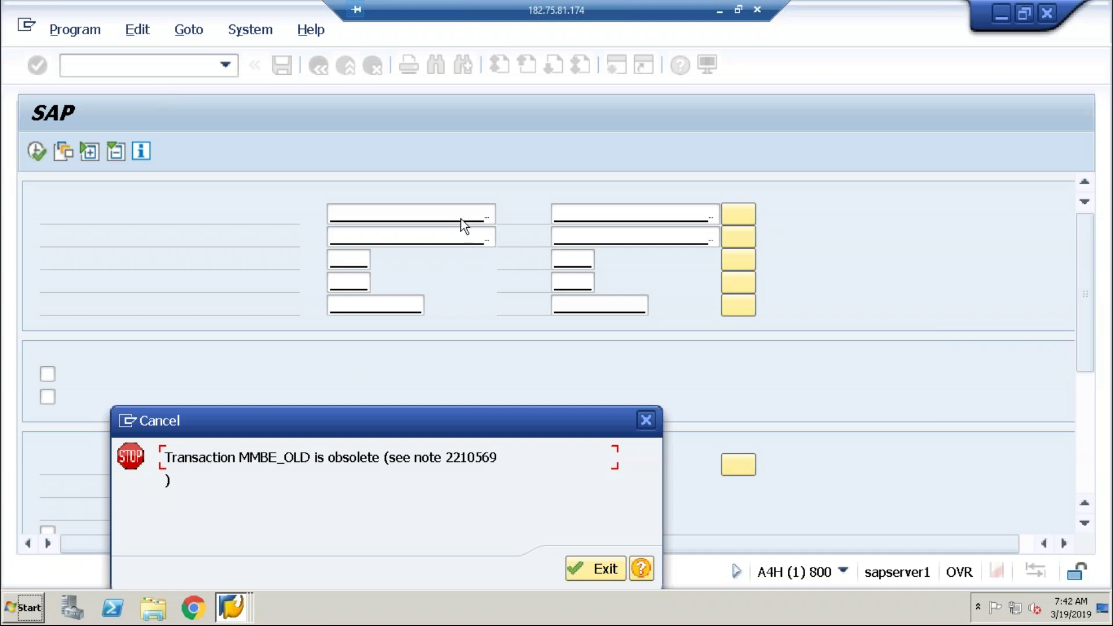
{"action": "left_click", "coordinate": [645, 420]}
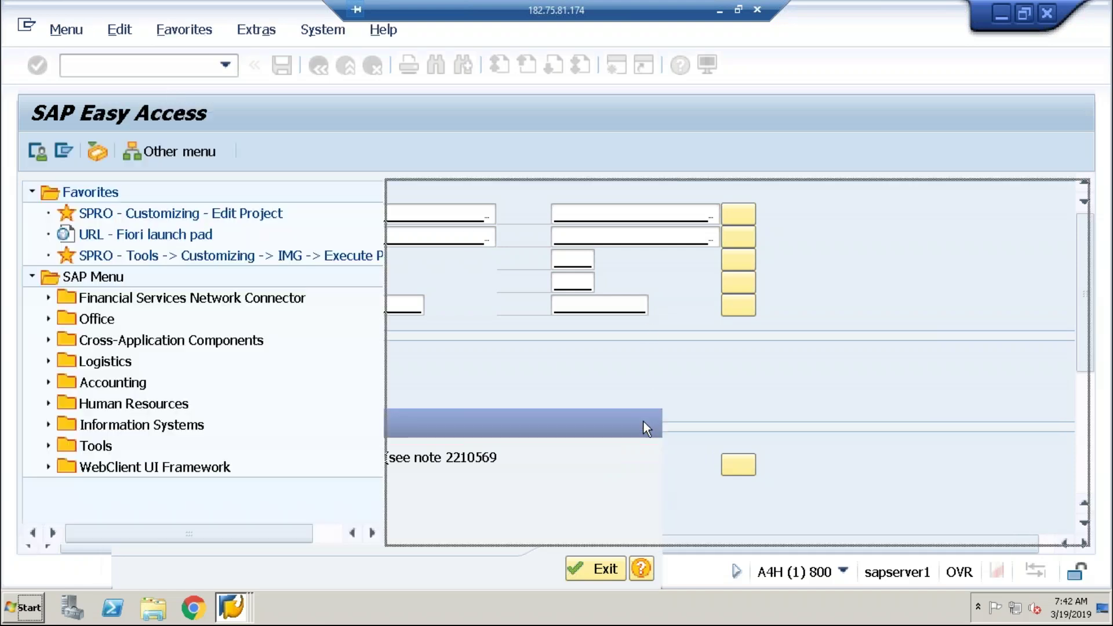
Shorten the recalled MMBE_OLD command to MMBE and open the stock overview in S/4HANA
{"action": "left_click", "coordinate": [223, 71]}
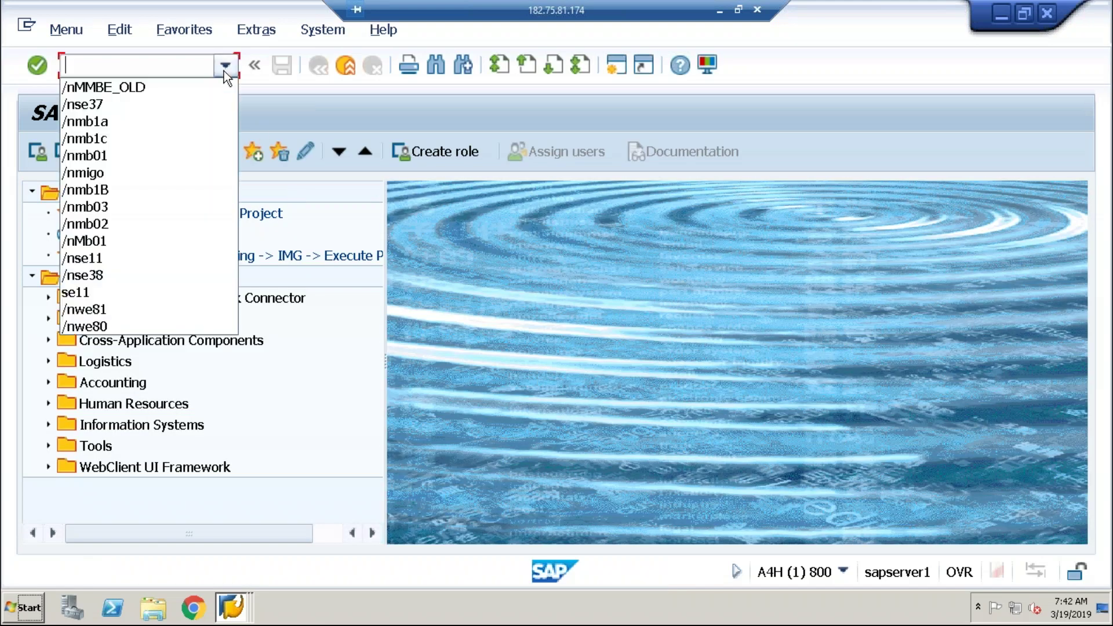
{"action": "left_click", "coordinate": [155, 88]}
{"action": "left_click", "coordinate": [159, 61]}
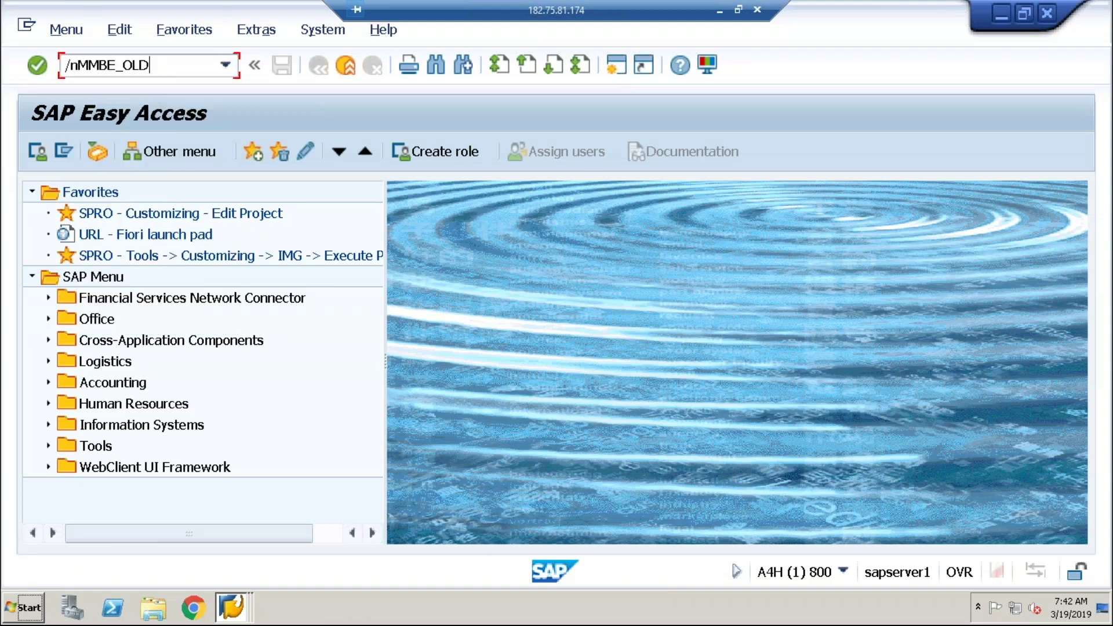
{"action": "key", "text": "BackSpace"}
{"action": "key", "text": "BackSpace"}
{"action": "key", "text": "BackSpace"}
{"action": "key", "text": "BackSpace"}
{"action": "key", "text": "BackSpace"}
{"action": "key", "text": "BackSpace"}
{"action": "type", "text": "BE"}
{"action": "key", "text": "Return"}
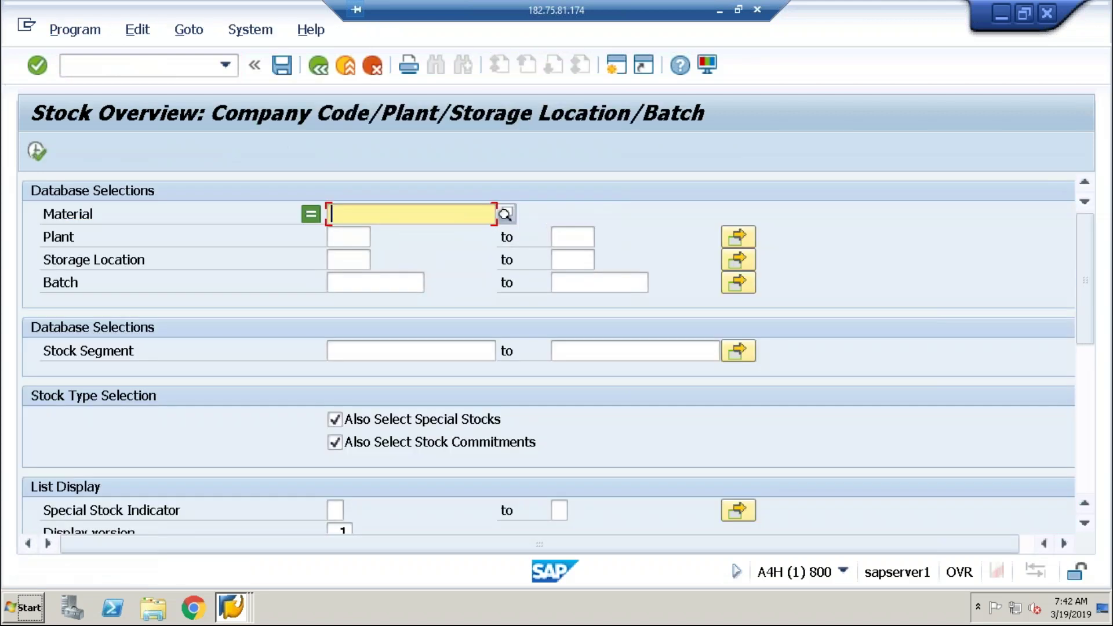